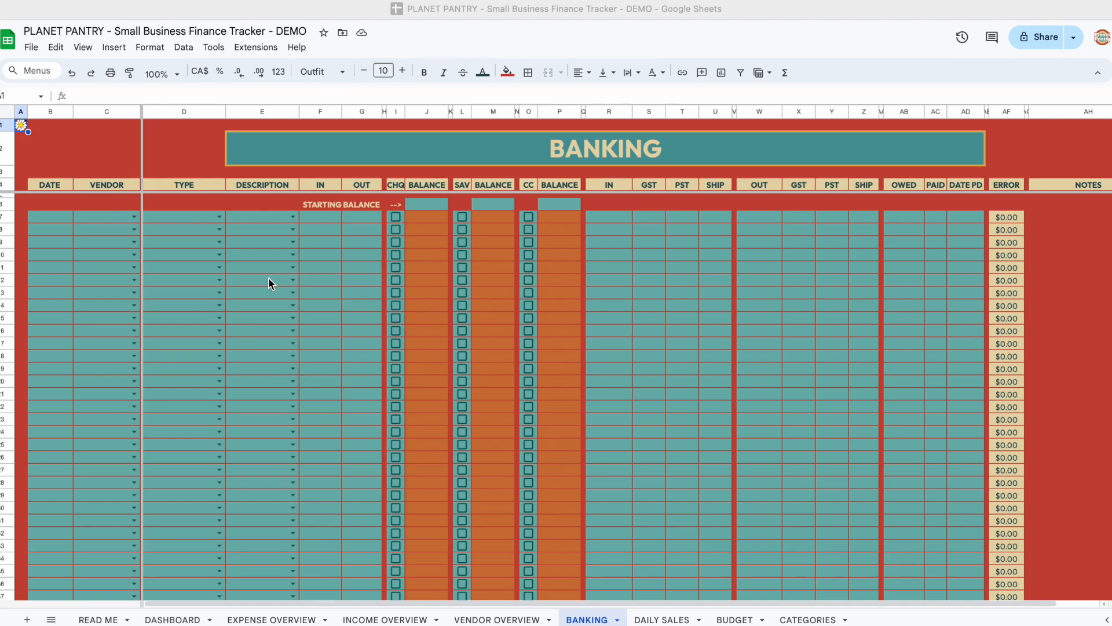
- Read the guidelines and setup instructions in the note attached to cell A1 of the BANKING sheet
{"action": "left_click", "coordinate": [27, 128]}
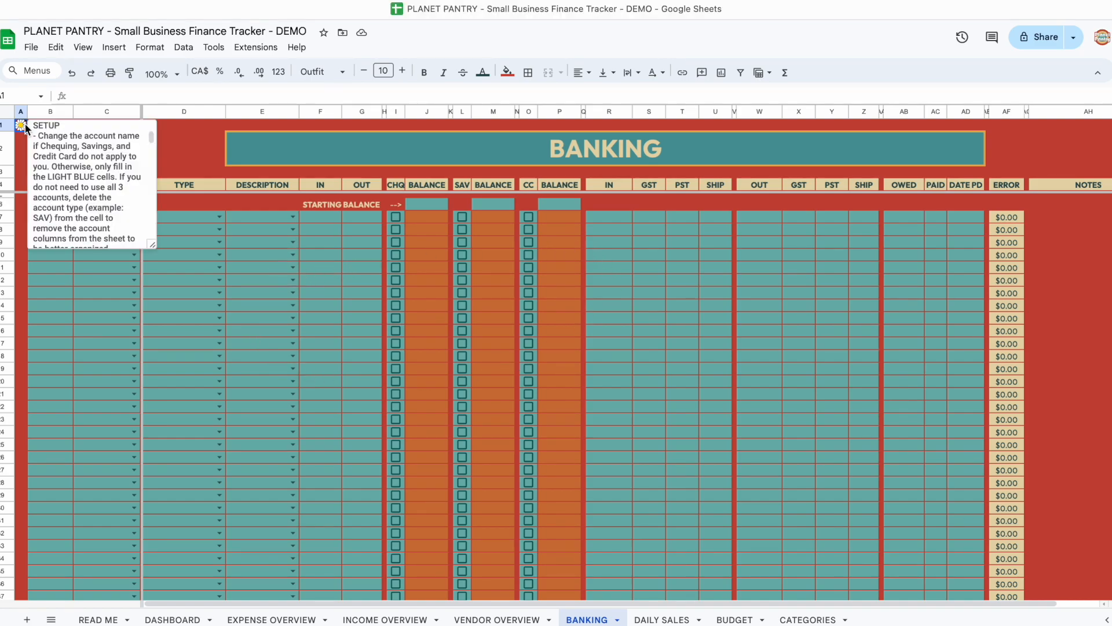
{"action": "scroll", "coordinate": [62, 156], "scroll_direction": "up", "scroll_amount": 4}
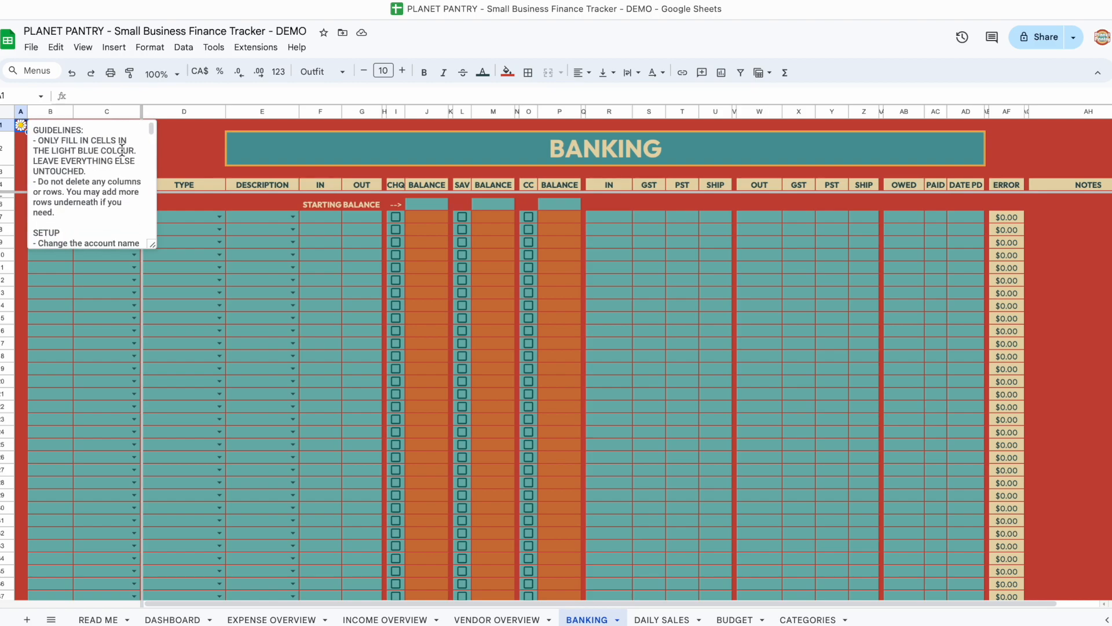
{"action": "scroll", "coordinate": [121, 150], "scroll_direction": "down", "scroll_amount": 2}
{"action": "scroll", "coordinate": [122, 151], "scroll_direction": "up", "scroll_amount": 2}
{"action": "scroll", "coordinate": [115, 173], "scroll_direction": "down", "scroll_amount": 1}
{"action": "scroll", "coordinate": [115, 172], "scroll_direction": "down", "scroll_amount": 5}
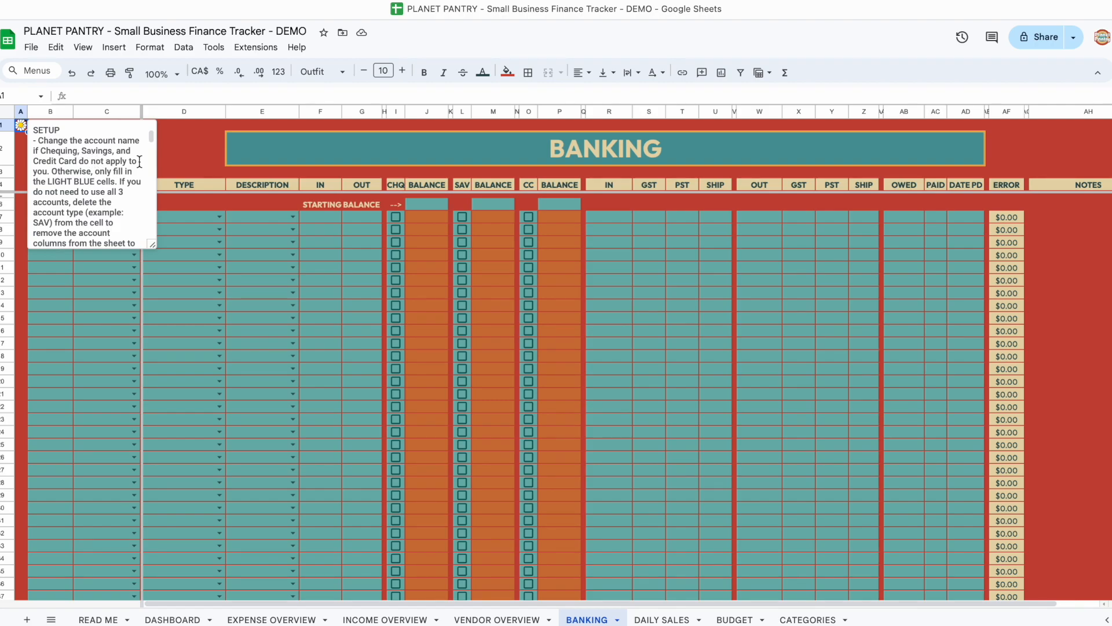
- Examine the CHQ, SAV and CC account headers and their balance columns
{"action": "left_click", "coordinate": [400, 172]}
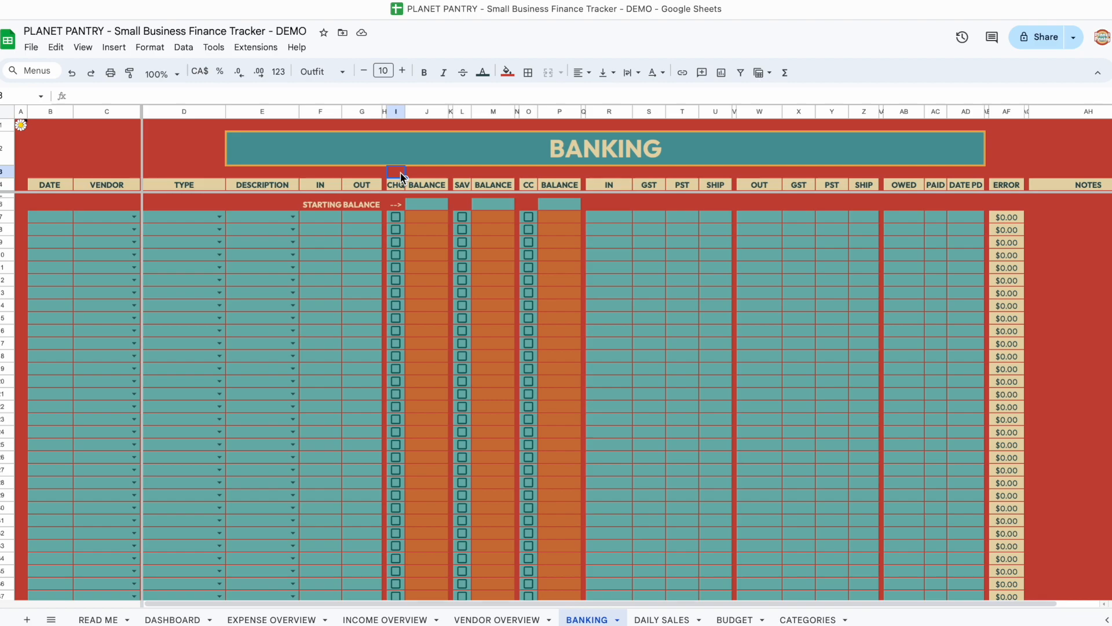
{"action": "left_click", "coordinate": [400, 182]}
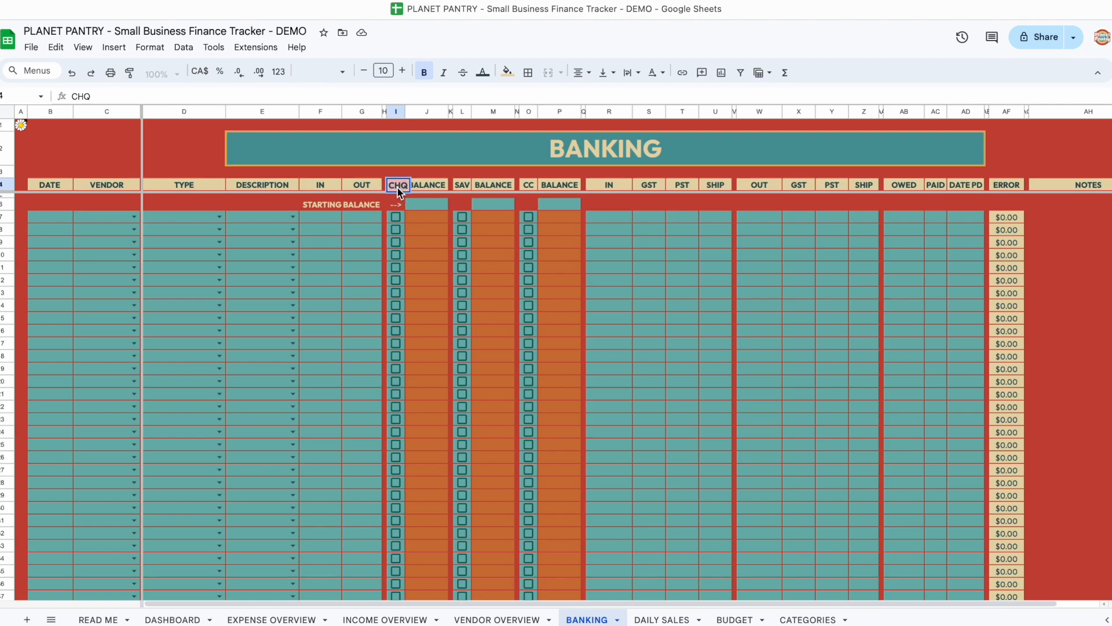
{"action": "left_click", "coordinate": [462, 185]}
{"action": "left_click", "coordinate": [529, 185]}
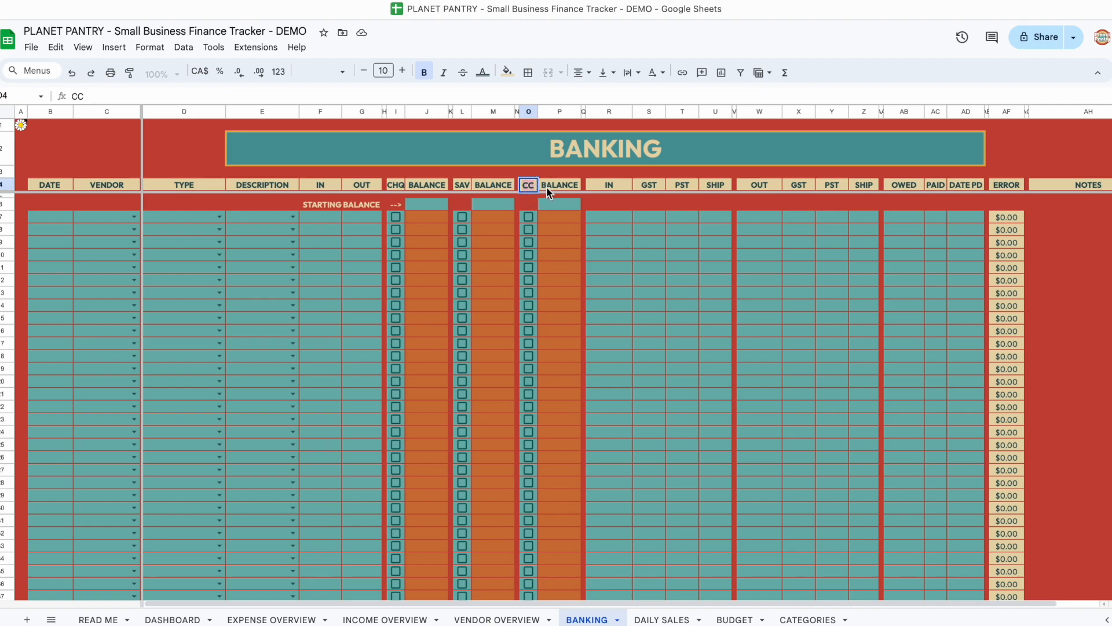
{"action": "left_click", "coordinate": [547, 189]}
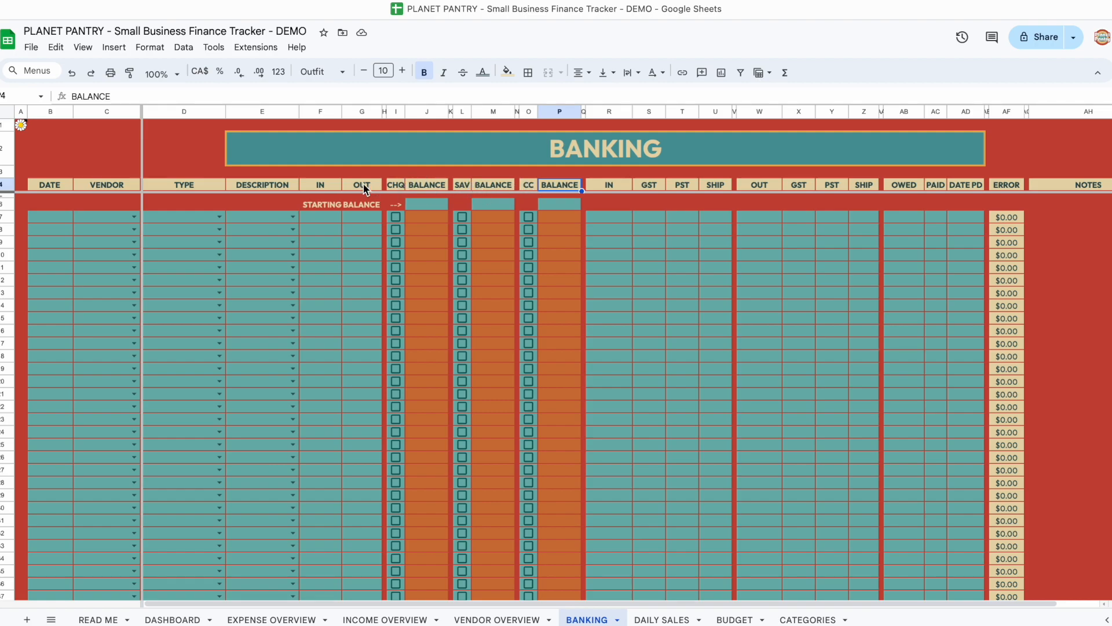
{"action": "left_click", "coordinate": [477, 173]}
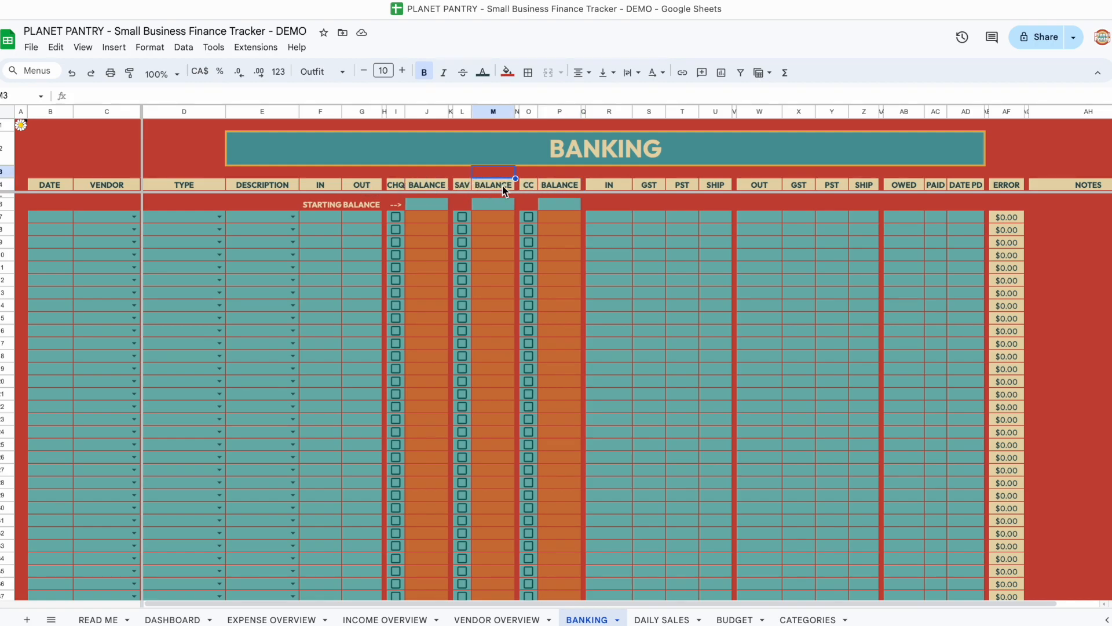
- Try clearing the CC and SAV account names from the header row, and undo both deletions
{"action": "left_click", "coordinate": [528, 186]}
{"action": "key", "text": "Delete"}
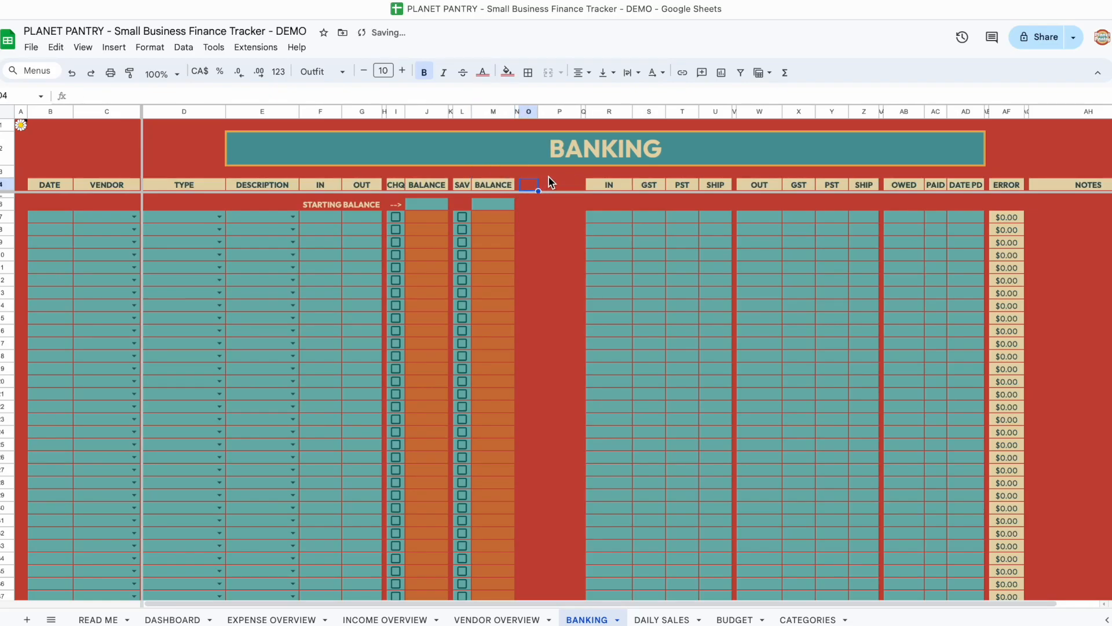
{"action": "left_click", "coordinate": [551, 176]}
{"action": "left_click", "coordinate": [461, 186]}
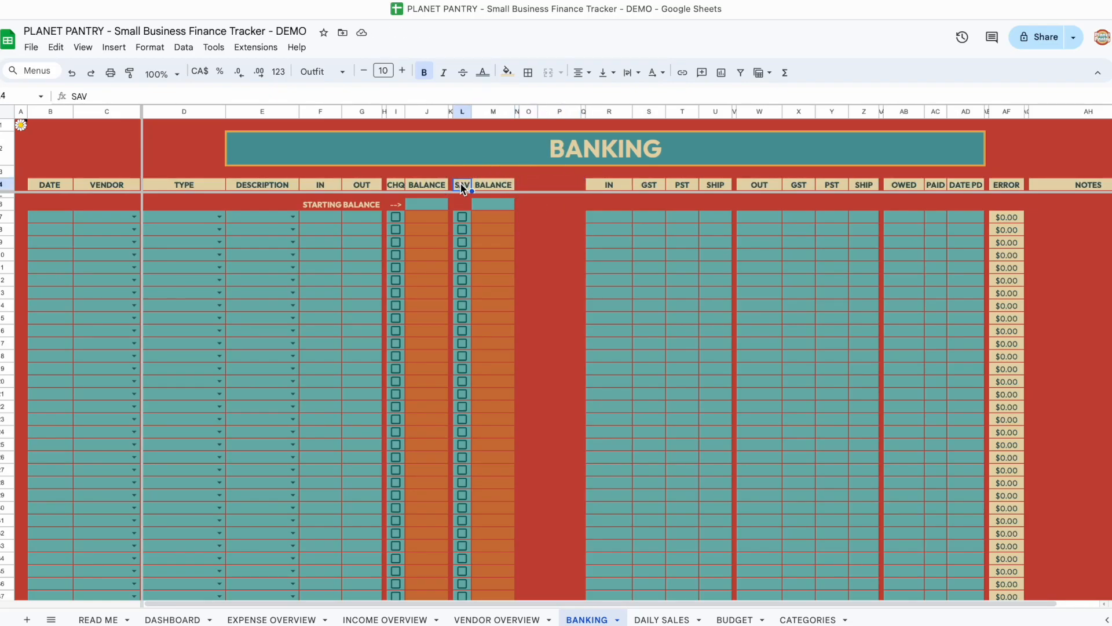
{"action": "key", "text": "Delete"}
{"action": "left_click", "coordinate": [478, 174]}
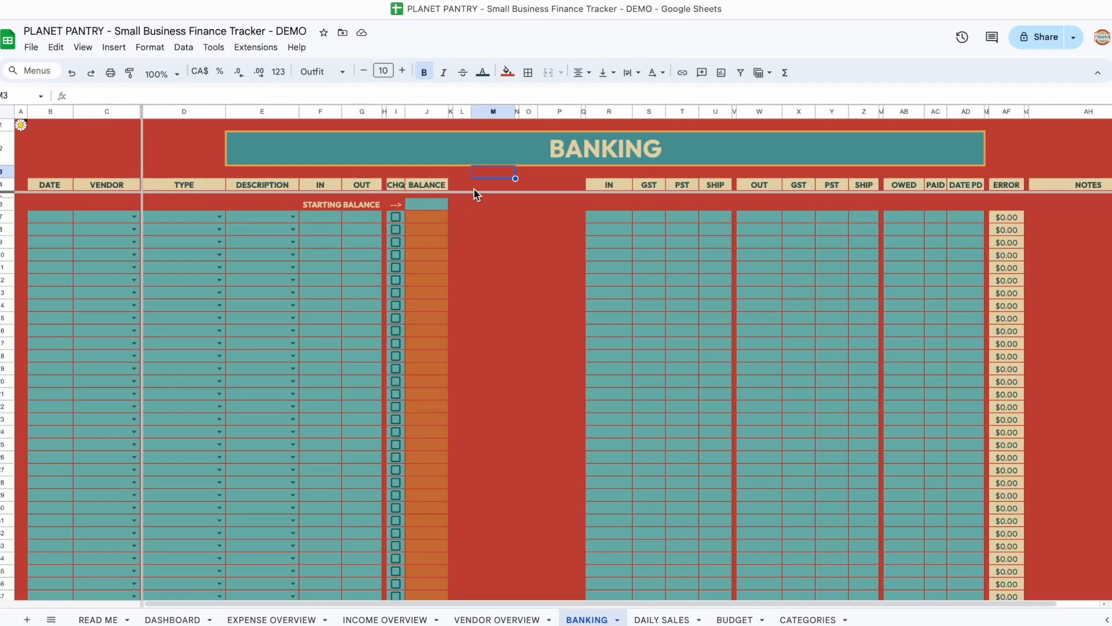
{"action": "key", "text": "super+z"}
{"action": "key", "text": "super+z"}
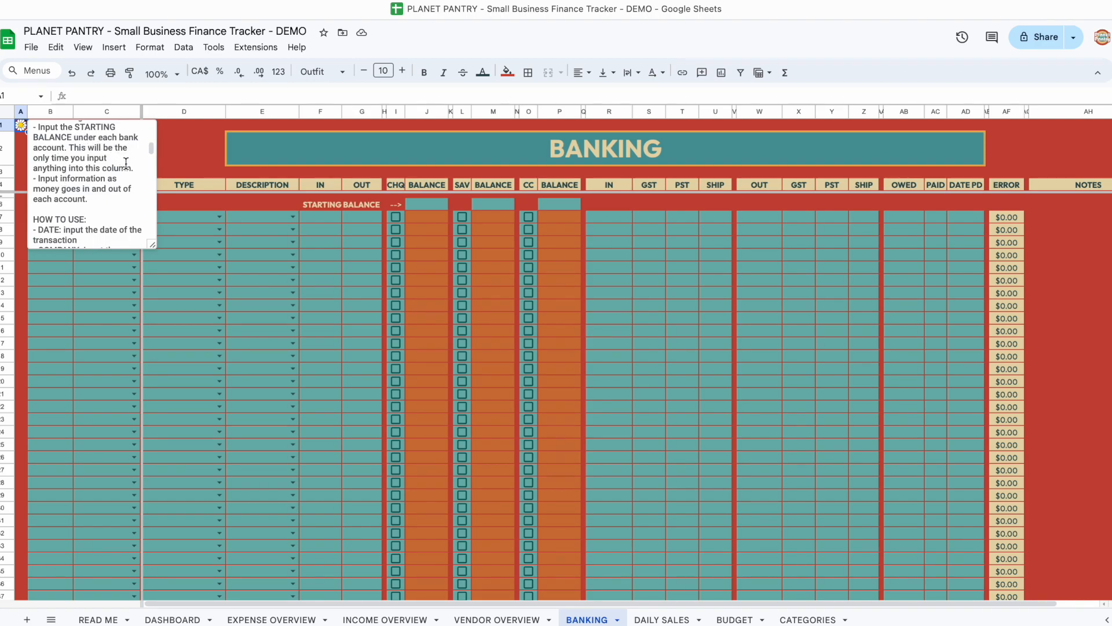
- Enter the starting balances: 2000 for CHQ, 1000 for SAV and -457 for CC
{"action": "left_click", "coordinate": [434, 204]}
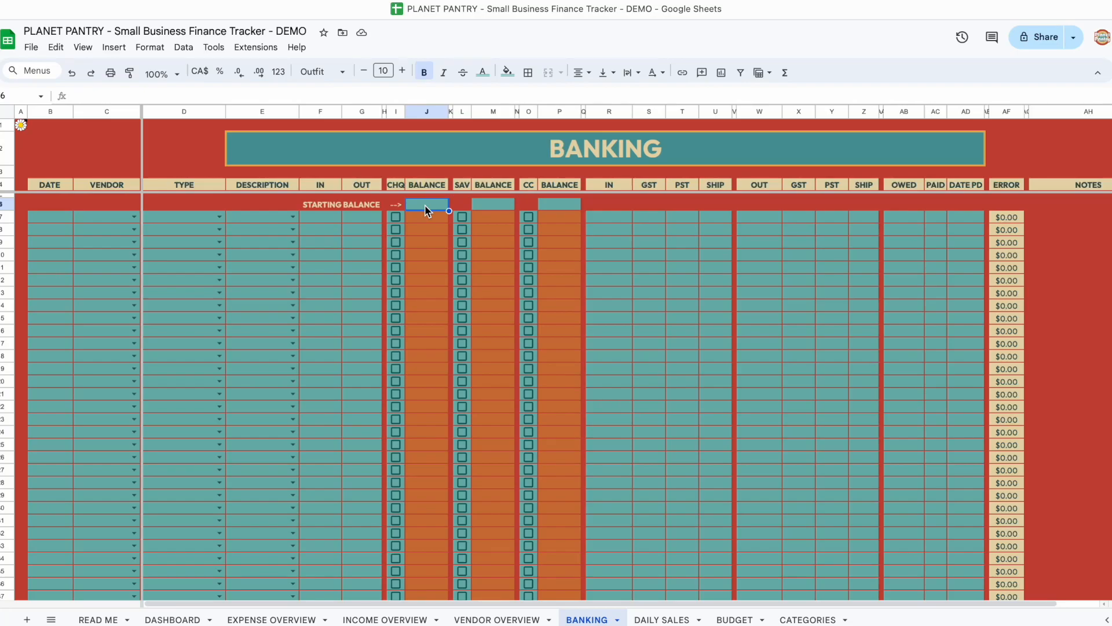
{"action": "type", "text": "2000"}
{"action": "left_click", "coordinate": [497, 204]}
{"action": "type", "text": "1000"}
{"action": "left_click", "coordinate": [560, 206]}
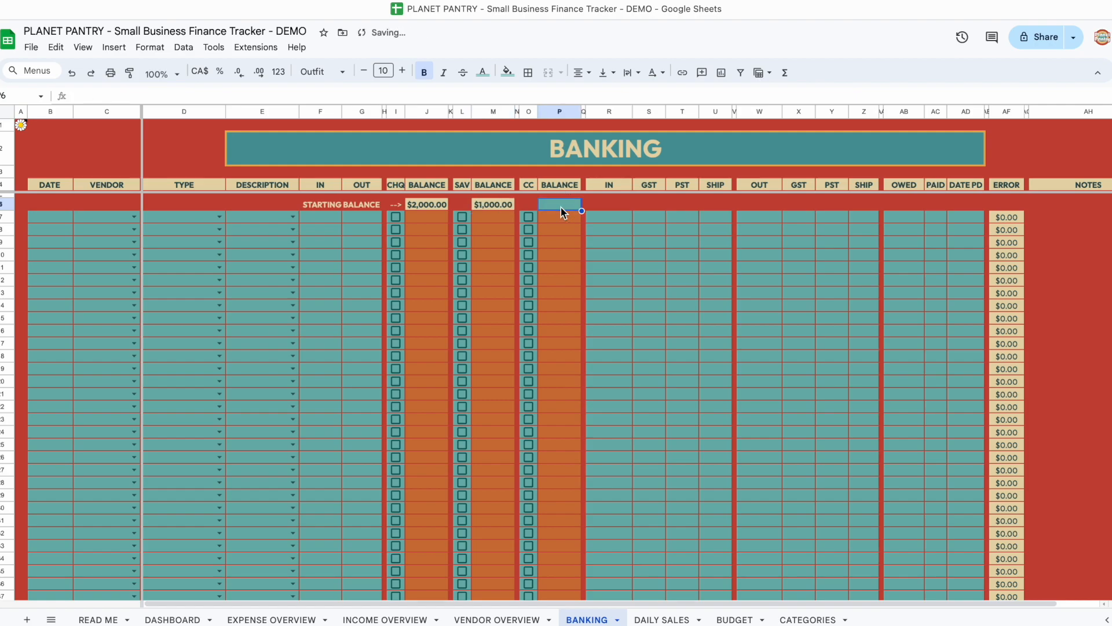
{"action": "type", "text": "-457"}
{"action": "left_click", "coordinate": [558, 213]}
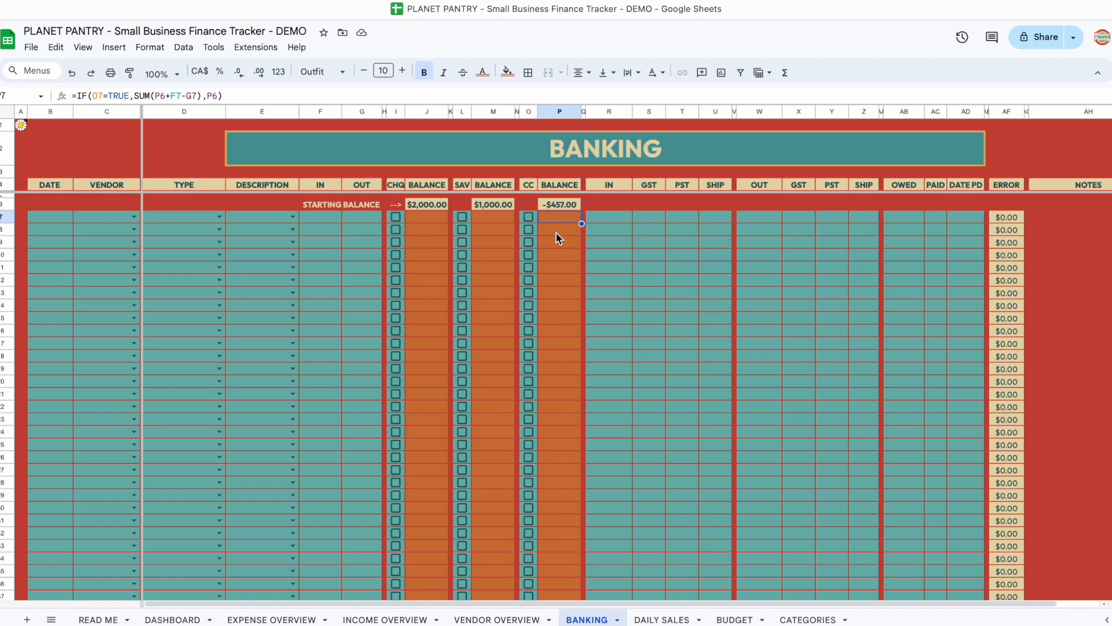
- Enter January 1, 2024 as the date of the first transaction row
{"action": "left_click", "coordinate": [168, 219]}
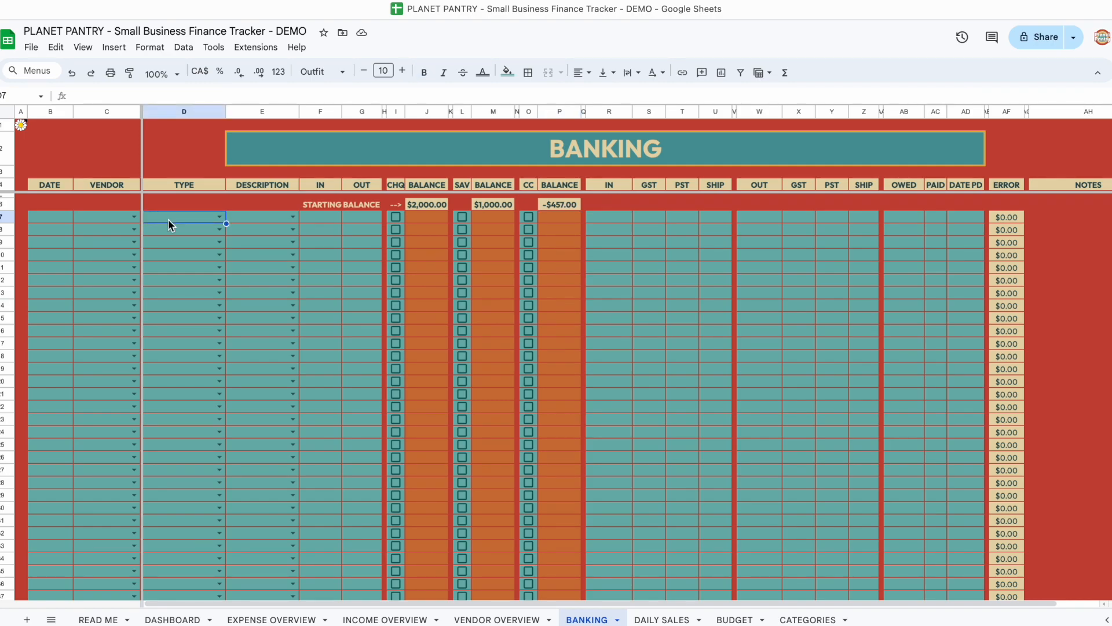
{"action": "left_click", "coordinate": [51, 217]}
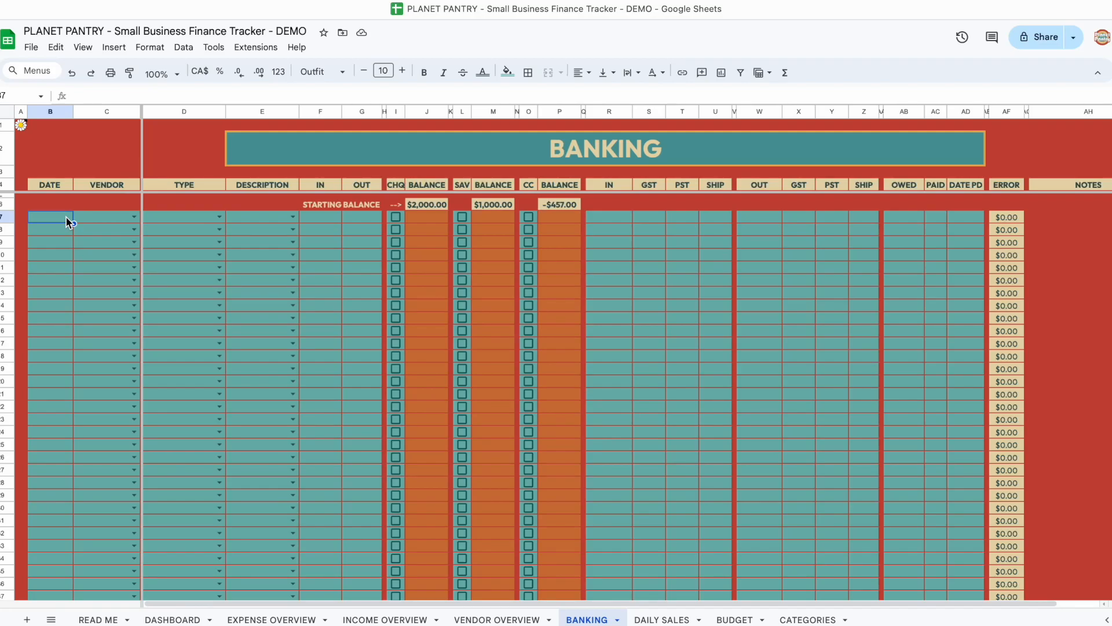
{"action": "type", "text": "January 1, 2024"}
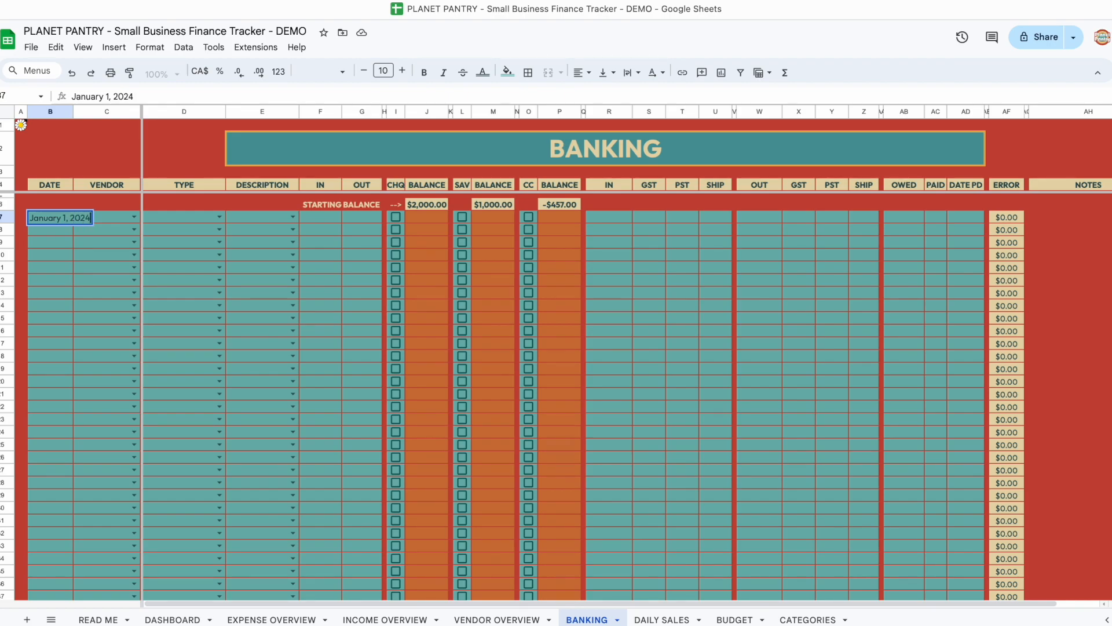
{"action": "key", "text": "Tab"}
- Look through the available type and vendor options for the first transaction without choosing any
{"action": "left_click", "coordinate": [222, 218]}
{"action": "left_click", "coordinate": [209, 204]}
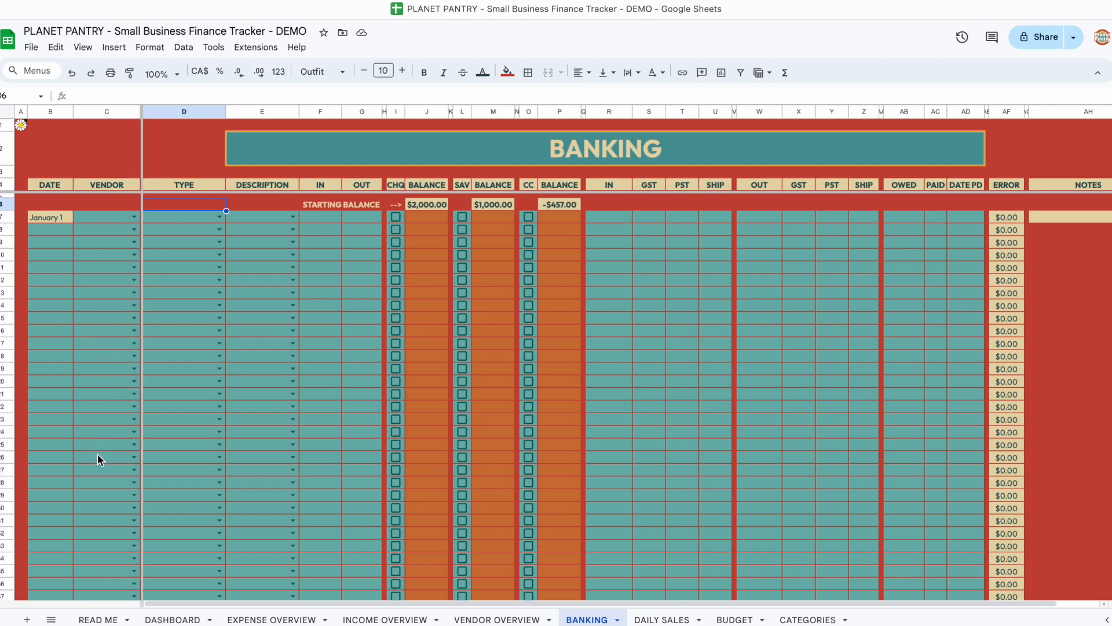
{"action": "left_click", "coordinate": [135, 218]}
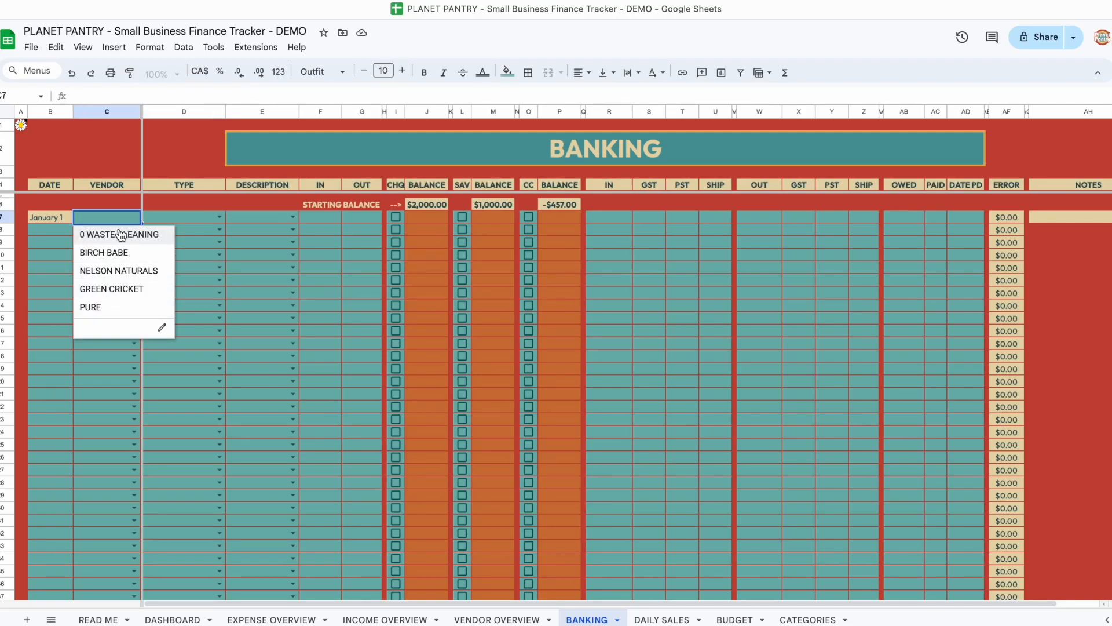
{"action": "left_click", "coordinate": [119, 206]}
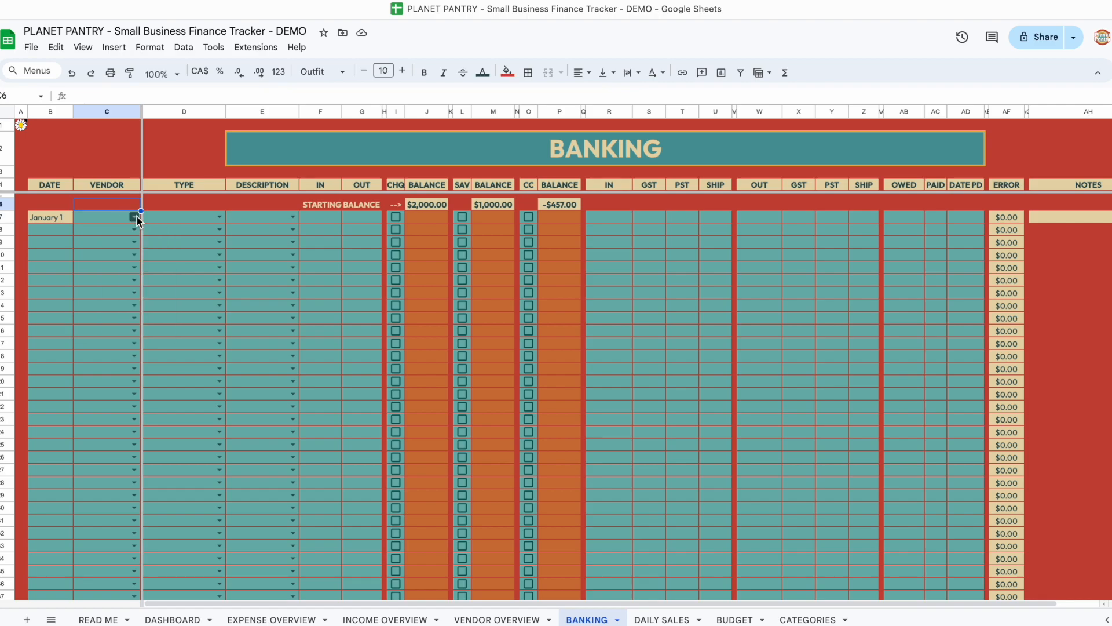
- Set the first transaction's type to RENT and its description to COMPANY 1
{"action": "left_click", "coordinate": [219, 217]}
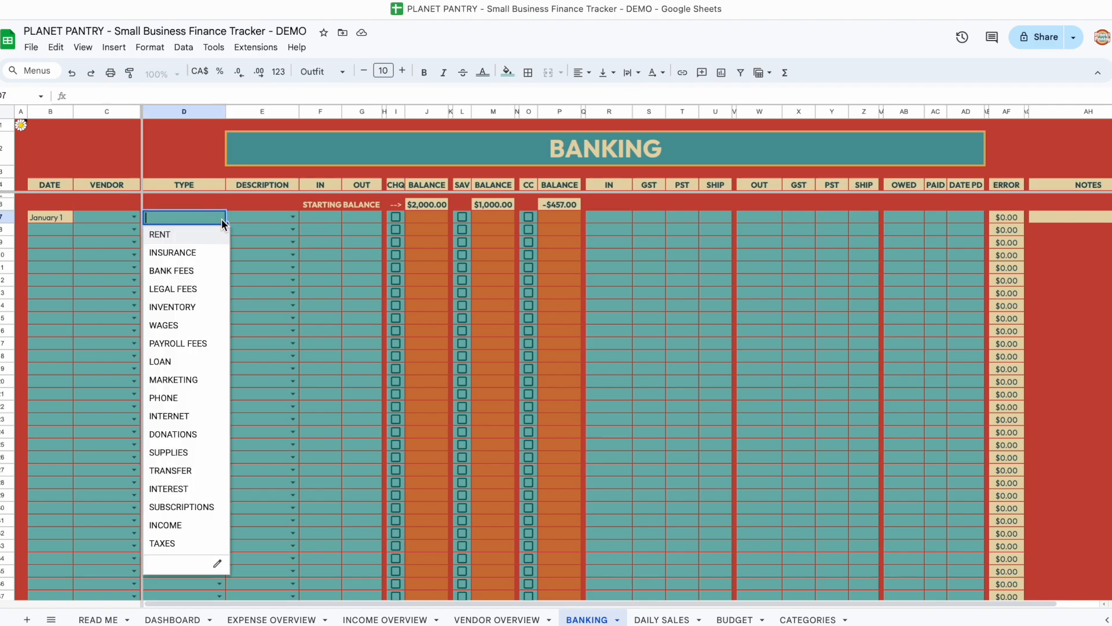
{"action": "left_click", "coordinate": [189, 235]}
{"action": "left_click", "coordinate": [293, 217]}
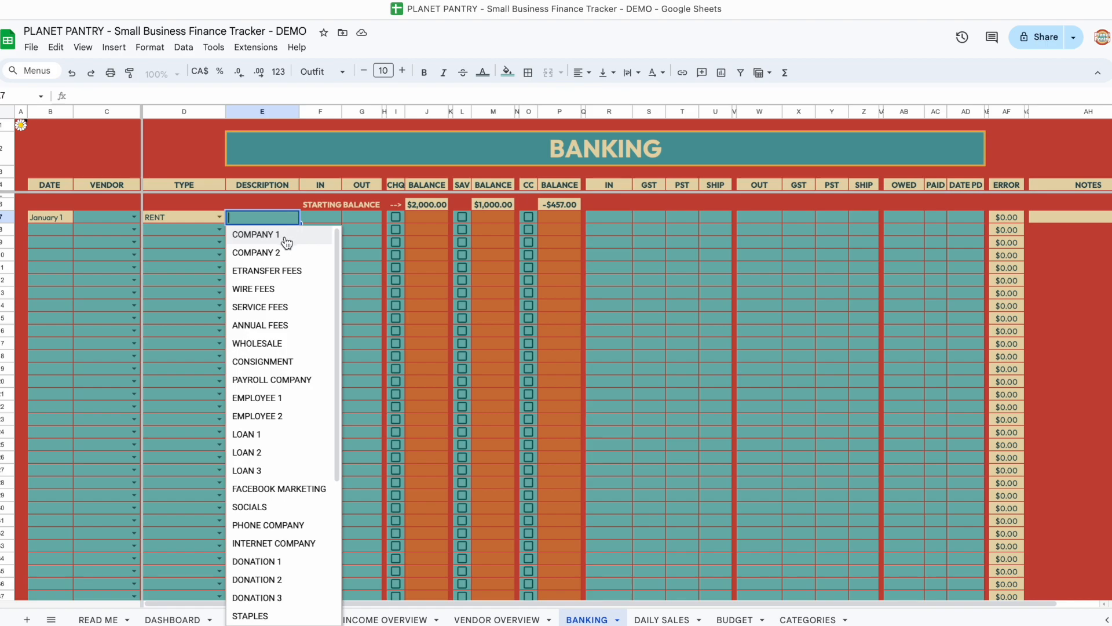
{"action": "left_click", "coordinate": [286, 237]}
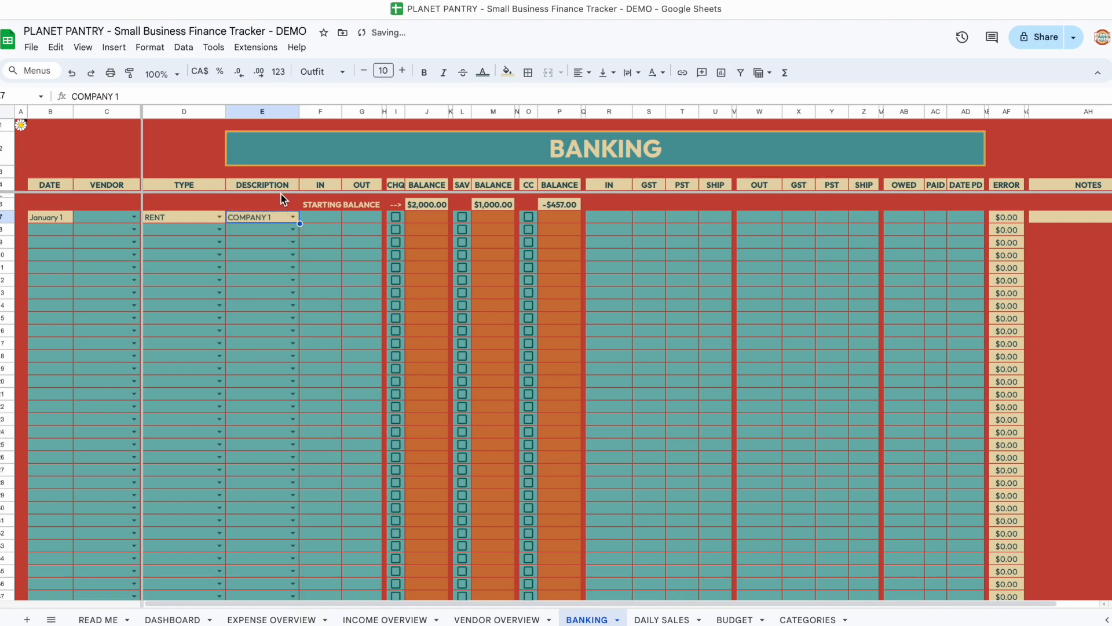
- Review the full list of description options for the first transaction, keeping the current choice
{"action": "left_click", "coordinate": [293, 217]}
{"action": "scroll", "coordinate": [286, 313], "scroll_direction": "down", "scroll_amount": 3}
{"action": "scroll", "coordinate": [283, 323], "scroll_direction": "up", "scroll_amount": 1}
{"action": "scroll", "coordinate": [285, 322], "scroll_direction": "up", "scroll_amount": 3}
{"action": "scroll", "coordinate": [285, 321], "scroll_direction": "down", "scroll_amount": 4}
{"action": "scroll", "coordinate": [285, 320], "scroll_direction": "up", "scroll_amount": 4}
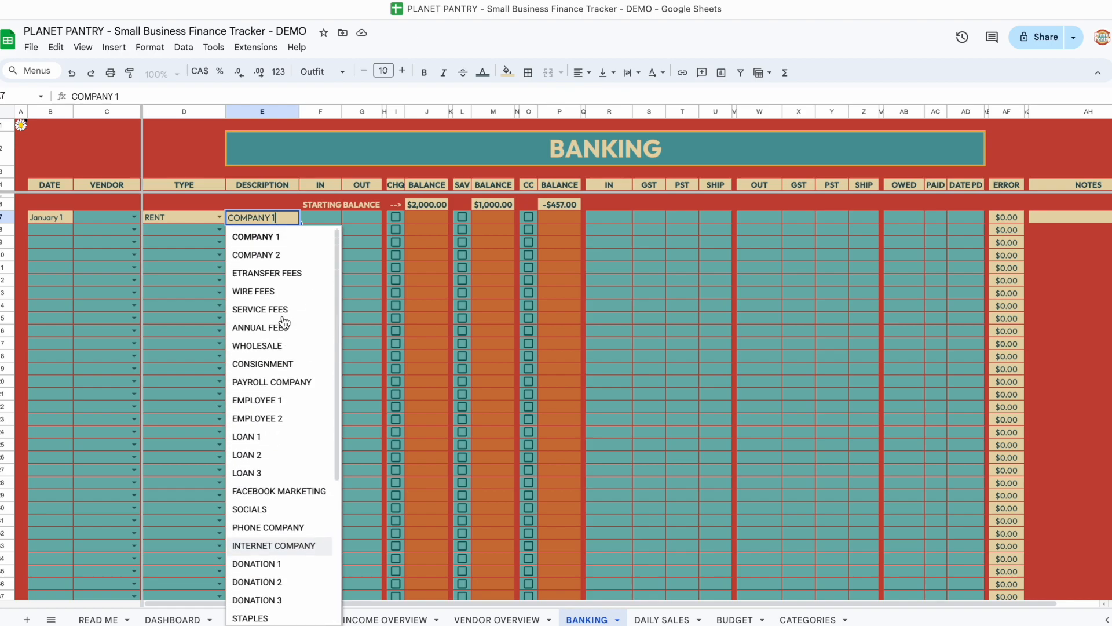
{"action": "left_click", "coordinate": [316, 217]}
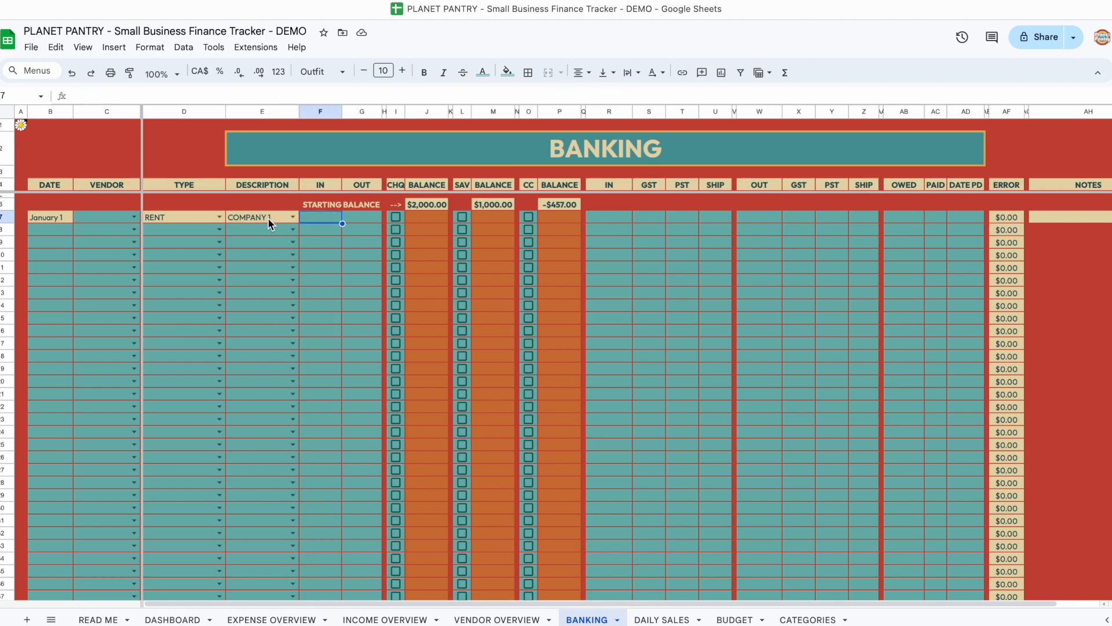
- Enter 1800 as the rent transaction's main OUT amount and mark it as paid from the CHQ account
{"action": "left_click", "coordinate": [363, 217]}
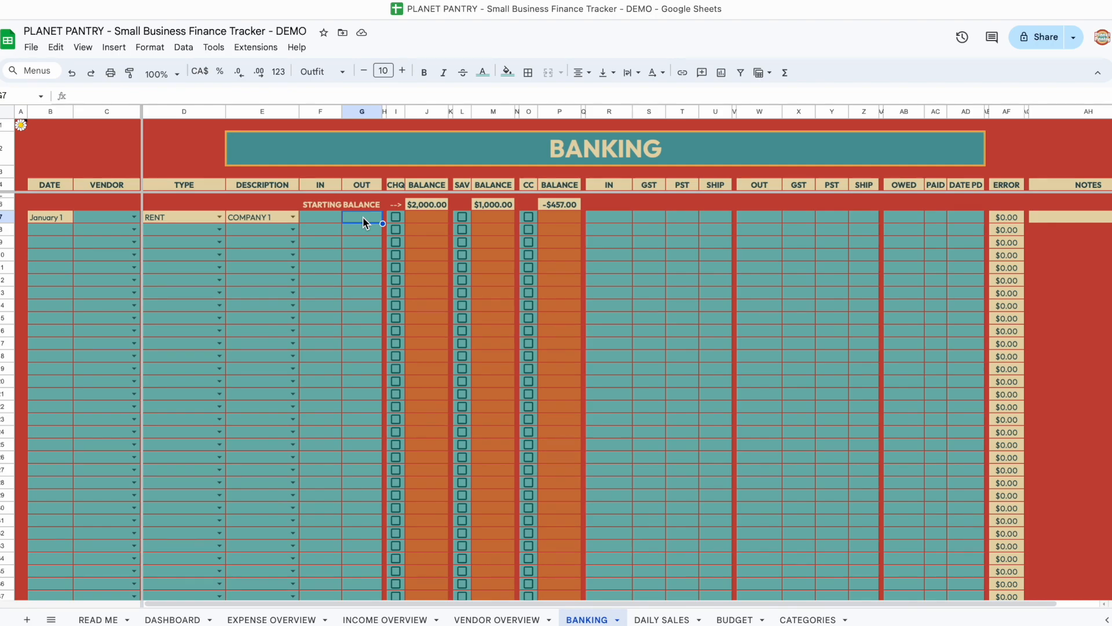
{"action": "type", "text": "1800"}
{"action": "key", "text": "Return"}
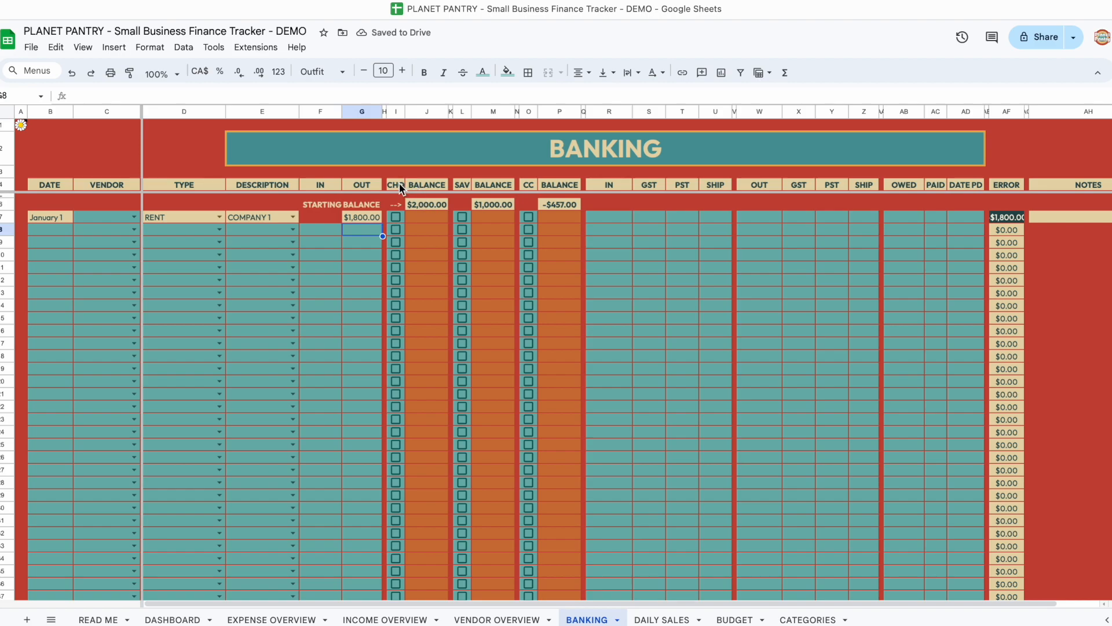
{"action": "left_click", "coordinate": [397, 218]}
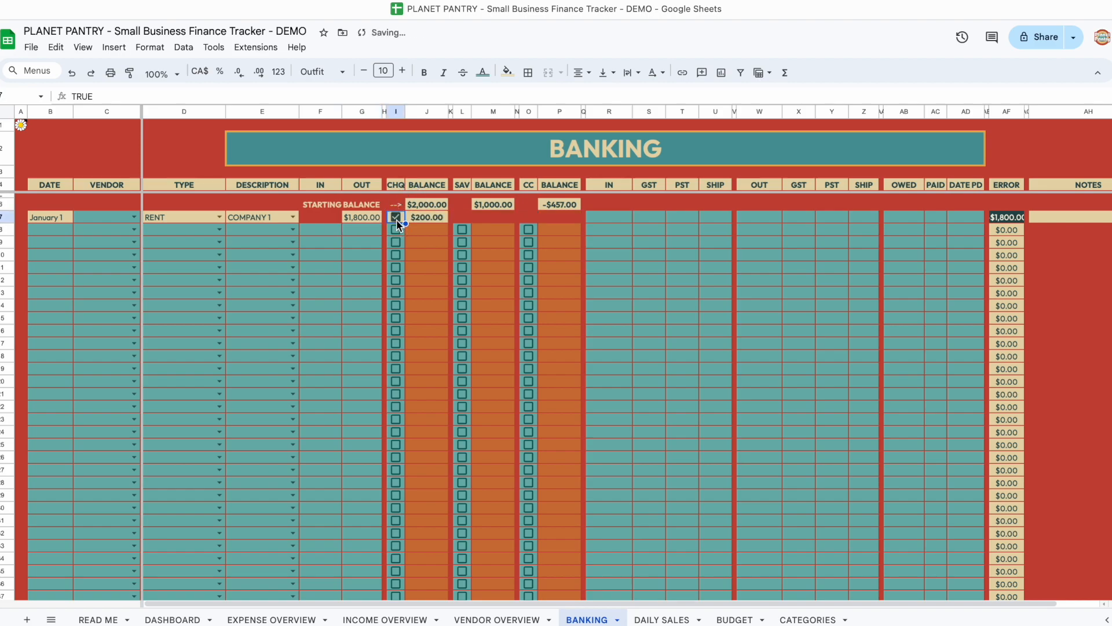
{"action": "left_click", "coordinate": [436, 223]}
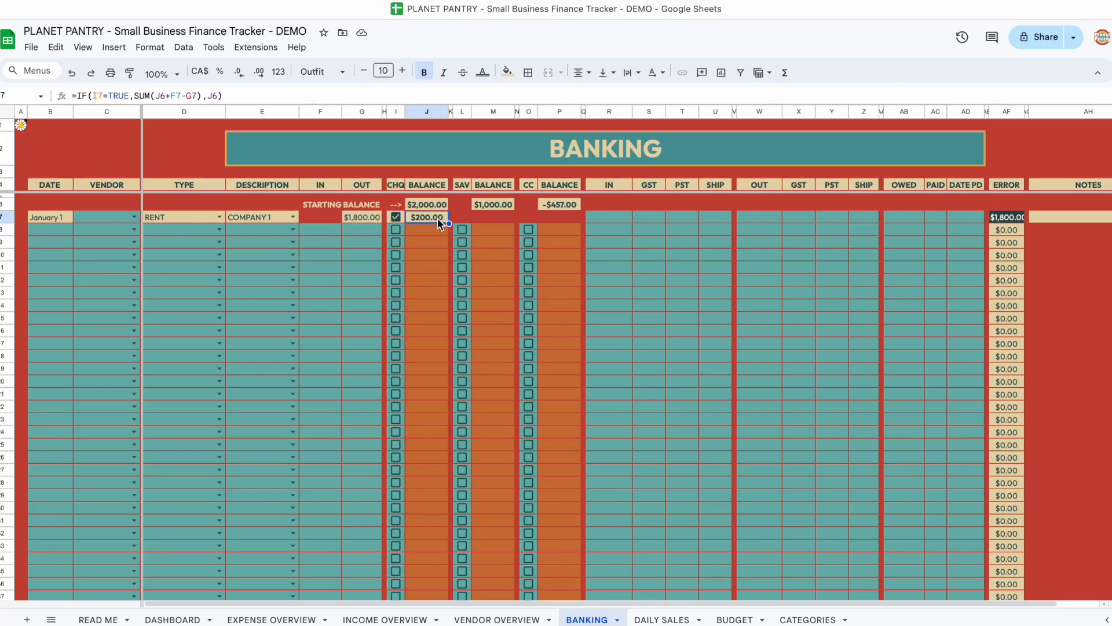
- Enter 1710 as the rent's pre-tax amount in the OUT column of the tax breakdown
{"action": "scroll", "coordinate": [540, 188], "scroll_direction": "right", "scroll_amount": 2}
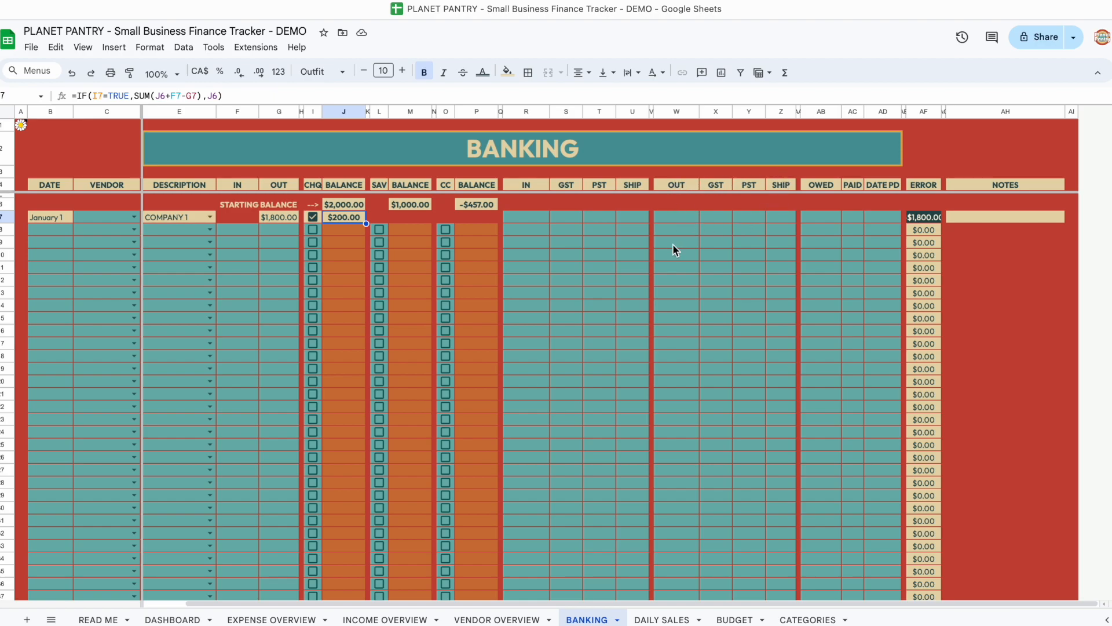
{"action": "left_click", "coordinate": [676, 220]}
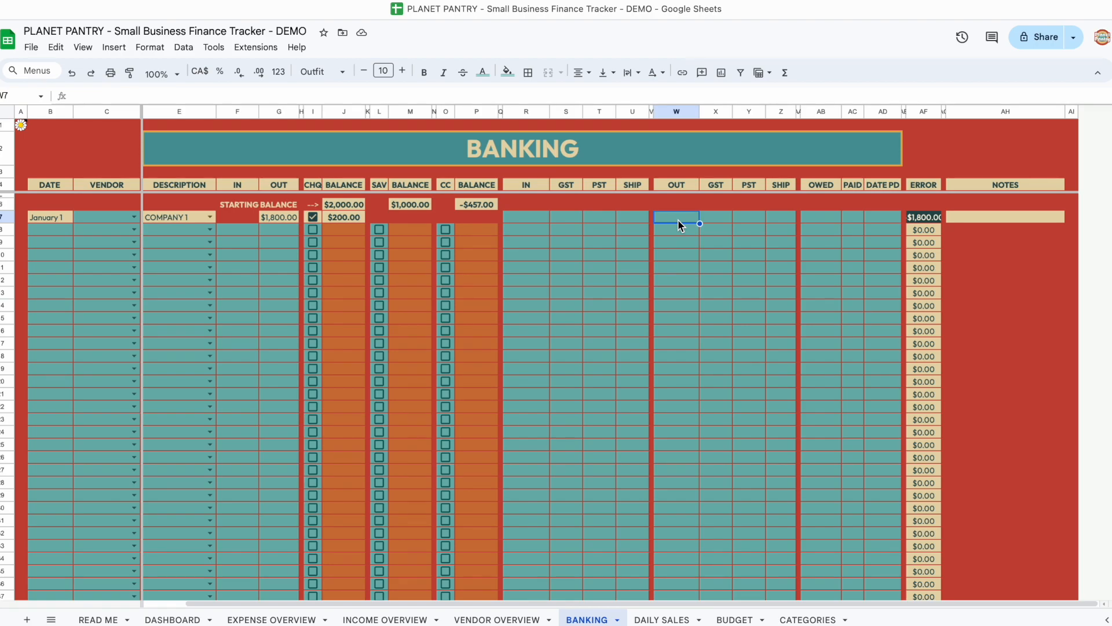
{"action": "type", "text": "1720"}
{"action": "key", "text": "BackSpace"}
{"action": "key", "text": "BackSpace"}
{"action": "type", "text": "10"}
{"action": "key", "text": "Return"}
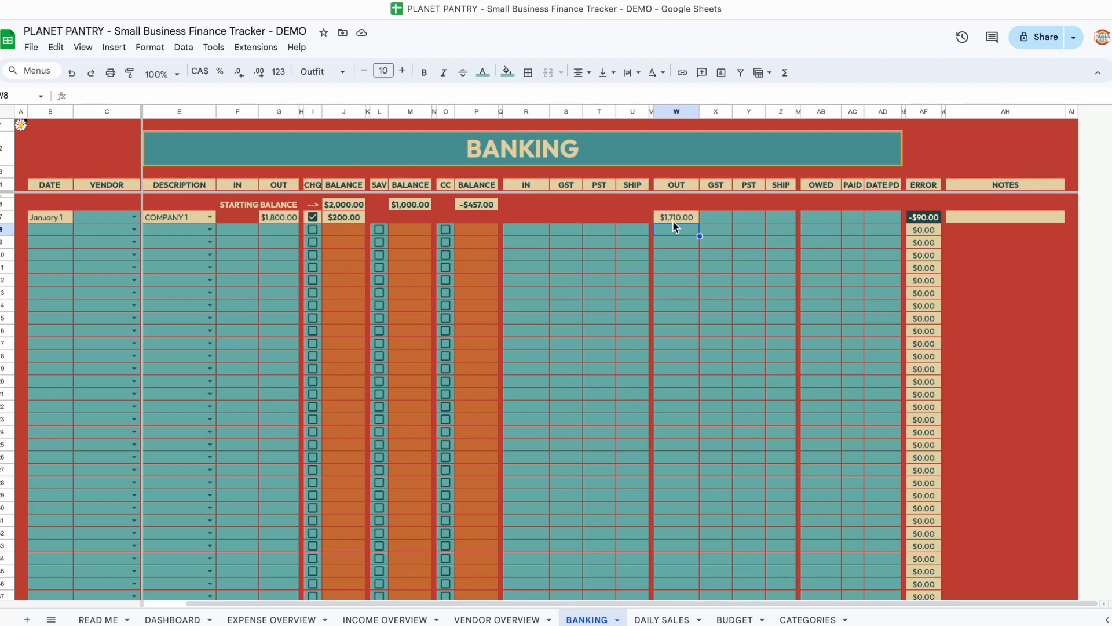
- Enter 90 as the GST paid on the rent transaction
{"action": "left_click", "coordinate": [723, 224]}
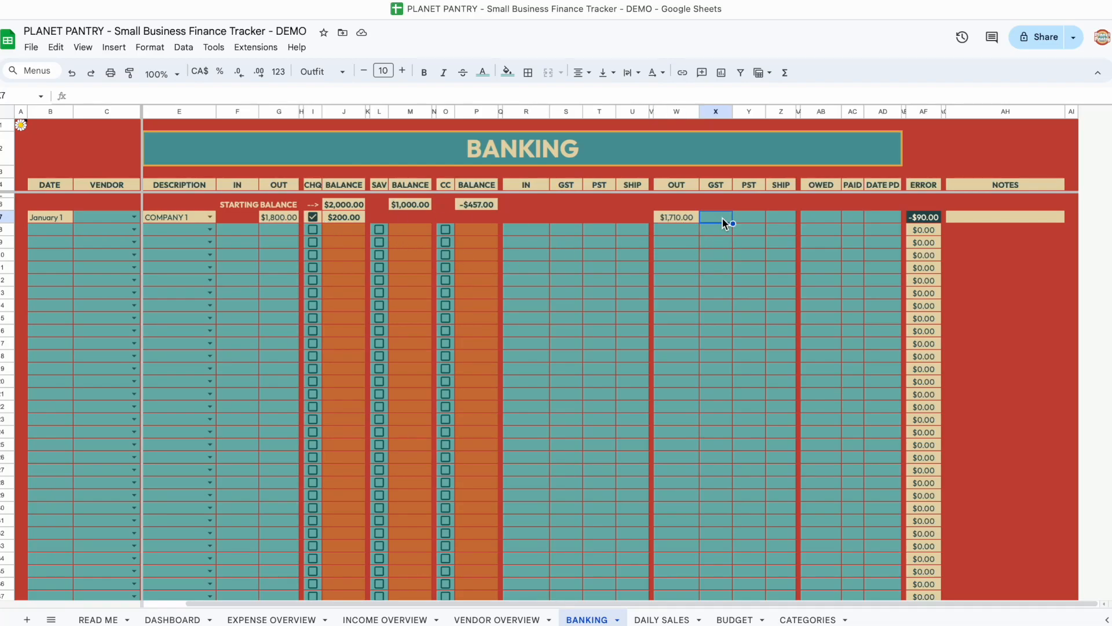
{"action": "type", "text": "90"}
{"action": "key", "text": "Tab"}
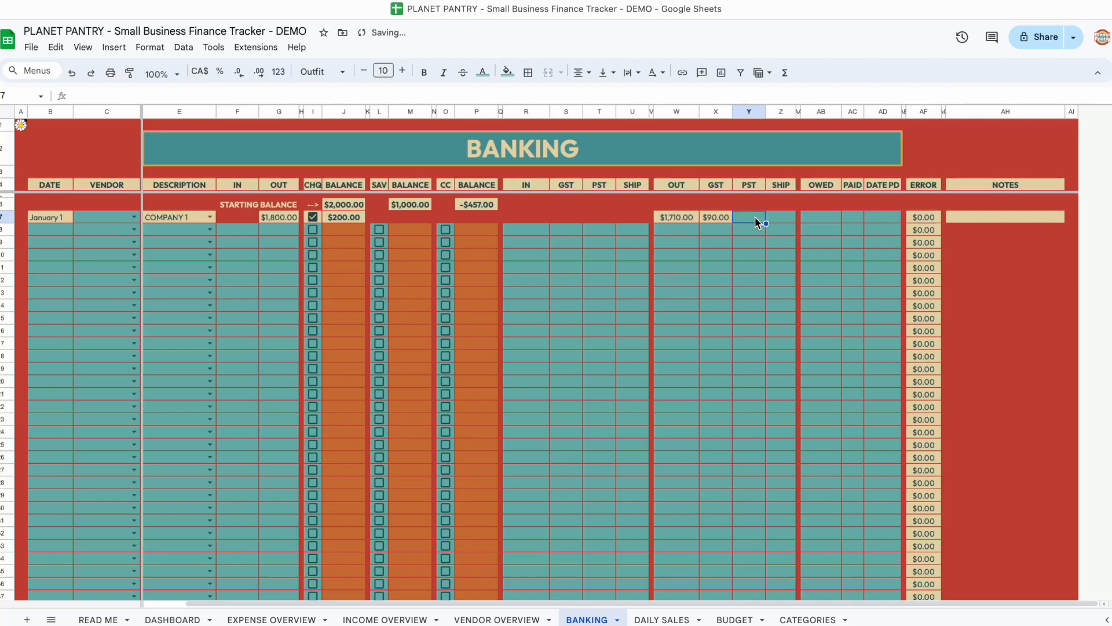
- Start the second transaction in the row below rent, dated January 5 with type INCOME and description ONLINE
{"action": "left_click", "coordinate": [927, 217]}
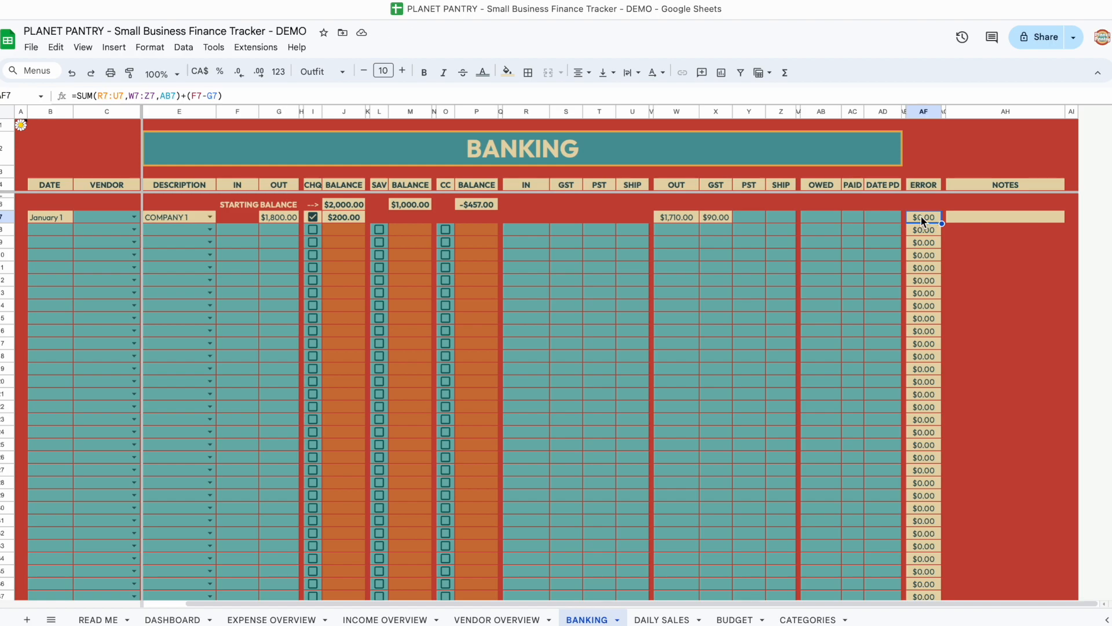
{"action": "left_click", "coordinate": [984, 219]}
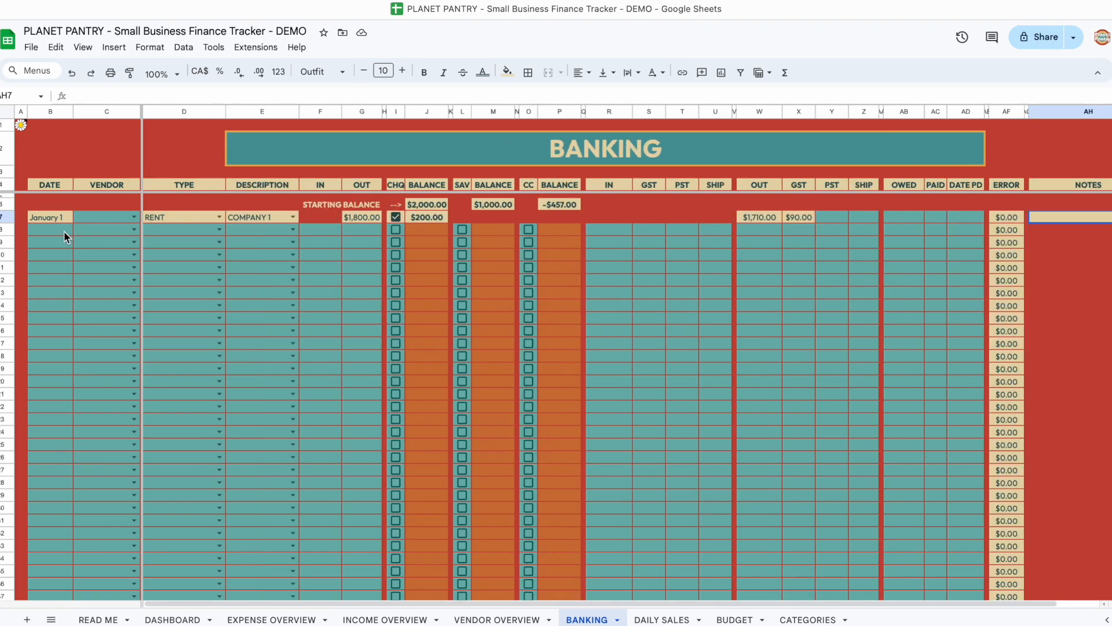
{"action": "left_click", "coordinate": [63, 230]}
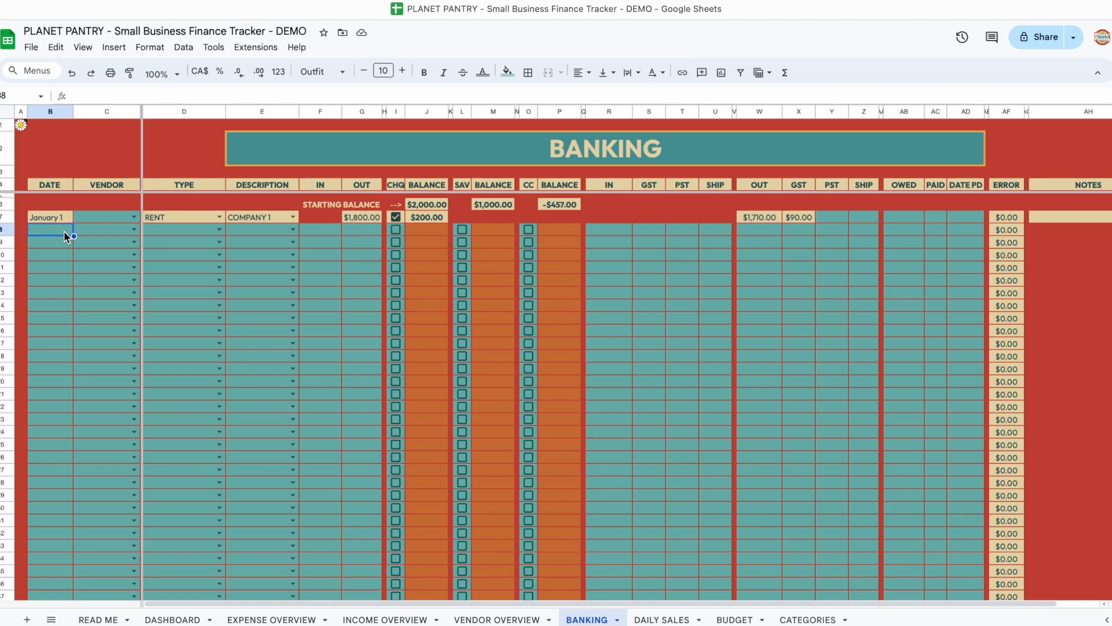
{"action": "type", "text": "january 5"}
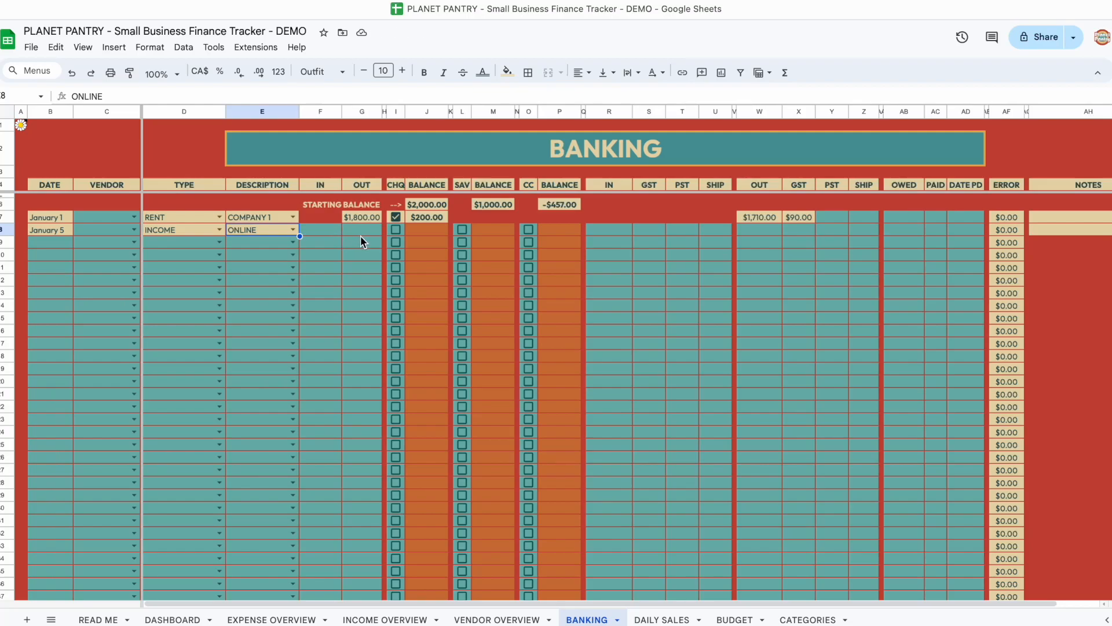
- Enter 4300 as the online income's main IN amount and mark it as deposited to the CHQ account
{"action": "left_click", "coordinate": [320, 230]}
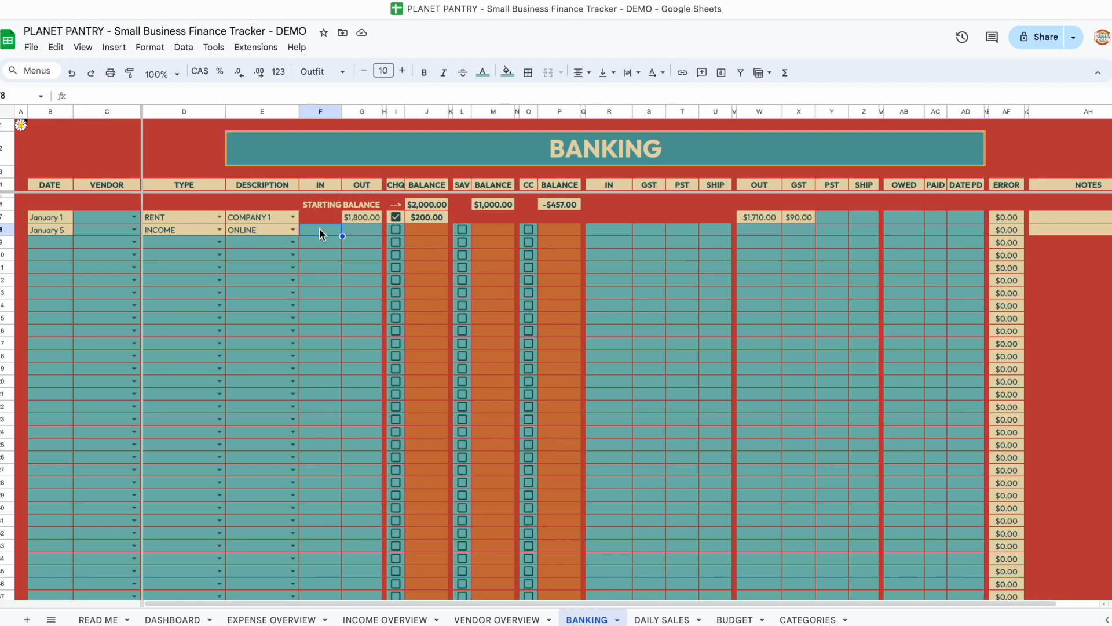
{"action": "type", "text": "4300"}
{"action": "key", "text": "Tab"}
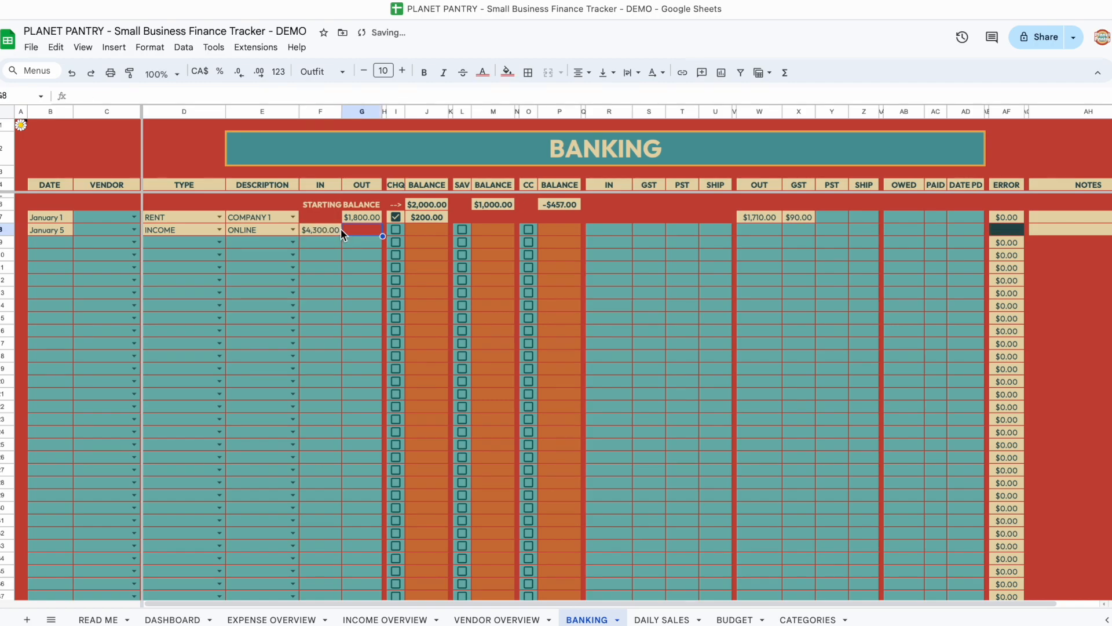
{"action": "left_click", "coordinate": [397, 231]}
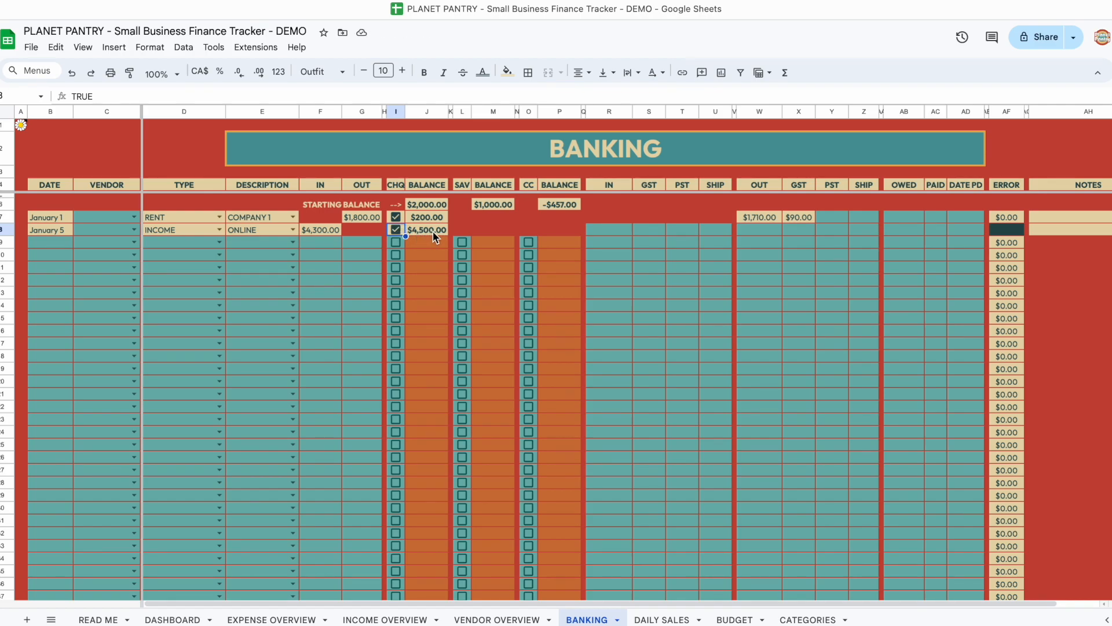
- Fill in the online income's tax breakdown with -3784 for IN, -215 for GST and -301 for PST
{"action": "scroll", "coordinate": [432, 230], "scroll_direction": "right", "scroll_amount": 2}
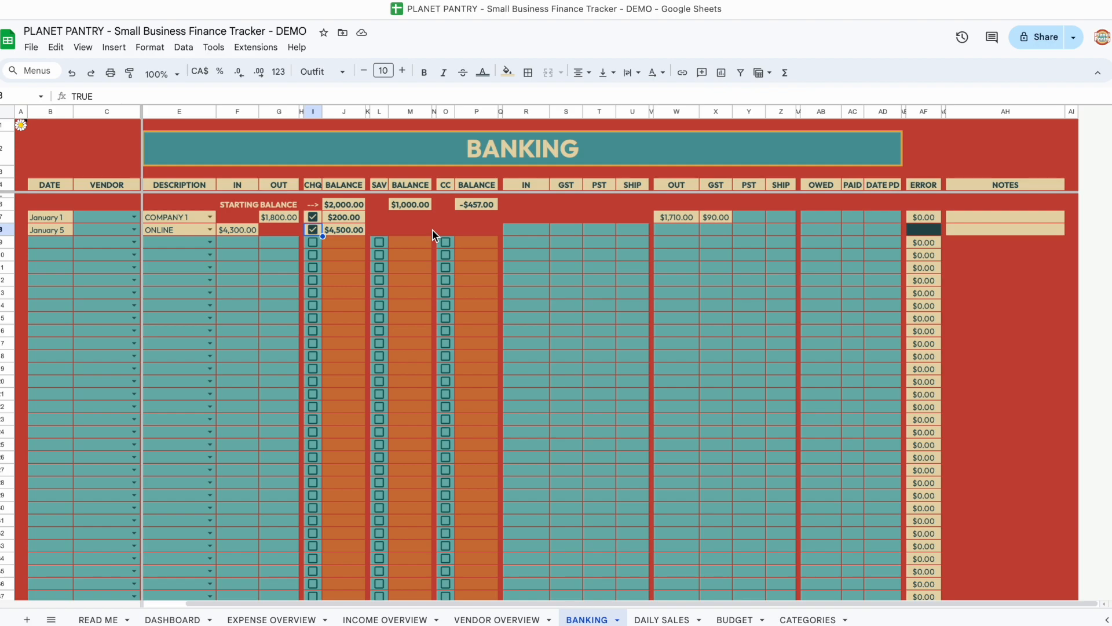
{"action": "left_click", "coordinate": [530, 230]}
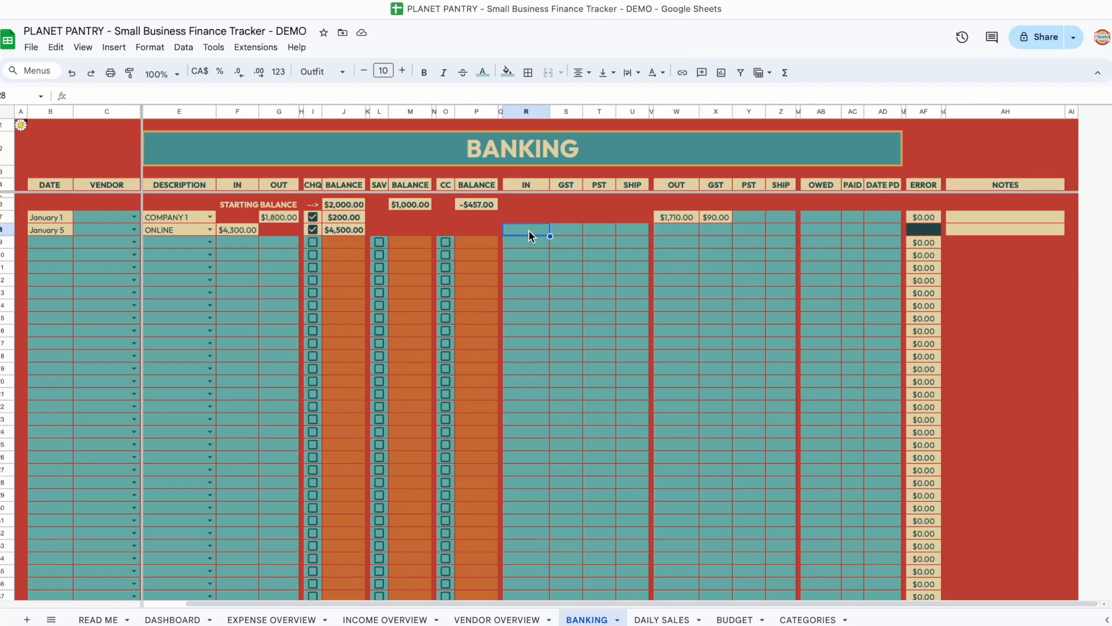
{"action": "type", "text": "-3784"}
{"action": "key", "text": "Tab"}
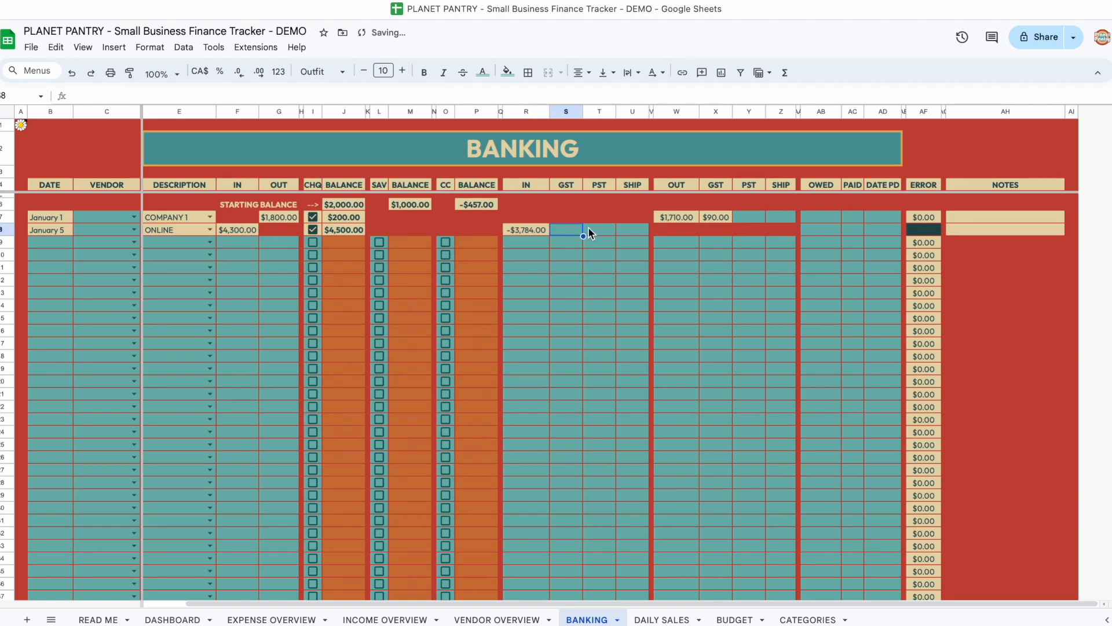
{"action": "type", "text": "-215"}
{"action": "key", "text": "Tab"}
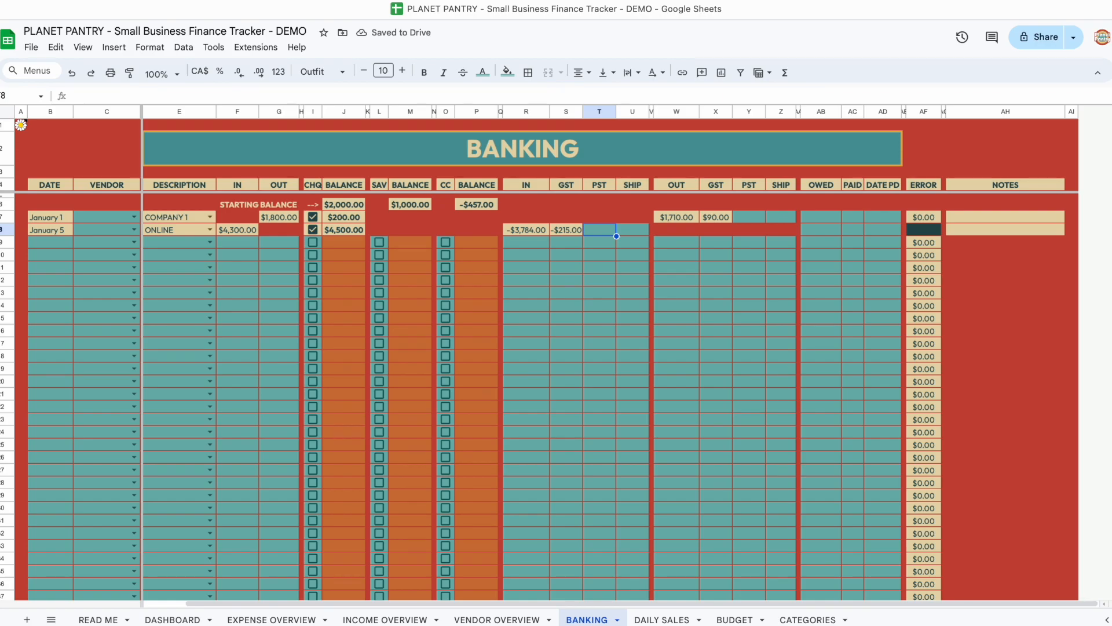
{"action": "type", "text": "301"}
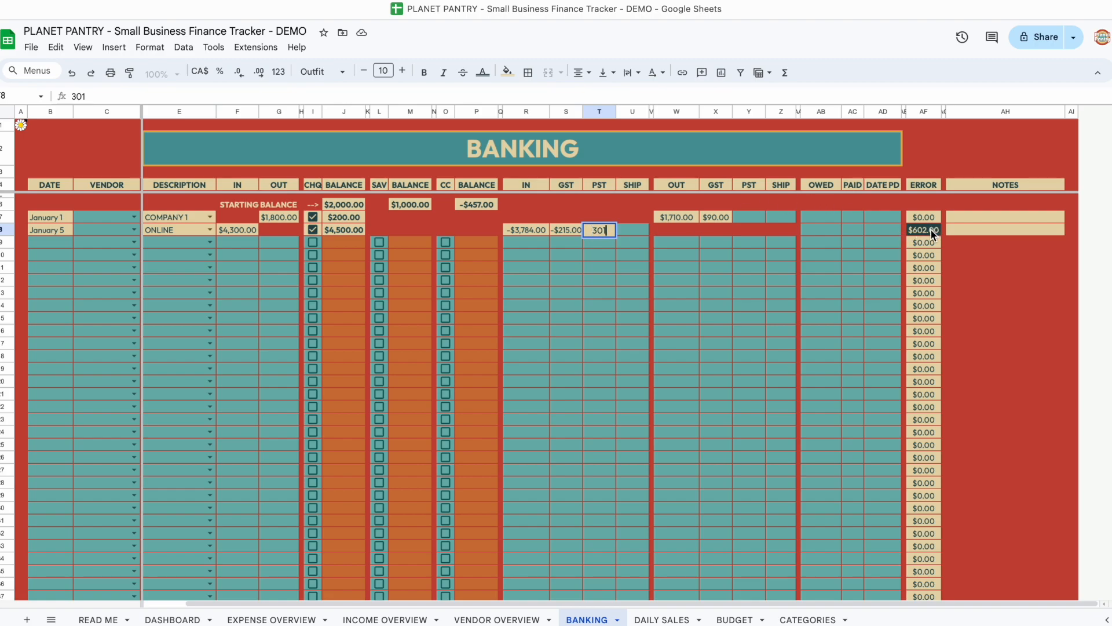
{"action": "left_click", "coordinate": [637, 232]}
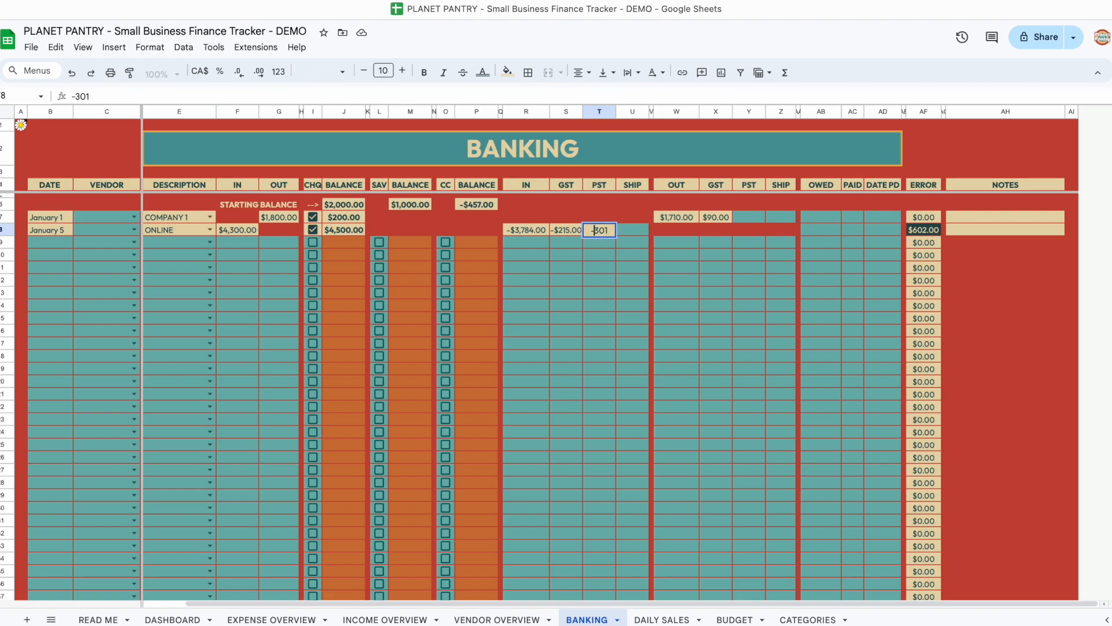
{"action": "left_click", "coordinate": [928, 231]}
{"action": "left_click", "coordinate": [983, 230]}
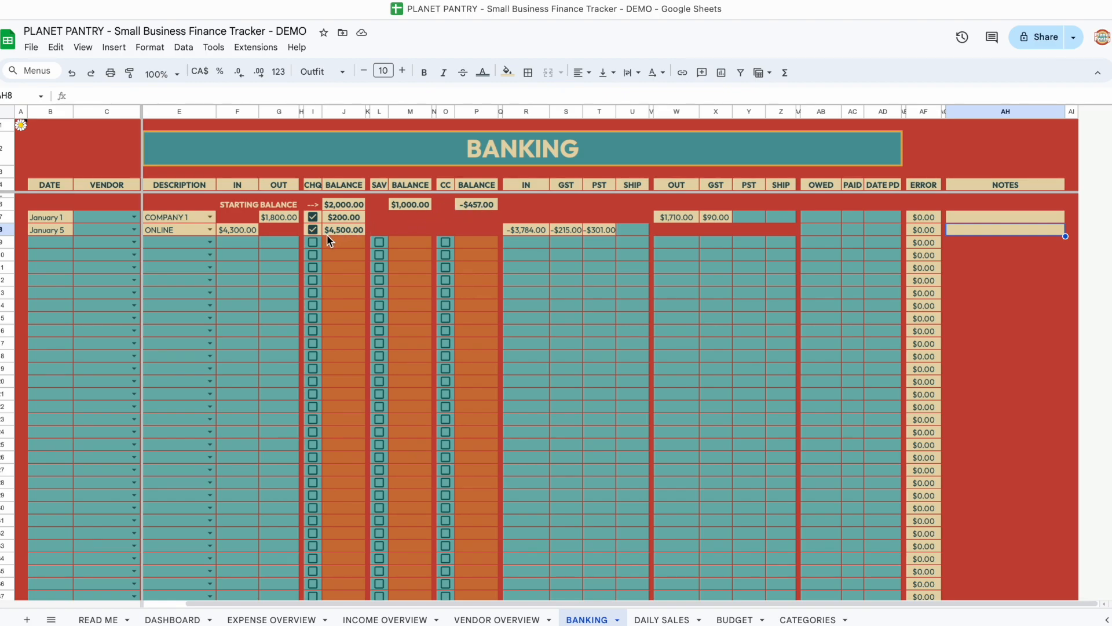
- Start the third transaction dated January 5 with type TRANSFER and description CC Payment
{"action": "left_click", "coordinate": [50, 242]}
{"action": "type", "text": "januat"}
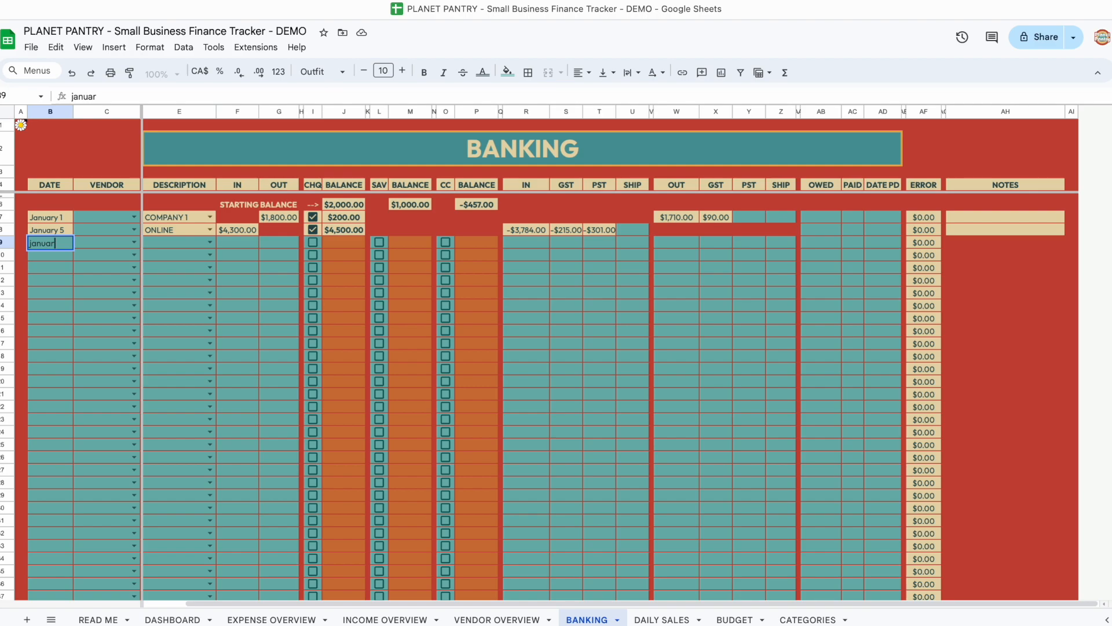
{"action": "key", "text": "BackSpace"}
{"action": "type", "text": "ry 5"}
{"action": "key", "text": "Return"}
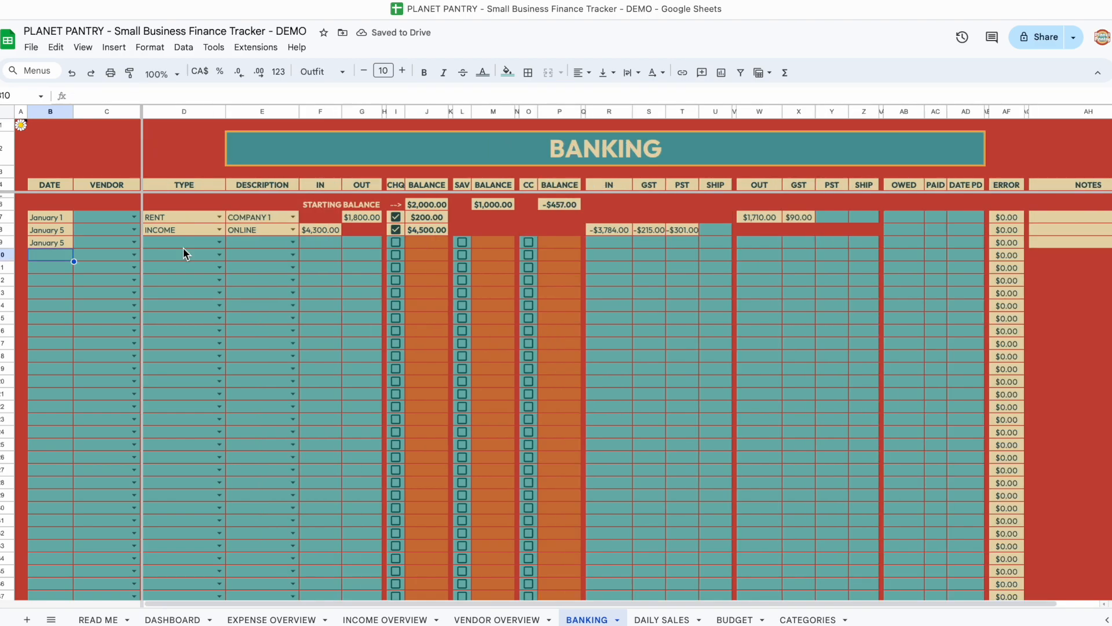
{"action": "left_click", "coordinate": [221, 243]}
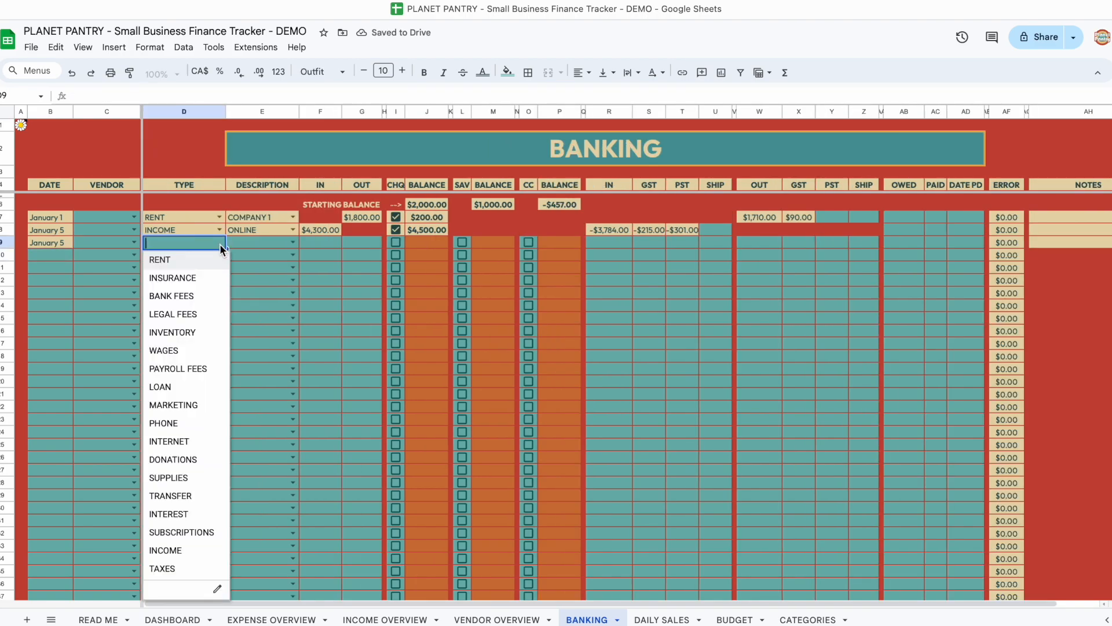
{"action": "left_click", "coordinate": [183, 501]}
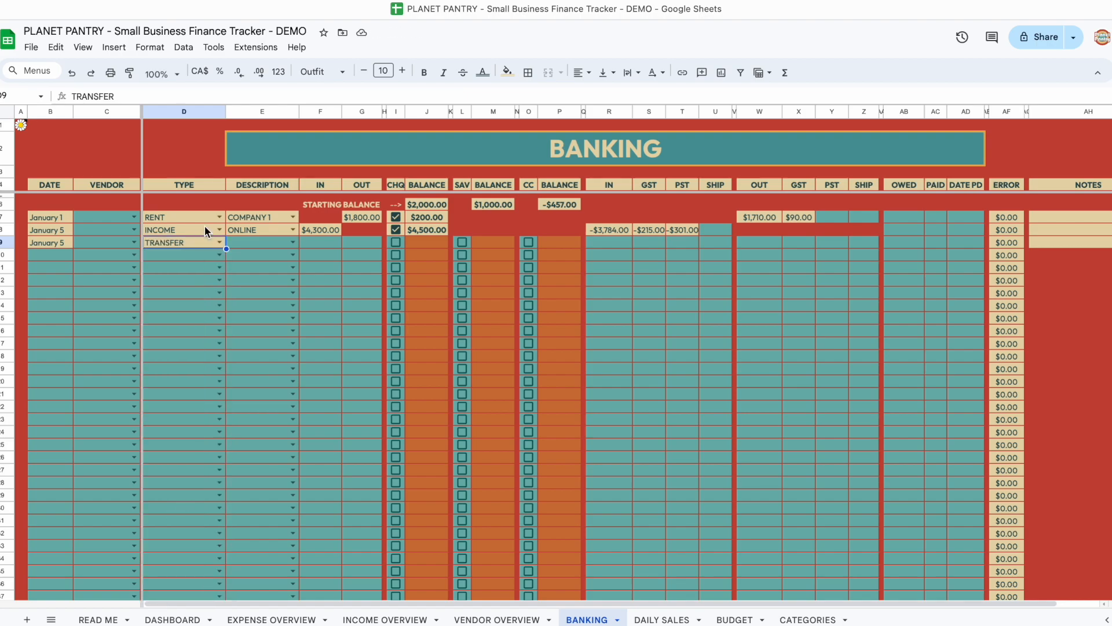
{"action": "left_click", "coordinate": [292, 242]}
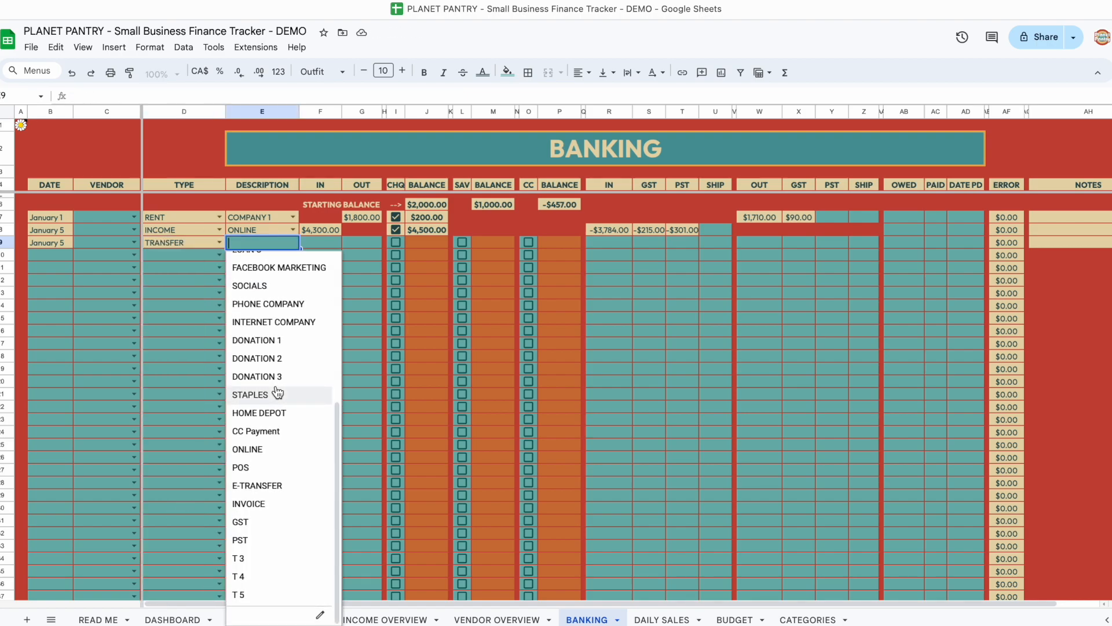
{"action": "left_click", "coordinate": [259, 431]}
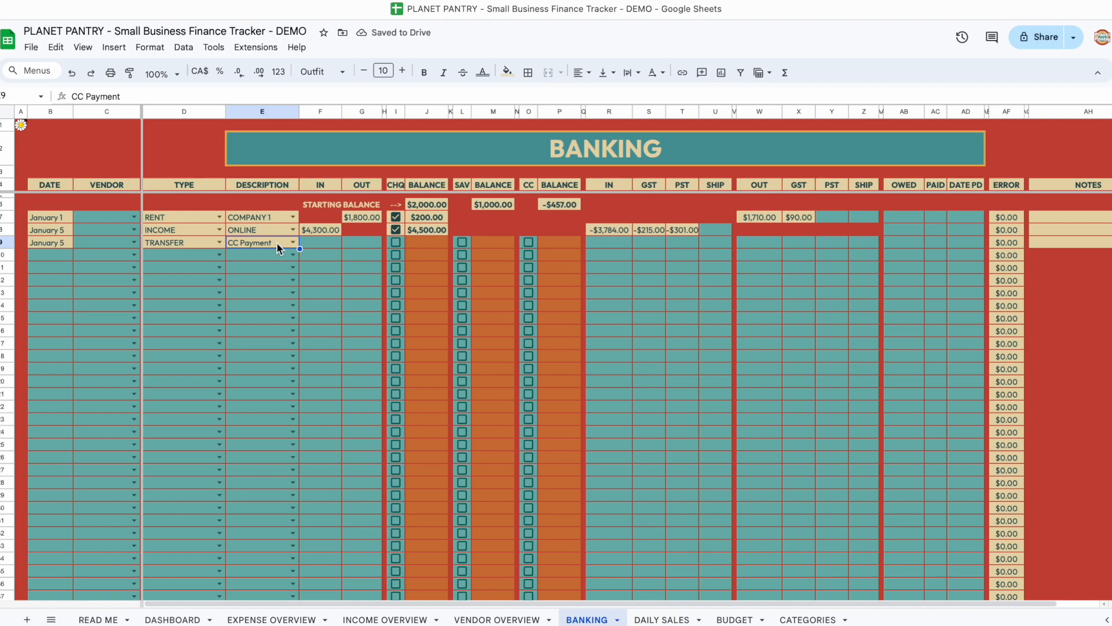
- Record 400 as the credit card payment's OUT amount from the CHQ account and repeat 400 in the OUT breakdown
{"action": "left_click", "coordinate": [366, 244]}
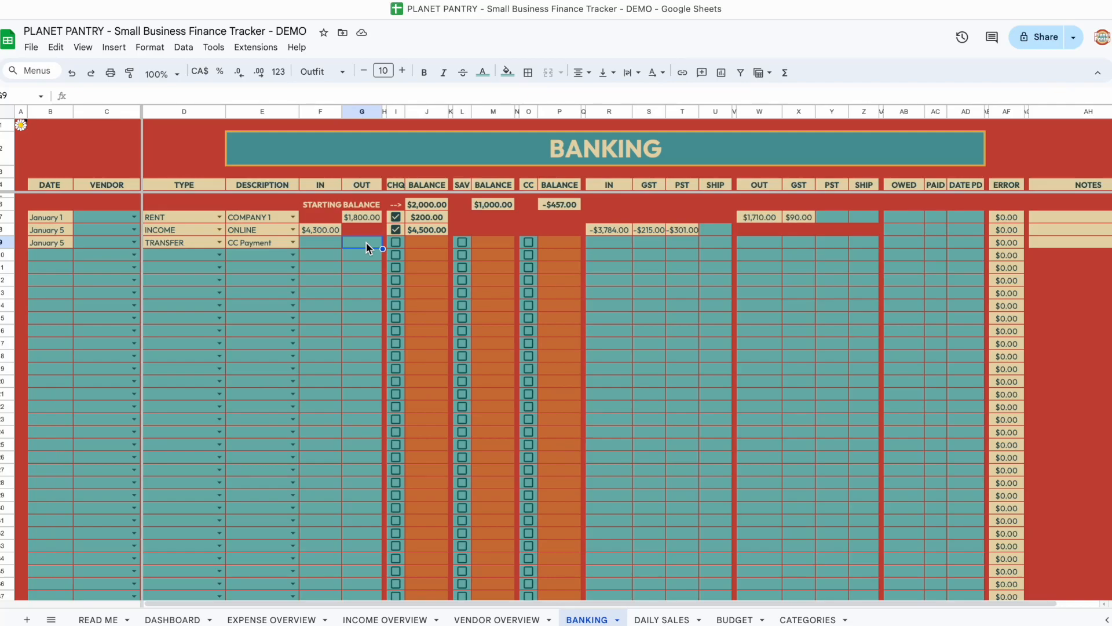
{"action": "type", "text": "400"}
{"action": "left_click", "coordinate": [397, 242]}
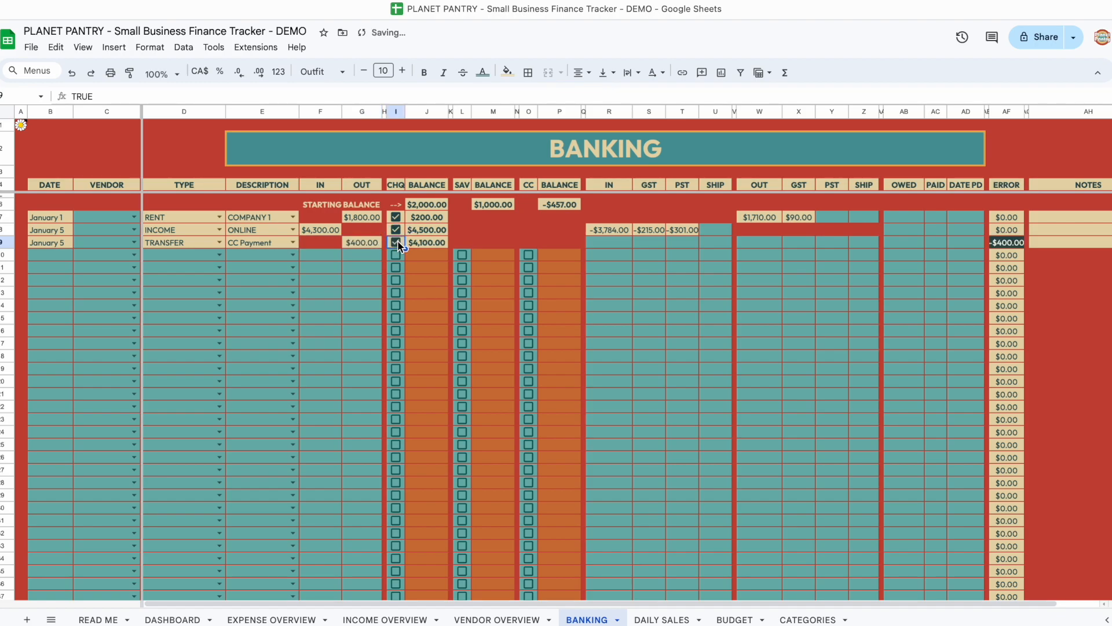
{"action": "left_click", "coordinate": [759, 242]}
{"action": "type", "text": "400"}
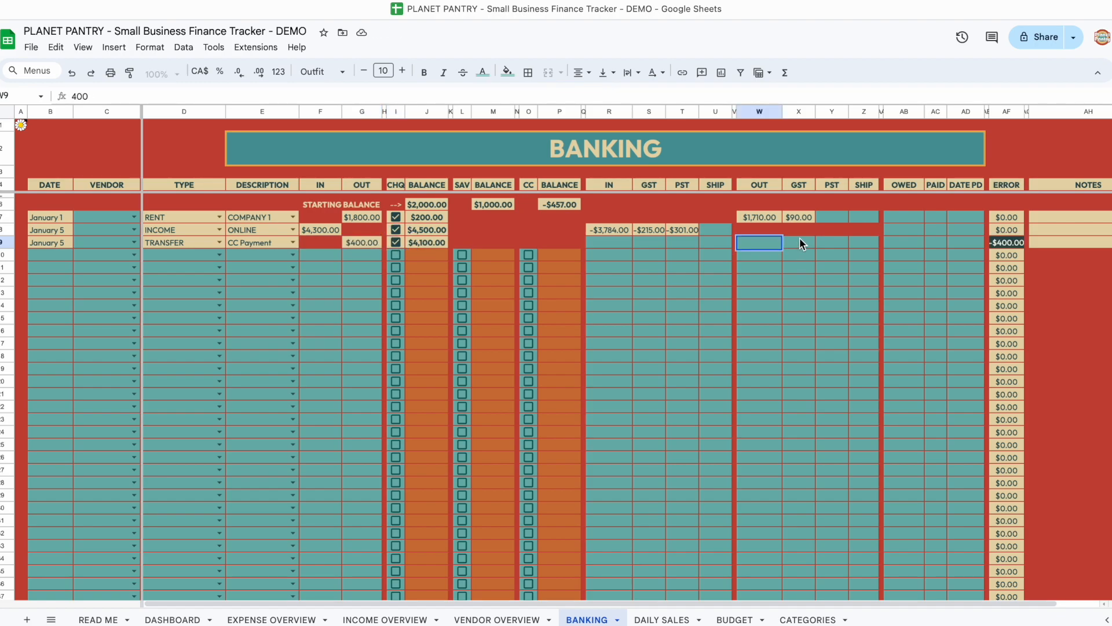
{"action": "left_click", "coordinate": [799, 237]}
- Add the note "CC payment for vendor 1 and 2" to the first CC Payment row
{"action": "scroll", "coordinate": [1005, 246], "scroll_direction": "right", "scroll_amount": 2}
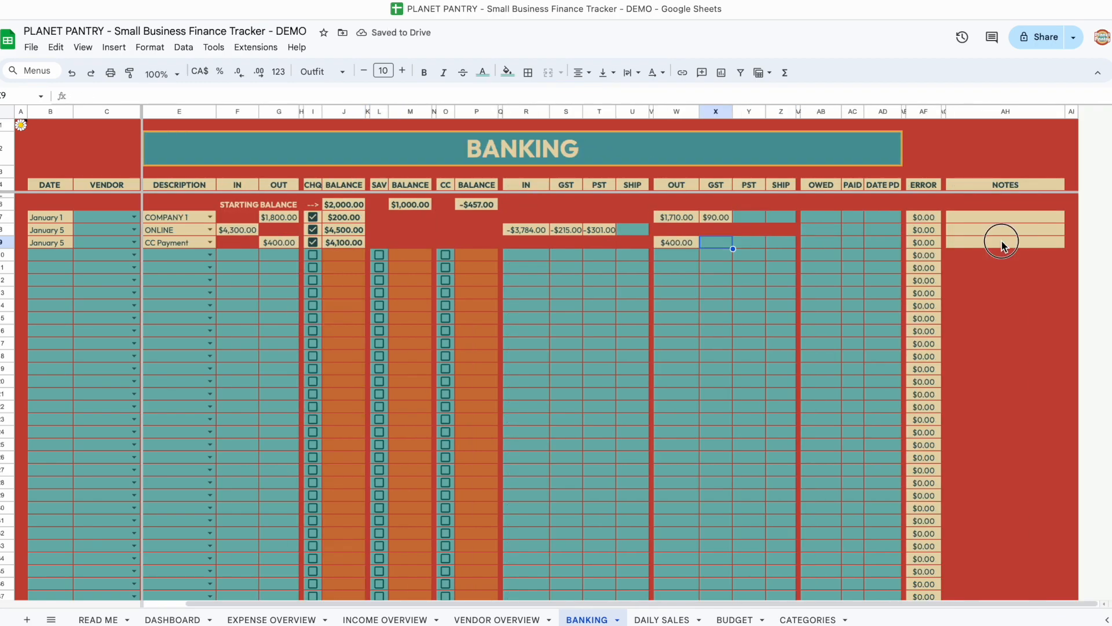
{"action": "left_click", "coordinate": [1004, 246]}
{"action": "type", "text": "CC payment for vendor 1 and 2"}
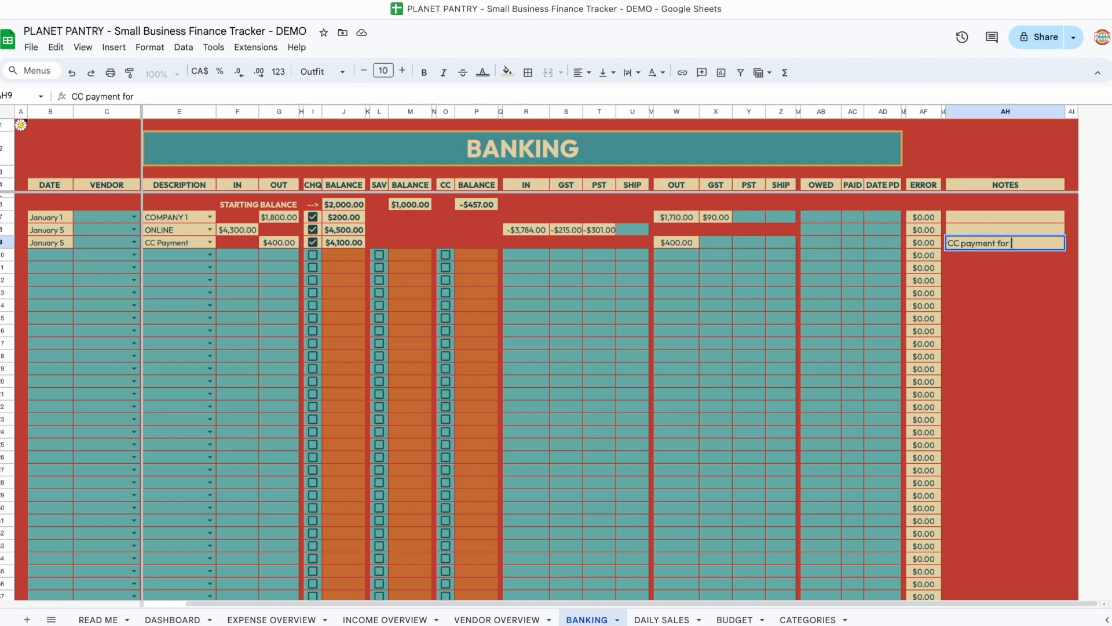
{"action": "key", "text": "Return"}
{"action": "left_click", "coordinate": [1020, 243]}
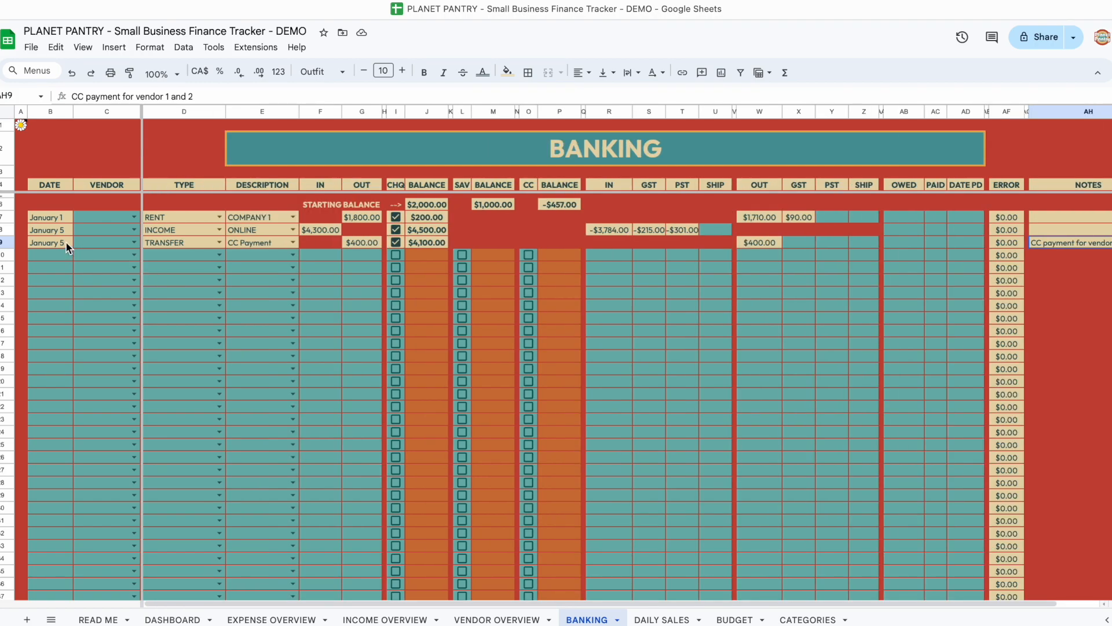
- Add a second January 5 TRANSFER row for CC Payment with an IN amount of 400 on the CC account
{"action": "left_click", "coordinate": [66, 244]}
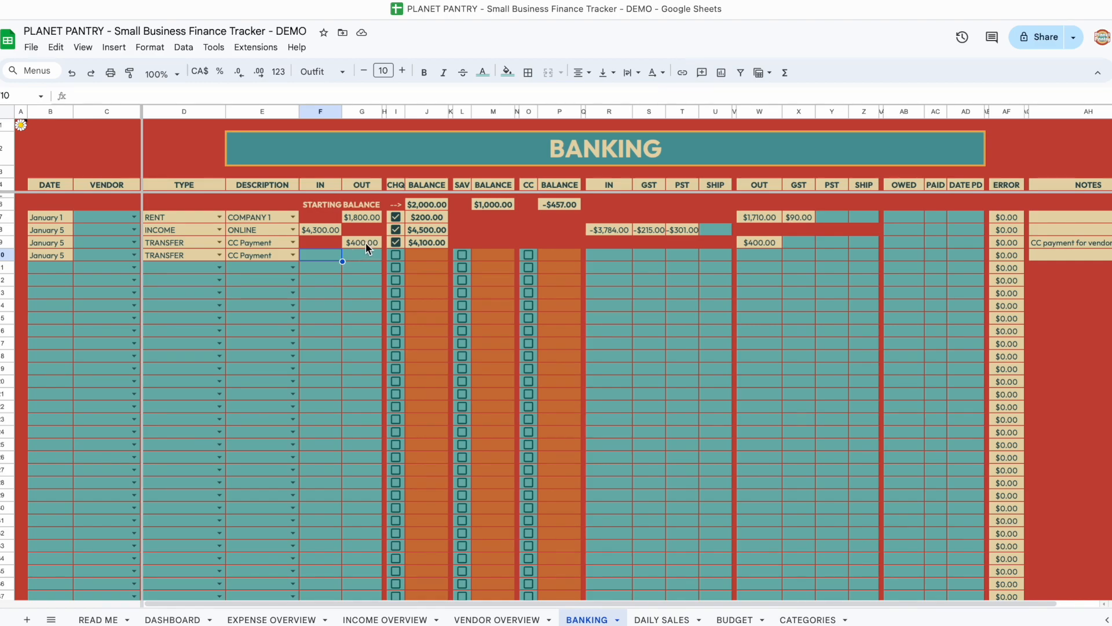
{"action": "type", "text": "400"}
{"action": "left_click", "coordinate": [527, 255]}
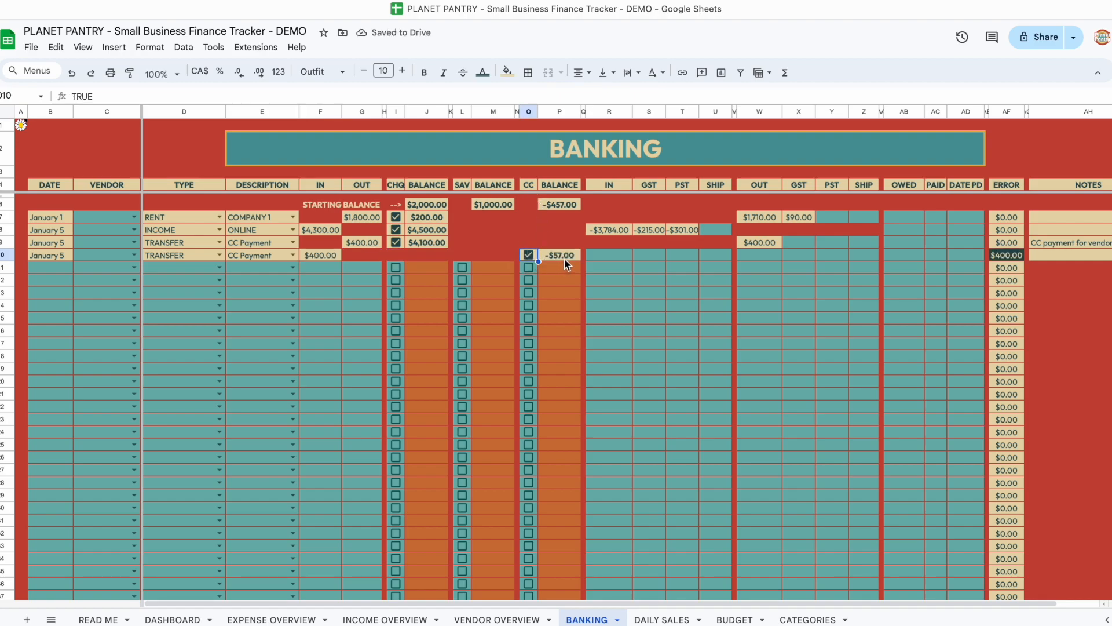
- Enter -400 in the IN column of the second CC Payment row's breakdown
{"action": "left_click", "coordinate": [611, 258]}
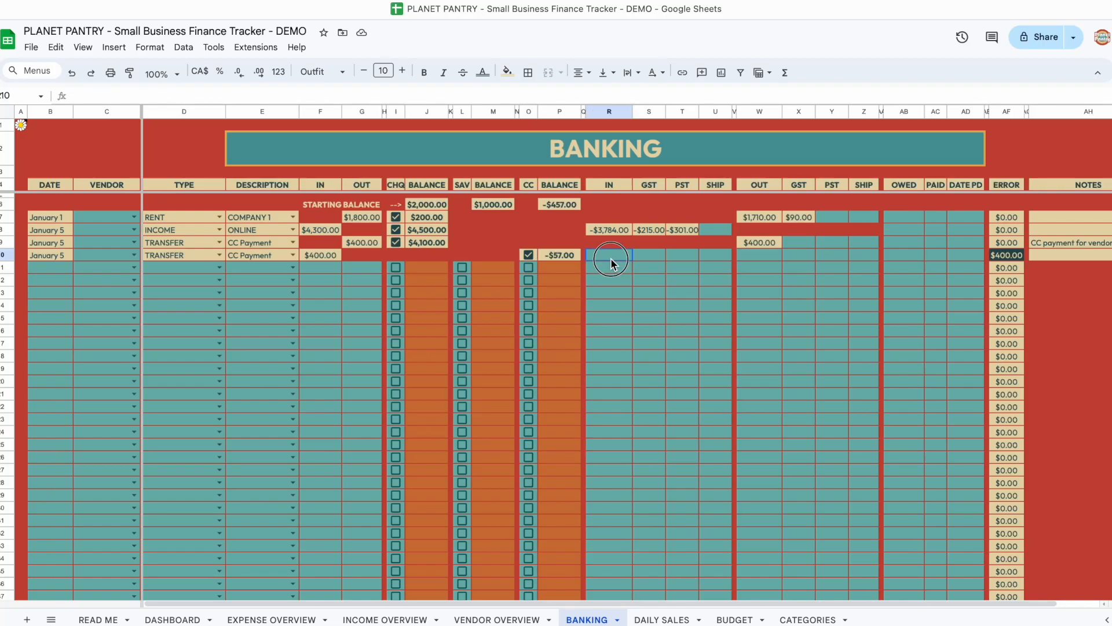
{"action": "key", "text": "Return"}
{"action": "type", "text": "-400"}
{"action": "left_click", "coordinate": [648, 257]}
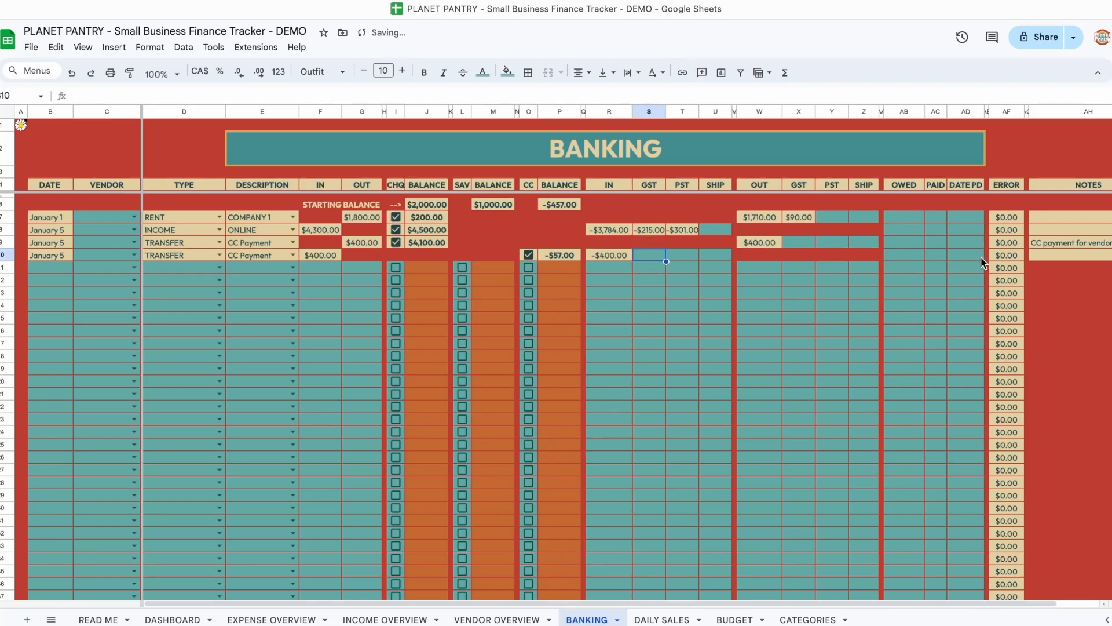
- Copy the note from the first CC Payment row into the second CC Payment row
{"action": "scroll", "coordinate": [1005, 261], "scroll_direction": "right", "scroll_amount": 2}
{"action": "left_click", "coordinate": [1008, 244]}
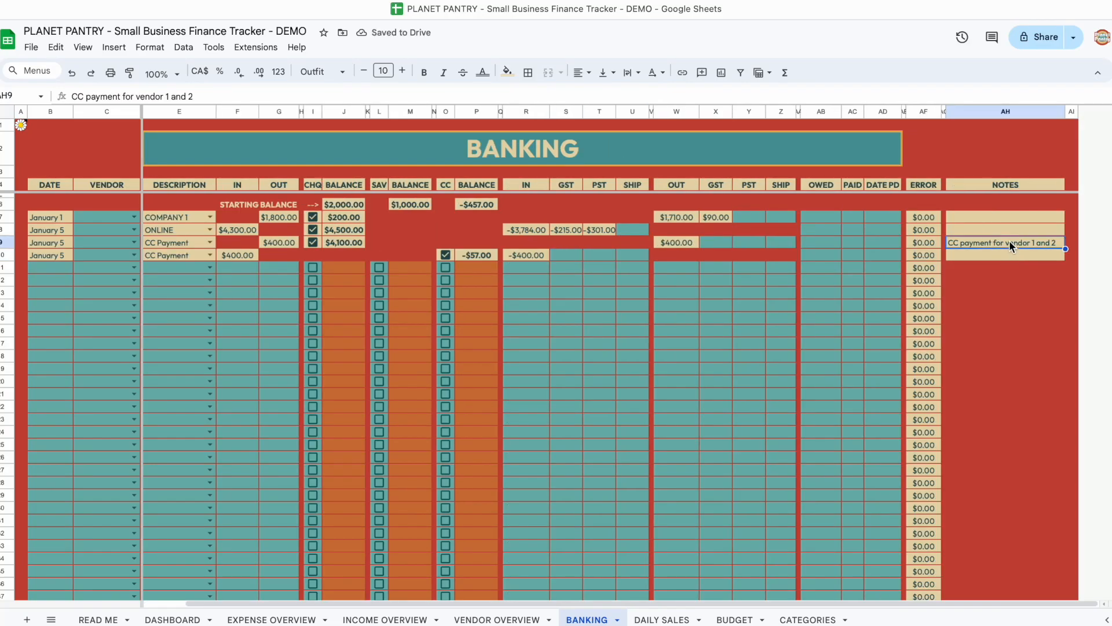
{"action": "key", "text": "super+c"}
{"action": "left_click", "coordinate": [1008, 255]}
{"action": "key", "text": "super+v"}
{"action": "left_click", "coordinate": [1004, 269]}
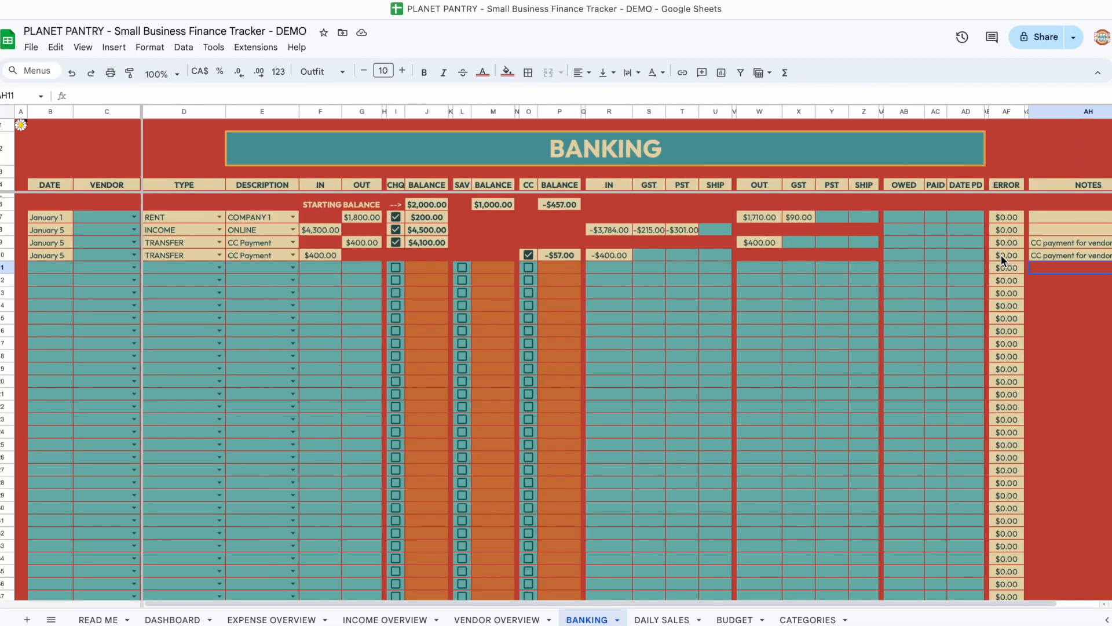
- Start a new transaction row on the BANKING sheet dated January 6 with the type TRANSFER
{"action": "left_click", "coordinate": [52, 266]}
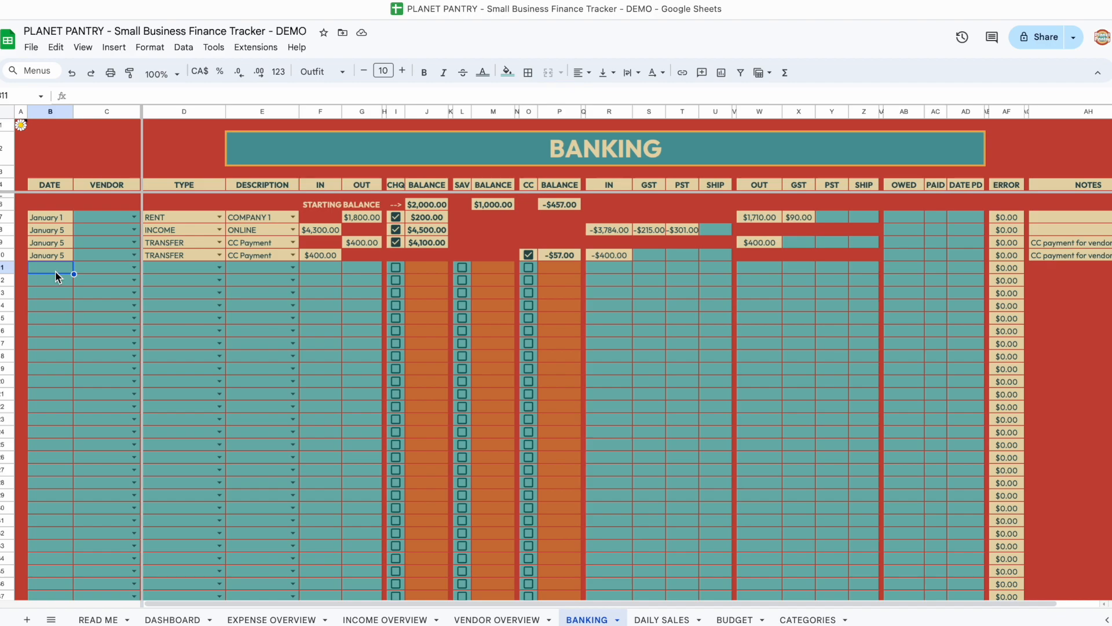
{"action": "type", "text": "January 6"}
{"action": "left_click", "coordinate": [219, 267]}
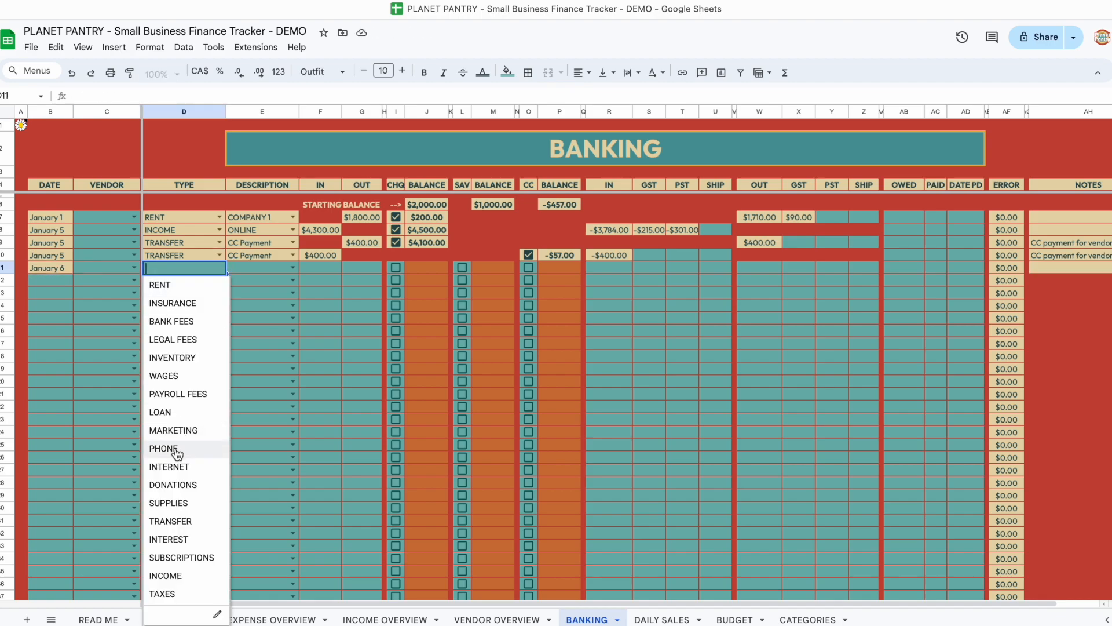
{"action": "left_click", "coordinate": [172, 519]}
{"action": "left_click", "coordinate": [284, 267]}
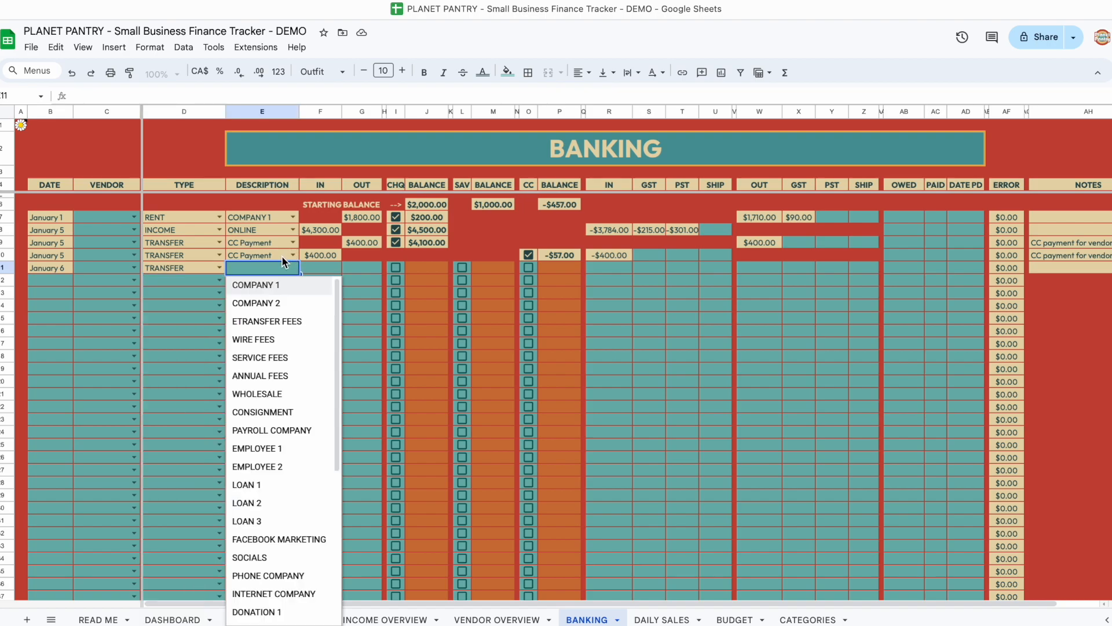
{"action": "left_click", "coordinate": [321, 267]}
- Add "TAX TO SAV" as the second subcategory of TRANSFER on the CATEGORIES sheet
{"action": "left_click", "coordinate": [802, 619]}
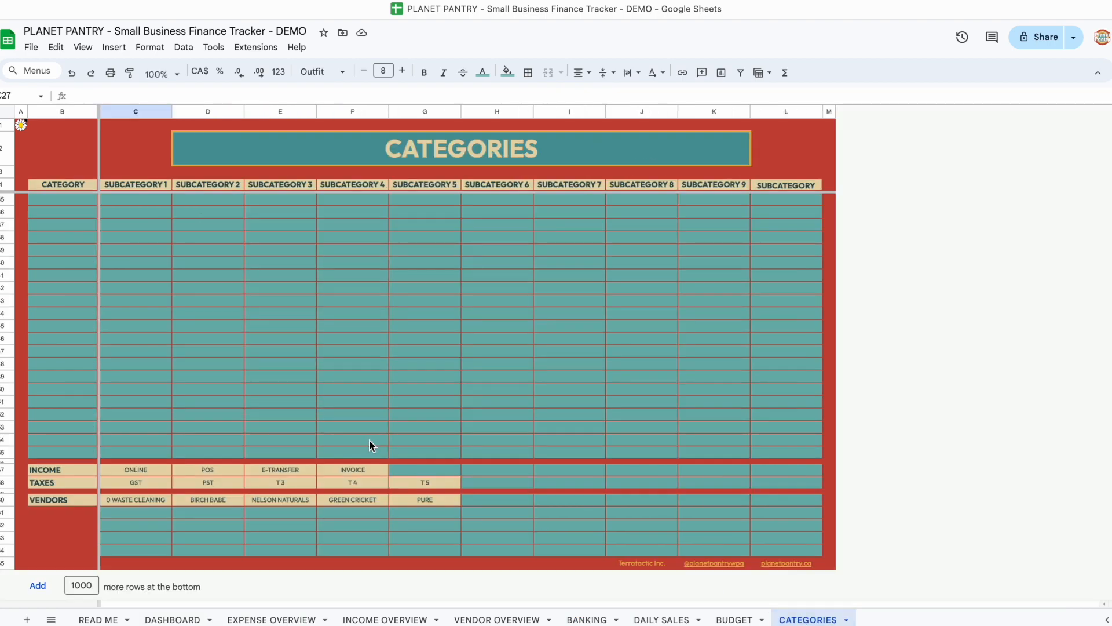
{"action": "left_click", "coordinate": [192, 365]}
{"action": "type", "text": "TAX TO SA"}
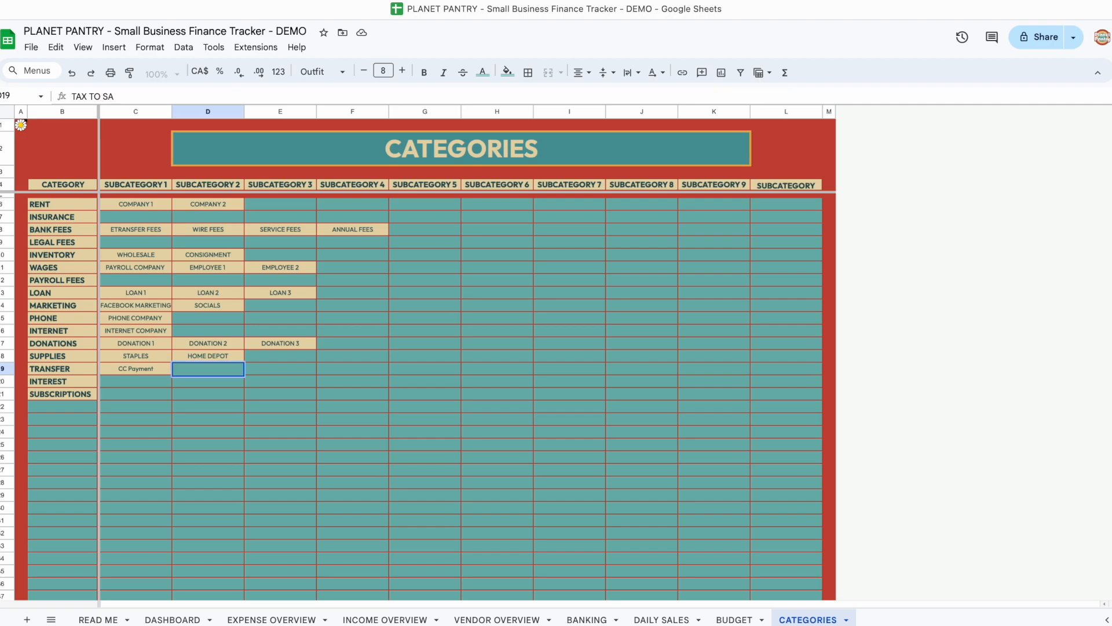
{"action": "type", "text": "V"}
{"action": "key", "text": "Return"}
- Back on the BANKING sheet, describe the January 6 transfer as TAX TO SAV with an OUT amount of 516 on the CHQ account
{"action": "left_click", "coordinate": [586, 619]}
{"action": "left_click", "coordinate": [292, 267]}
{"action": "left_click", "coordinate": [270, 507]}
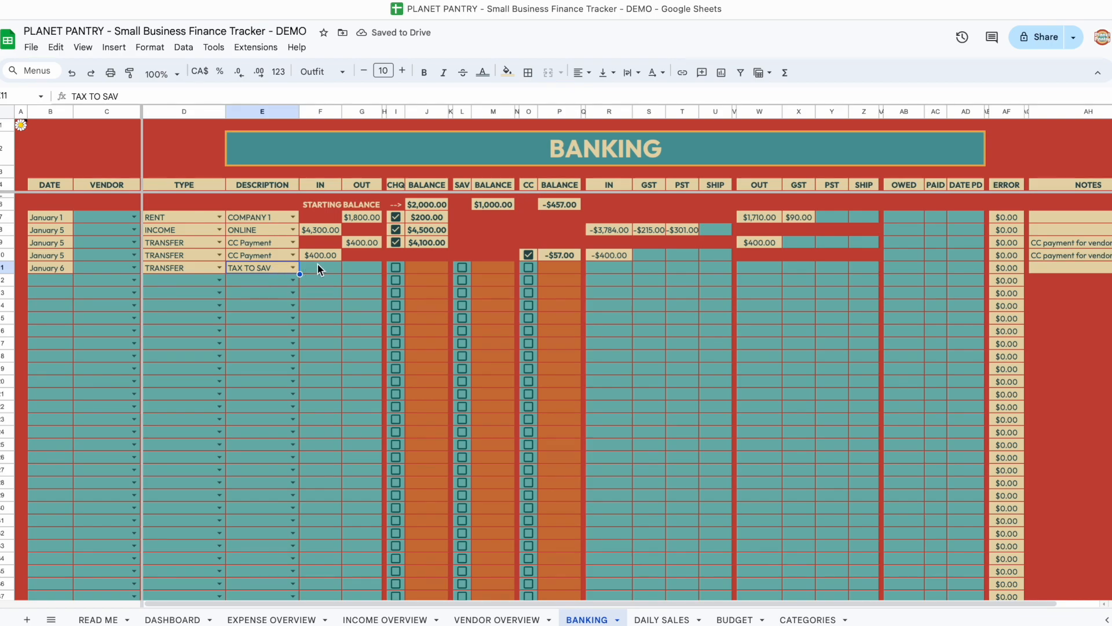
{"action": "left_click", "coordinate": [357, 270]}
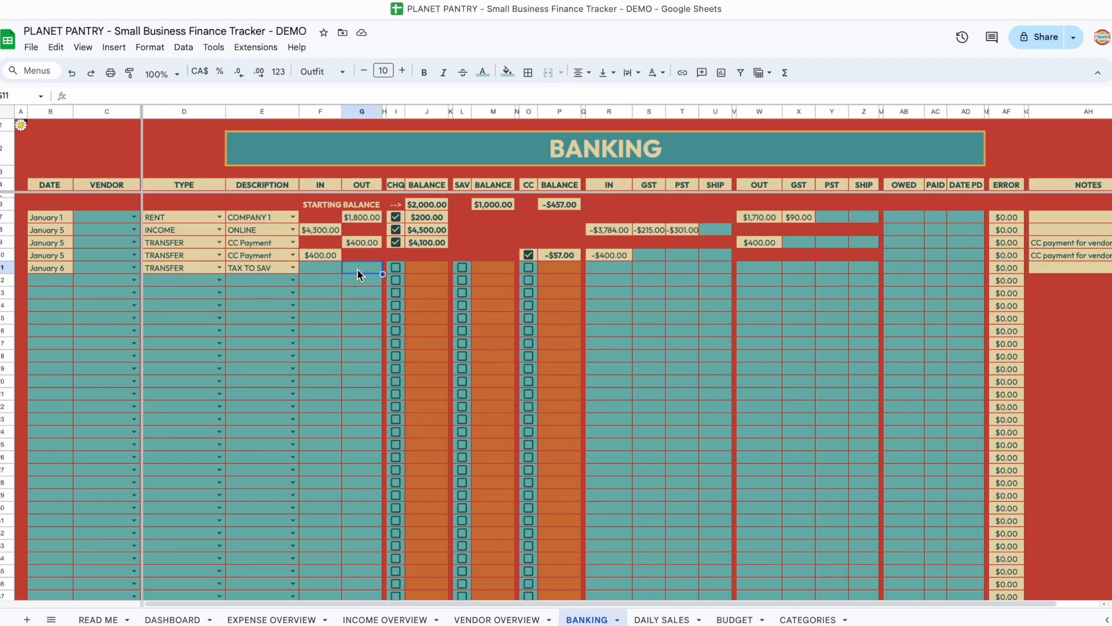
{"action": "type", "text": "516"}
{"action": "left_click", "coordinate": [397, 268]}
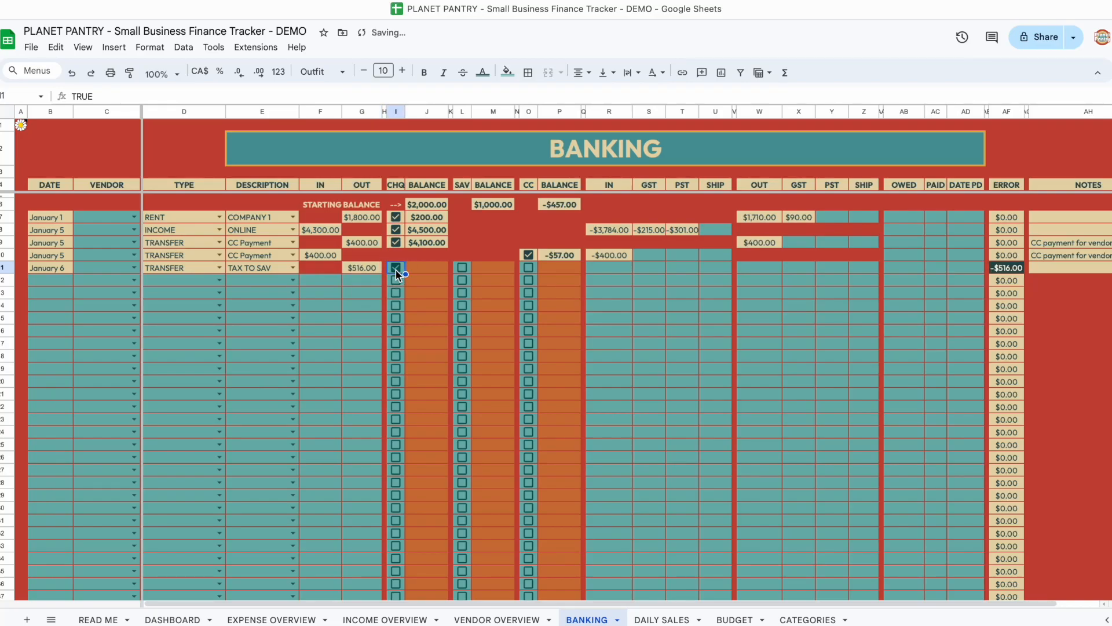
- Enter 516 in the OUT breakdown of the January 6 transfer and add the note "Tax collected transfer to Sav"
{"action": "left_click", "coordinate": [758, 267]}
{"action": "type", "text": "516"}
{"action": "left_click", "coordinate": [839, 266]}
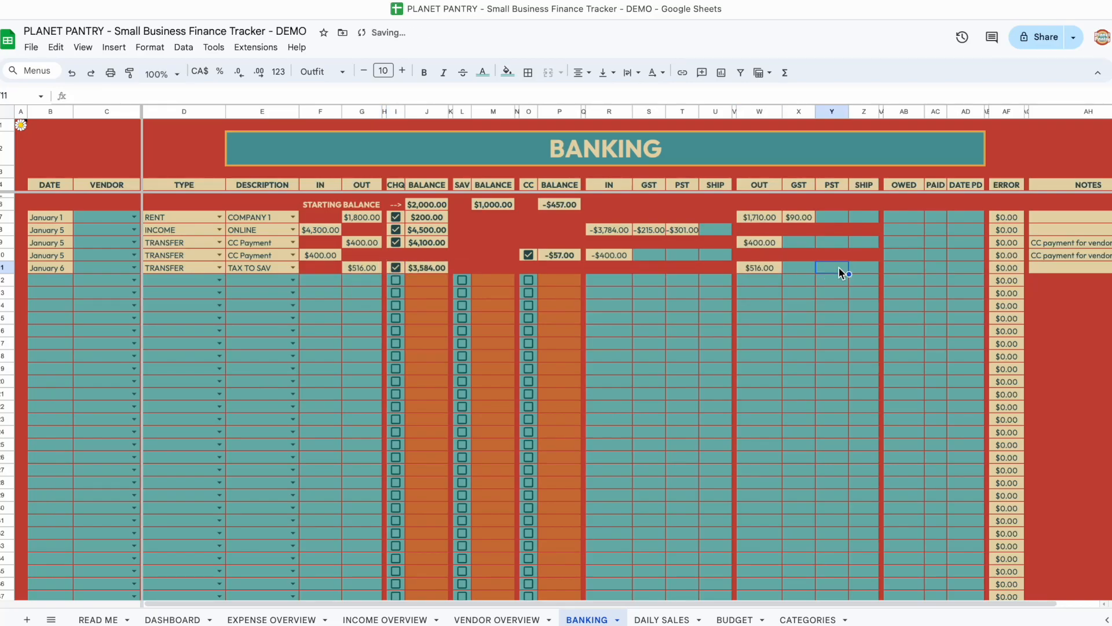
{"action": "scroll", "coordinate": [989, 270], "scroll_direction": "right", "scroll_amount": 2}
{"action": "left_click", "coordinate": [988, 270]}
{"action": "type", "text": "Tax collected transfer to Sav"}
{"action": "key", "text": "Return"}
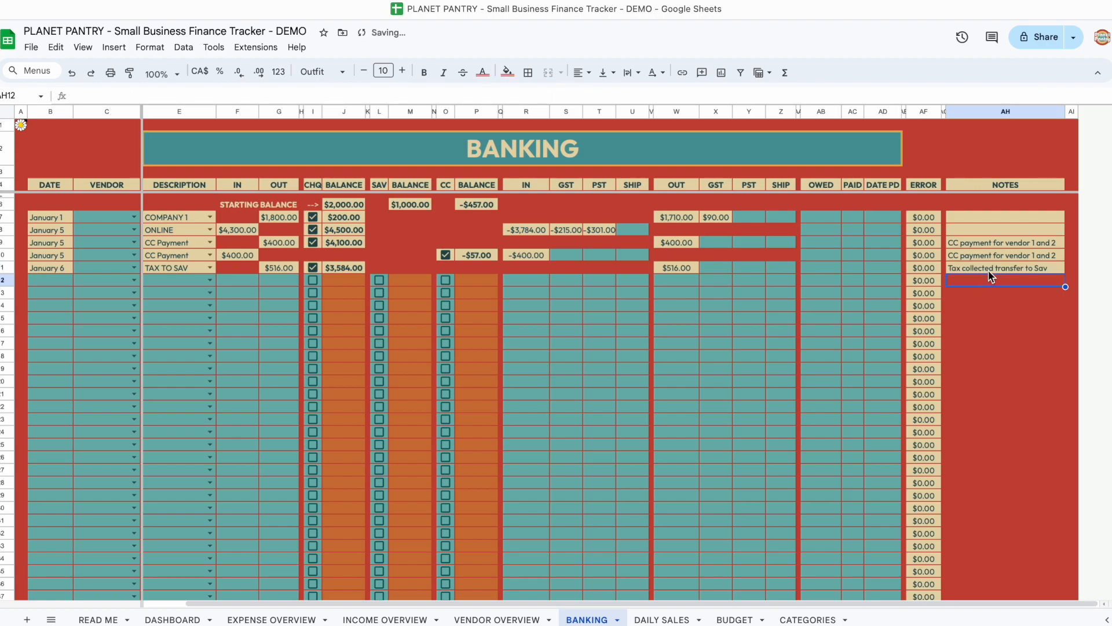
- Copy the January 6 transfer's date, type and description into the next row, with an IN amount of 516 on the SAV account
{"action": "scroll", "coordinate": [988, 270], "scroll_direction": "left", "scroll_amount": 2}
{"action": "left_click_drag", "start_coordinate": [51, 268], "coordinate": [270, 268]}
{"action": "key", "text": "super+c"}
{"action": "left_click", "coordinate": [51, 281]}
{"action": "key", "text": "super+v"}
{"action": "left_click", "coordinate": [312, 282]}
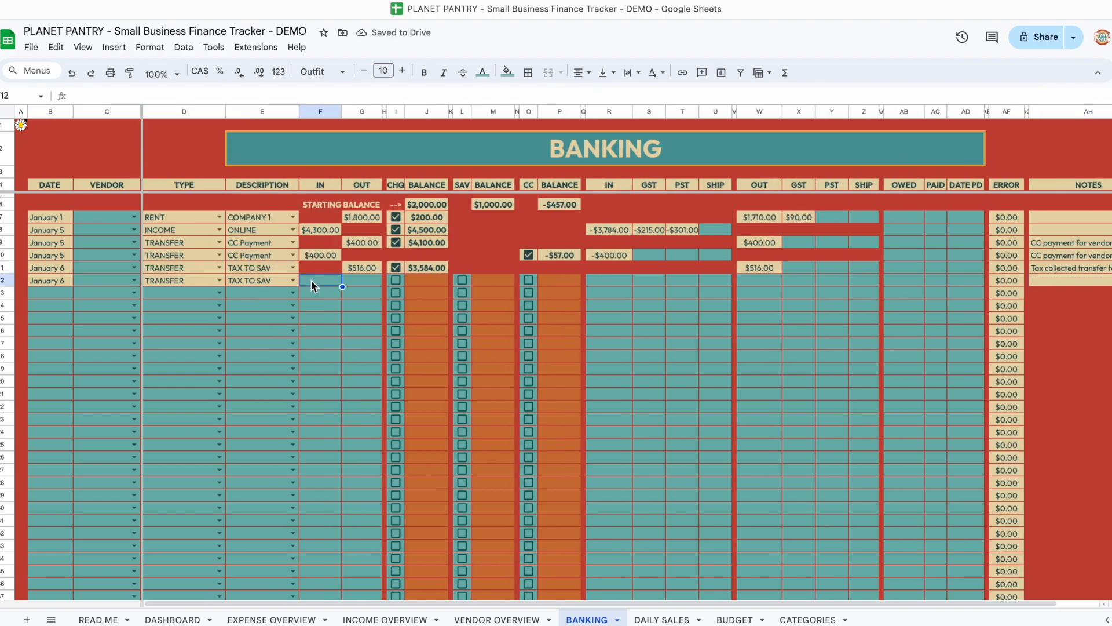
{"action": "type", "text": "516"}
{"action": "left_click", "coordinate": [461, 280]}
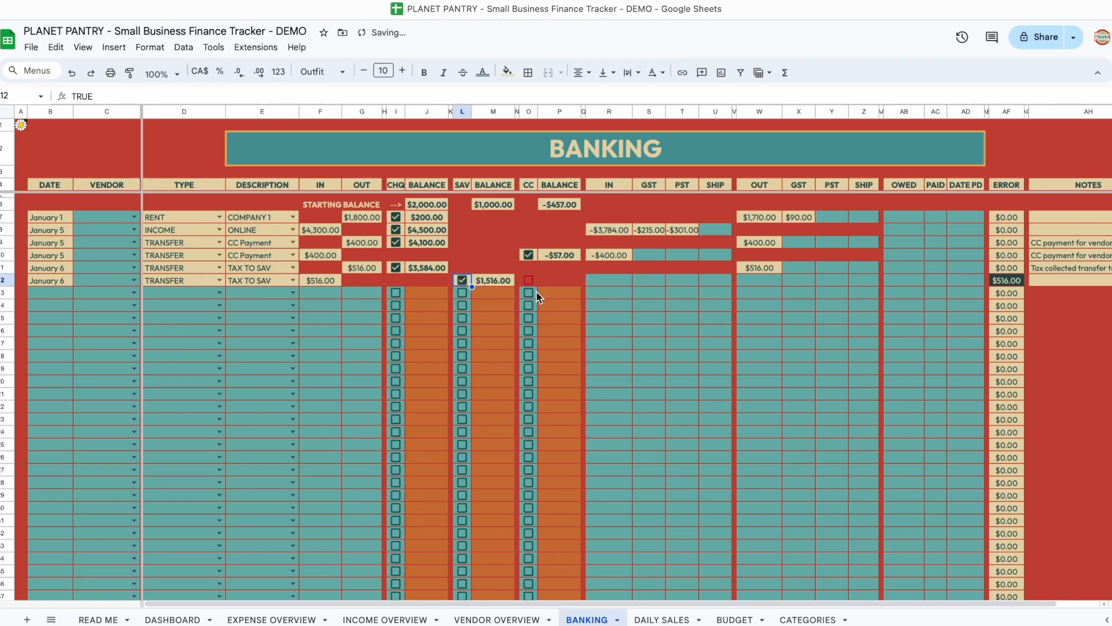
- Enter -516 in the second TAX TO SAV row's IN breakdown and give it the note "Tax collected transfer to Sav"
{"action": "left_click", "coordinate": [608, 280]}
{"action": "type", "text": "-51"}
{"action": "left_click", "coordinate": [926, 278]}
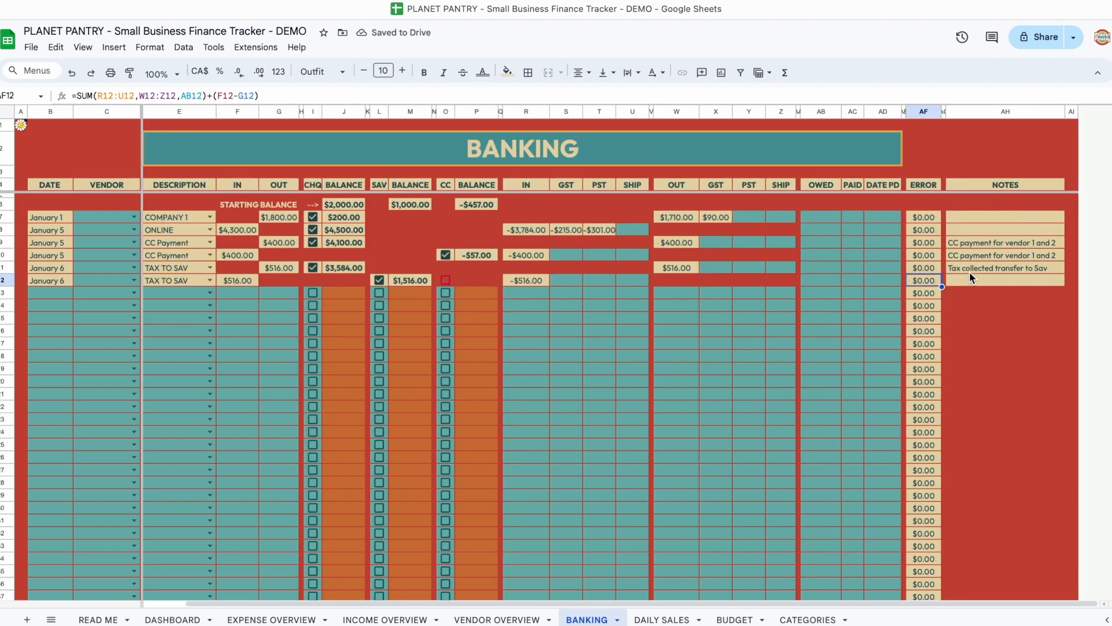
{"action": "left_click", "coordinate": [968, 293]}
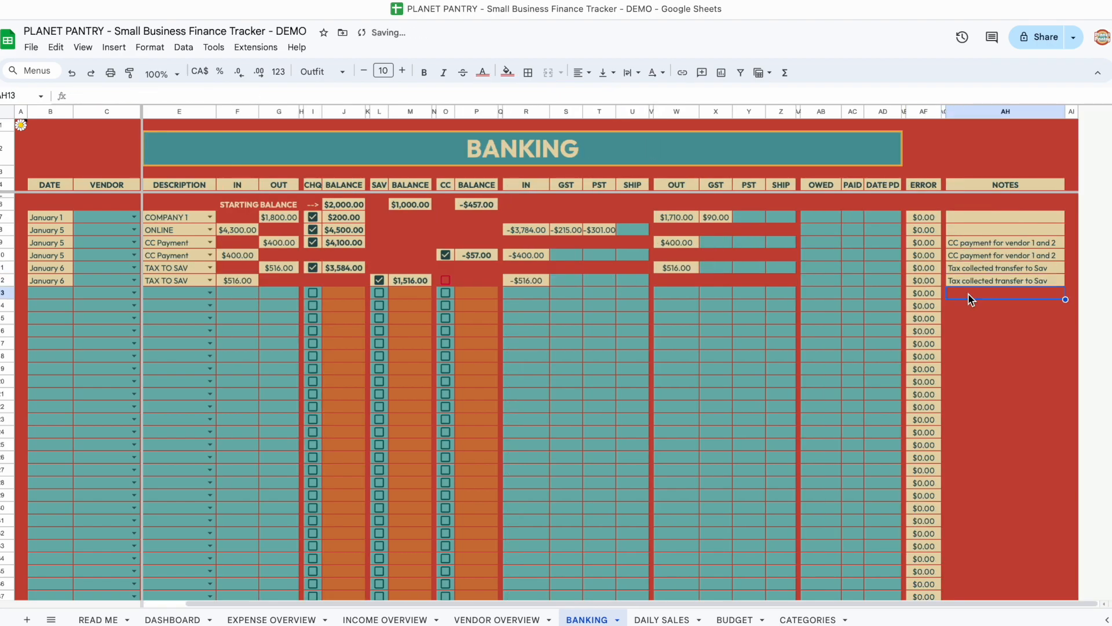
{"action": "scroll", "coordinate": [968, 293], "scroll_direction": "left", "scroll_amount": 1}
{"action": "scroll", "coordinate": [968, 293], "scroll_direction": "down", "scroll_amount": 1}
{"action": "scroll", "coordinate": [612, 270], "scroll_direction": "up", "scroll_amount": 1}
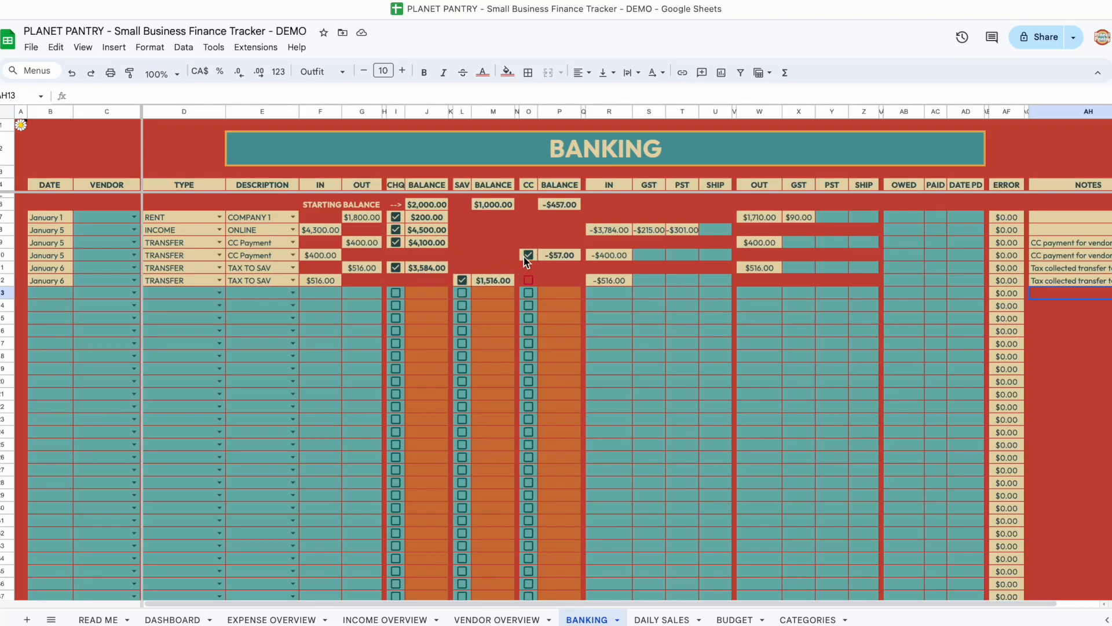
{"action": "left_click", "coordinate": [461, 281]}
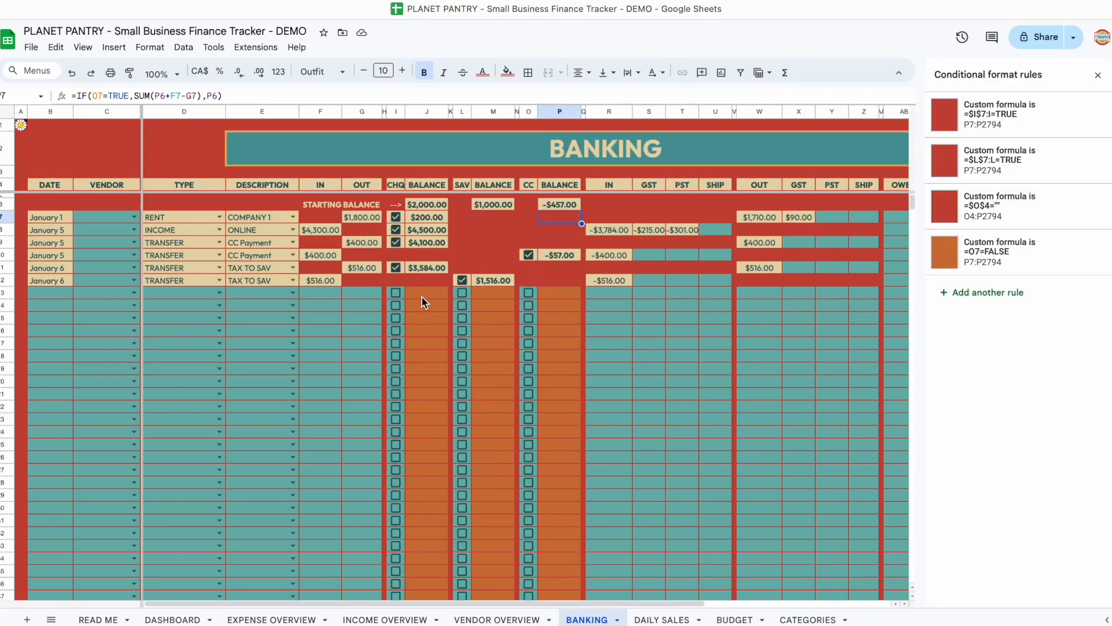
- Start a new transaction row dated January 15 with BIRCH BABE as the vendor
{"action": "left_click", "coordinate": [62, 294]}
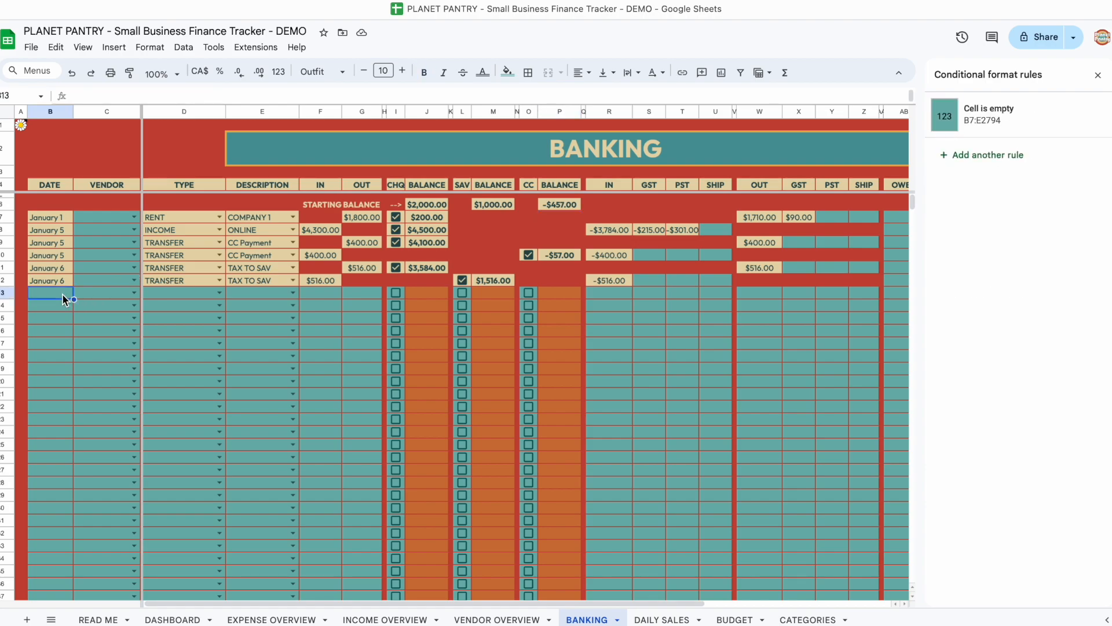
{"action": "type", "text": "jan 15"}
{"action": "key", "text": "Tab"}
{"action": "key", "text": "Tab"}
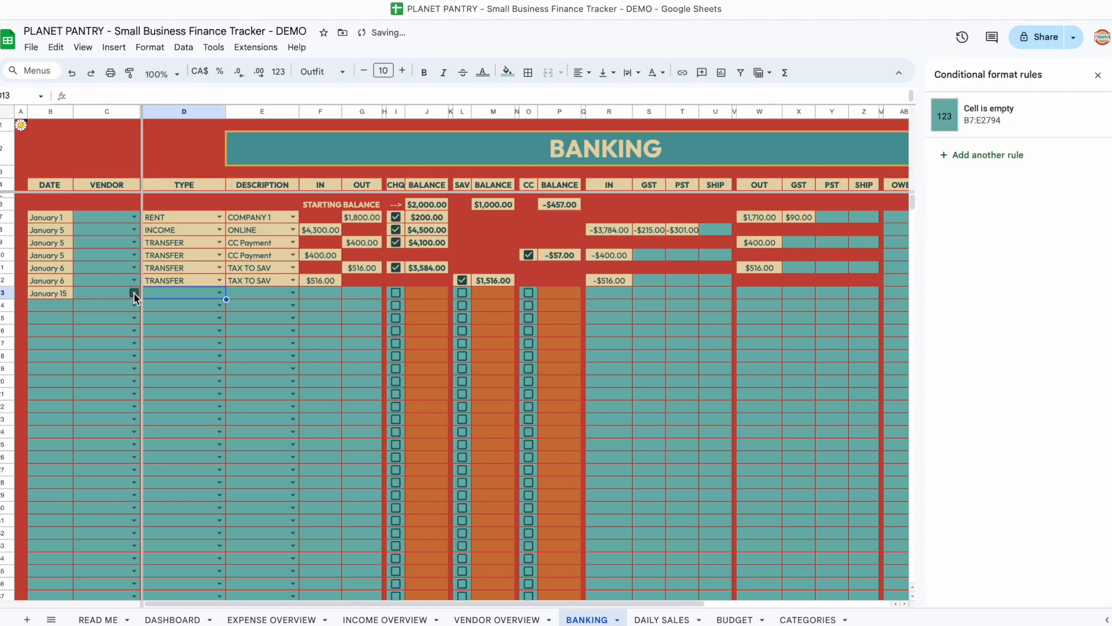
{"action": "left_click", "coordinate": [134, 293]}
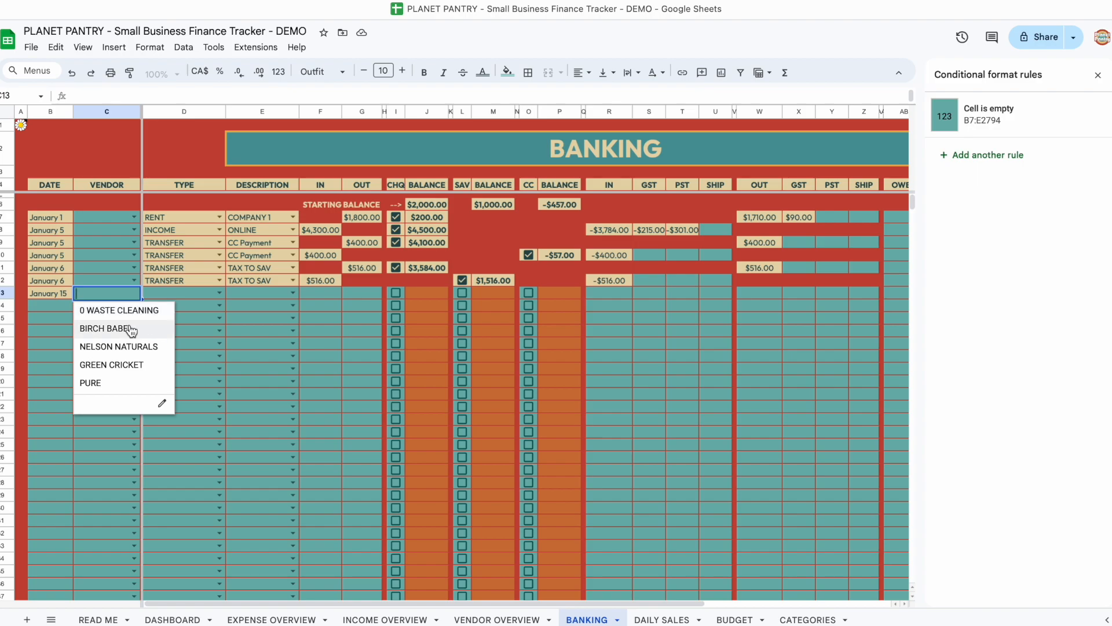
{"action": "left_click", "coordinate": [125, 329]}
- Set the BIRCH BABE row's type to INVENTORY and its description to WHOLESALE
{"action": "left_click", "coordinate": [219, 293]}
{"action": "scroll", "coordinate": [204, 341], "scroll_direction": "down", "scroll_amount": 1}
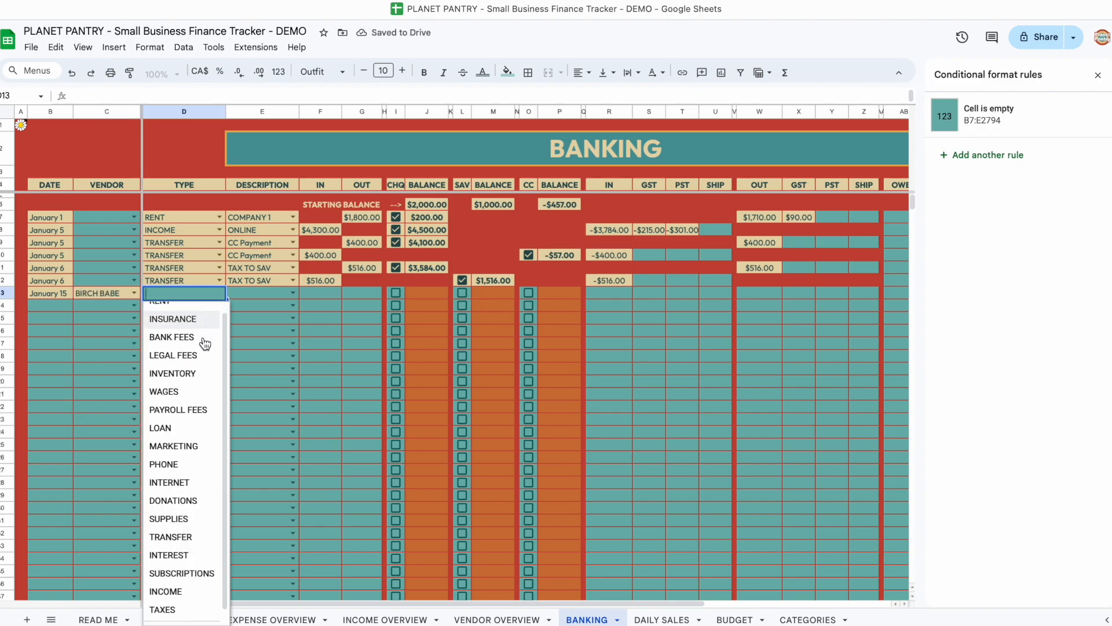
{"action": "left_click", "coordinate": [195, 368]}
{"action": "left_click", "coordinate": [293, 293]}
{"action": "scroll", "coordinate": [288, 358], "scroll_direction": "down", "scroll_amount": 2}
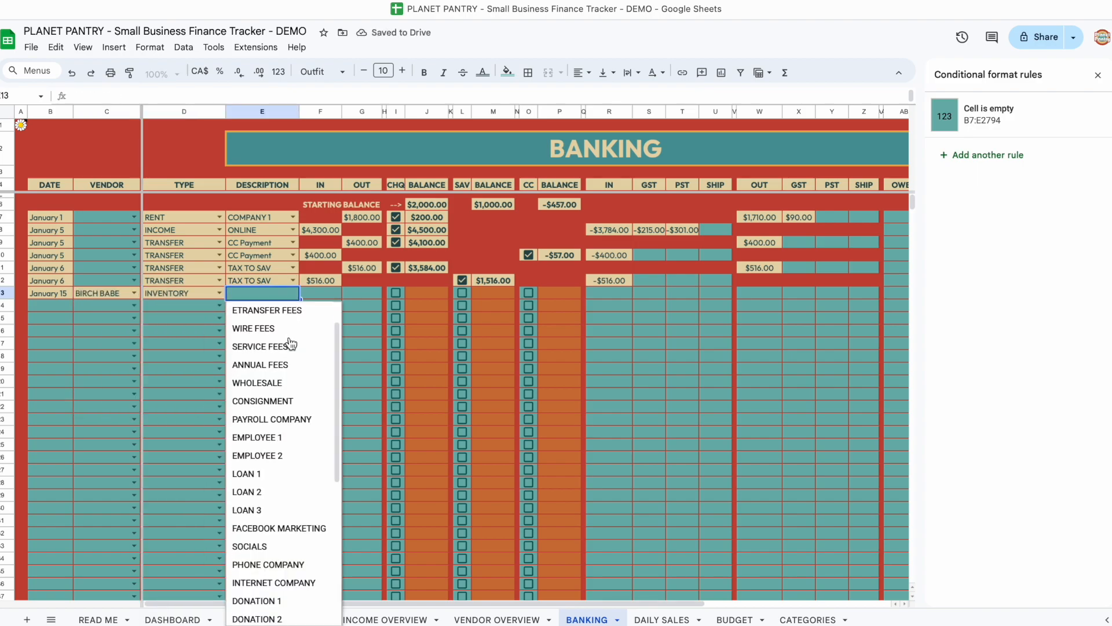
{"action": "left_click", "coordinate": [280, 376]}
- Enter an OUT amount of 654.97 for the BIRCH BABE purchase and assign it to the CC account
{"action": "left_click", "coordinate": [352, 295]}
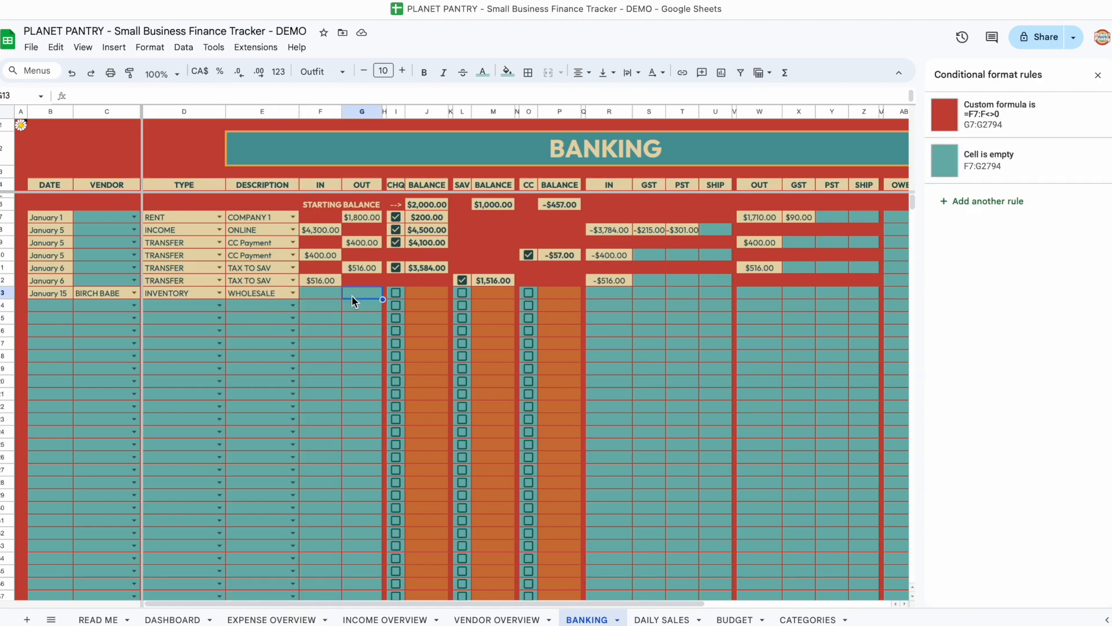
{"action": "key", "text": "Return"}
{"action": "type", "text": "65"}
{"action": "left_click", "coordinate": [419, 292]}
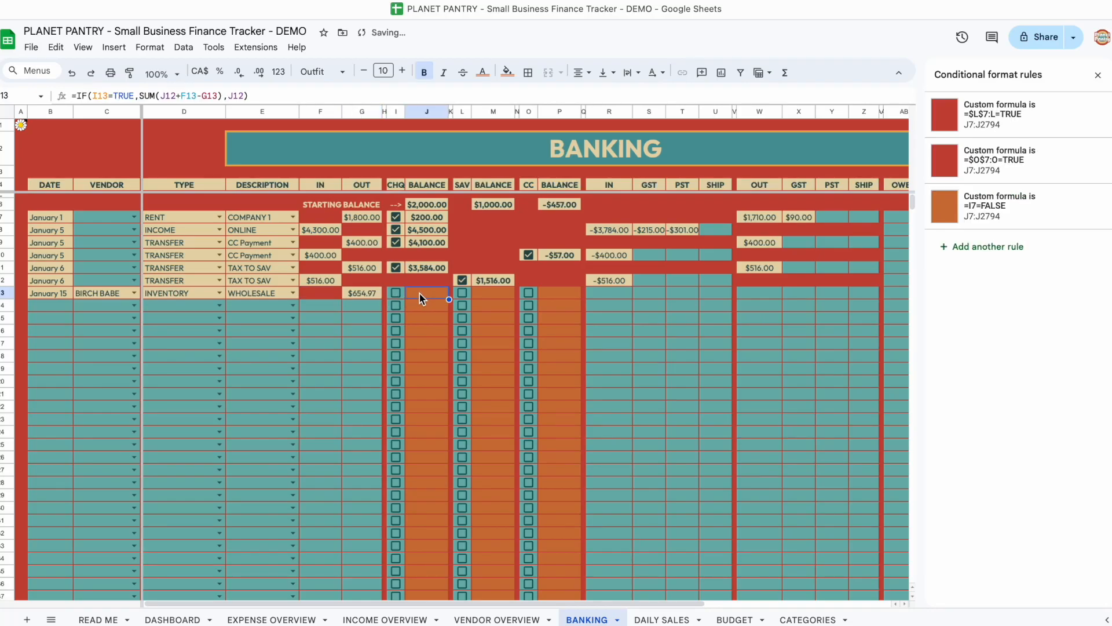
{"action": "left_click", "coordinate": [528, 293]}
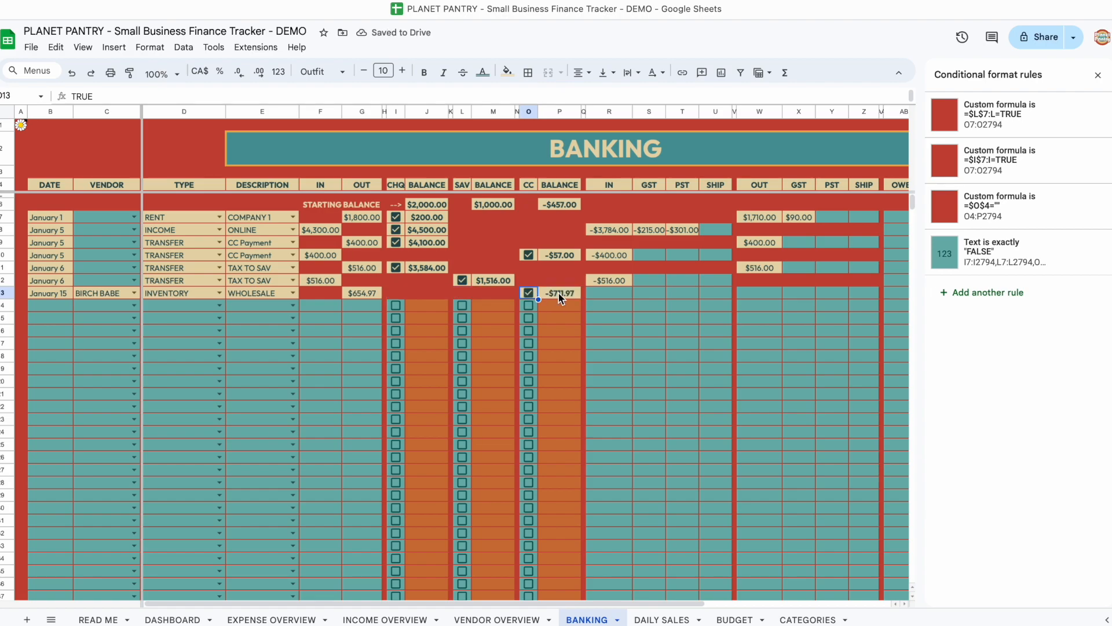
- Break down the BIRCH BABE purchase on the outgoing side as OUT 561.37, GST 32.75, PST 45.85 and SHIP 15
{"action": "scroll", "coordinate": [561, 297], "scroll_direction": "right", "scroll_amount": 5}
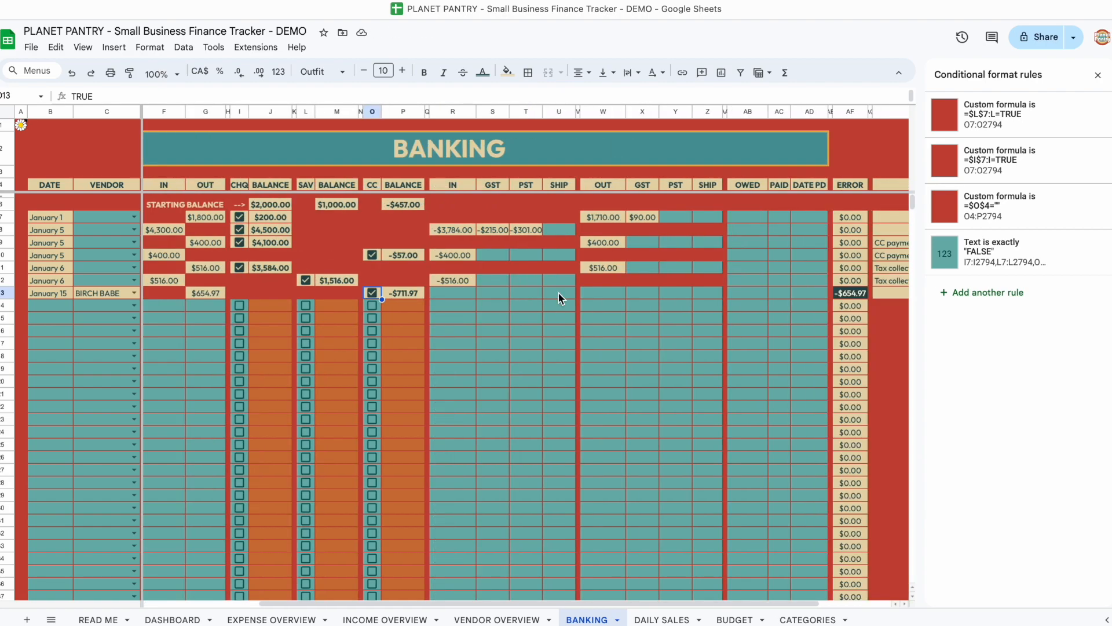
{"action": "left_click", "coordinate": [557, 293]}
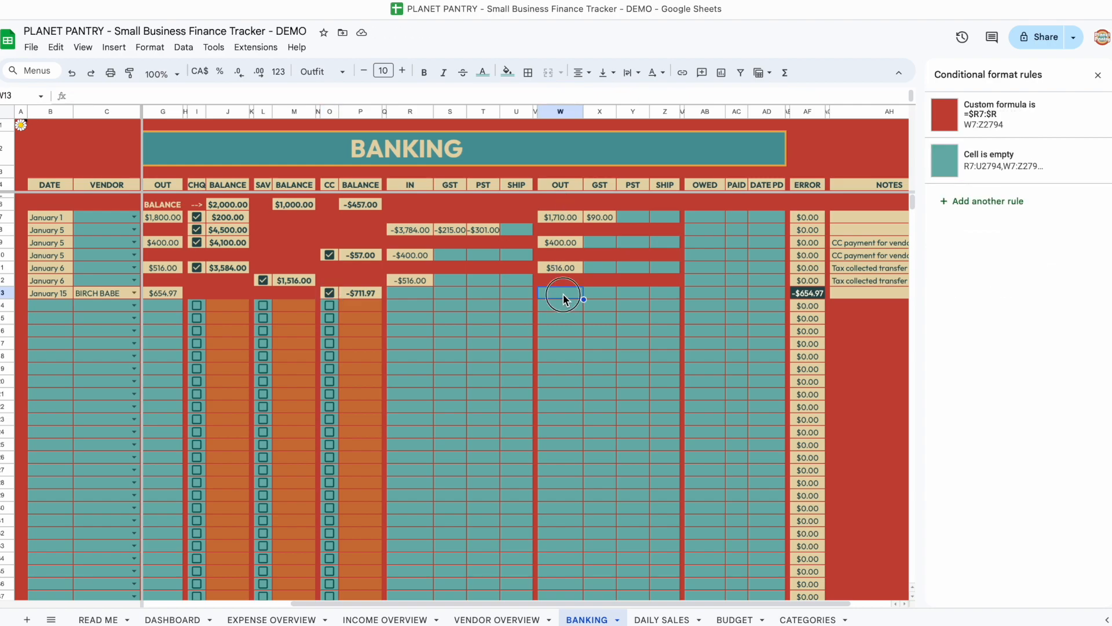
{"action": "type", "text": "561.37"}
{"action": "key", "text": "Tab"}
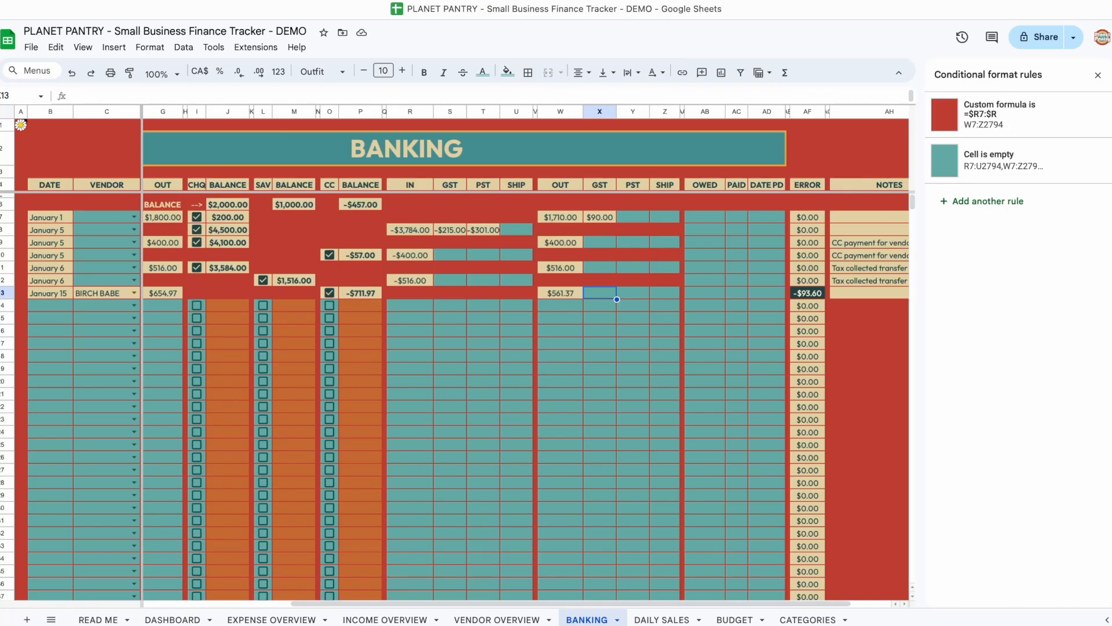
{"action": "type", "text": "32.75"}
{"action": "key", "text": "Tab"}
{"action": "type", "text": "45.85"}
{"action": "key", "text": "Tab"}
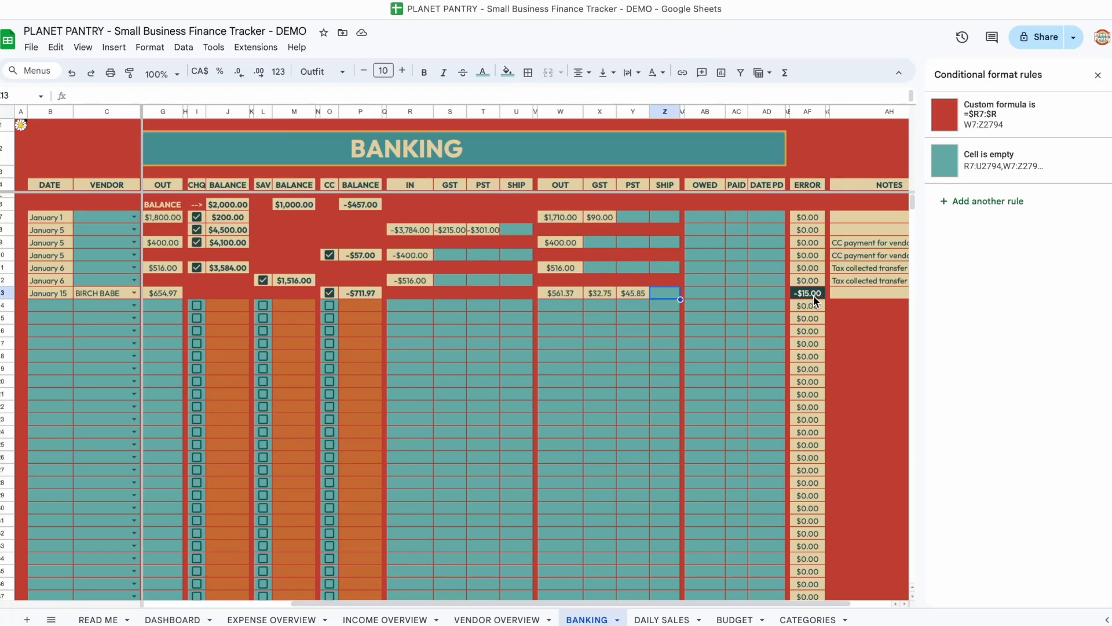
{"action": "type", "text": "15"}
{"action": "left_click", "coordinate": [688, 293]}
{"action": "left_click", "coordinate": [670, 293]}
- Add the note "INVOICE # 0001" to the BIRCH BABE purchase row
{"action": "scroll", "coordinate": [673, 293], "scroll_direction": "right", "scroll_amount": 1}
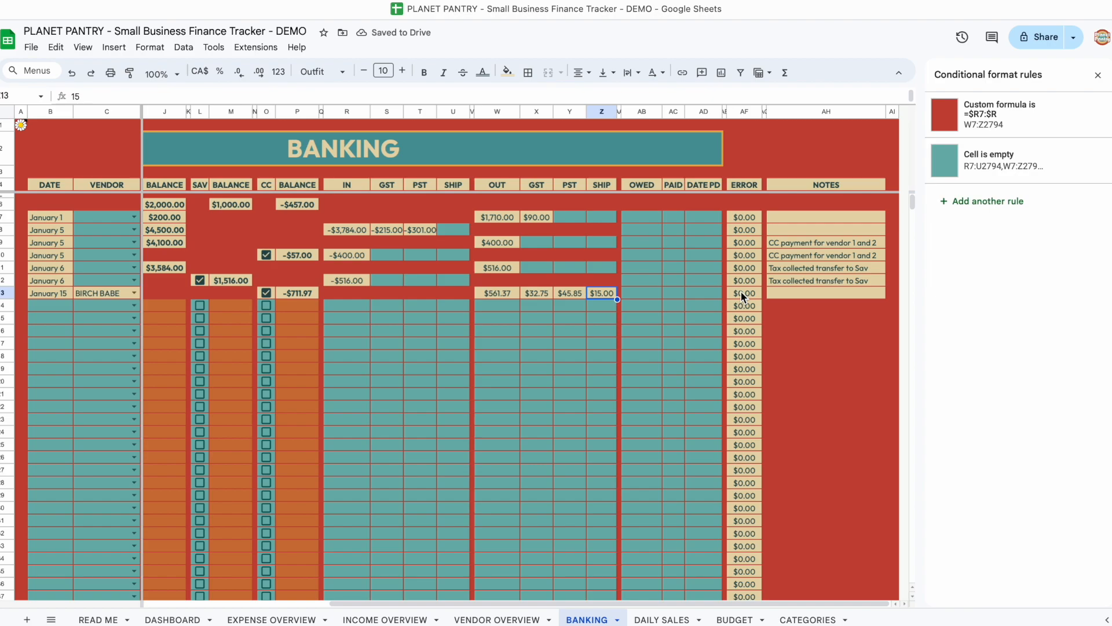
{"action": "left_click", "coordinate": [793, 295]}
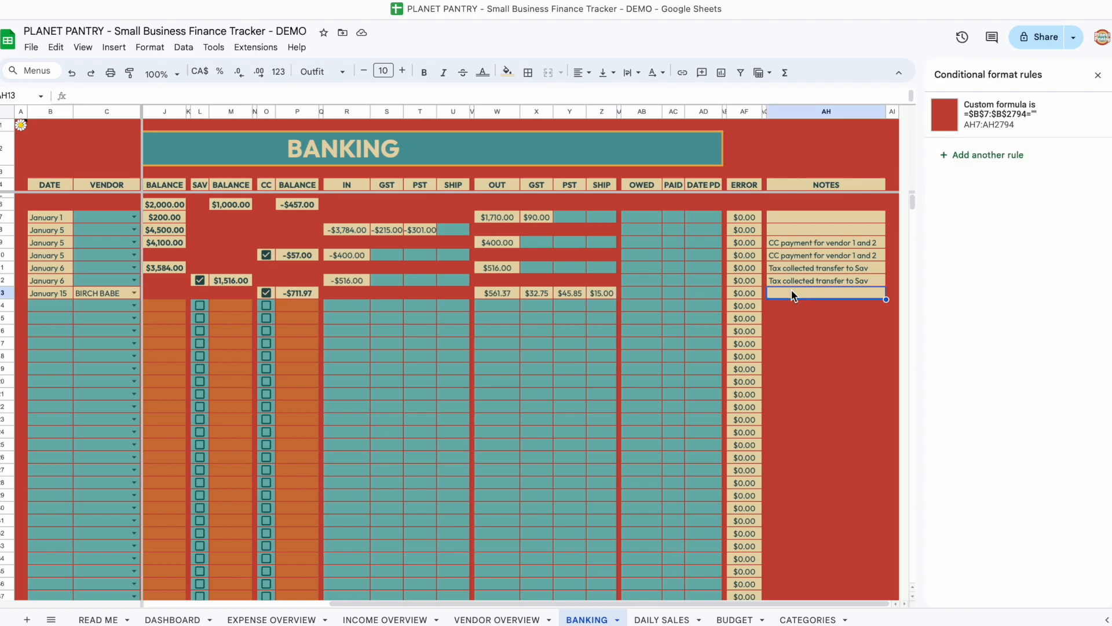
{"action": "type", "text": "INVOICE"}
{"action": "key", "text": "Return"}
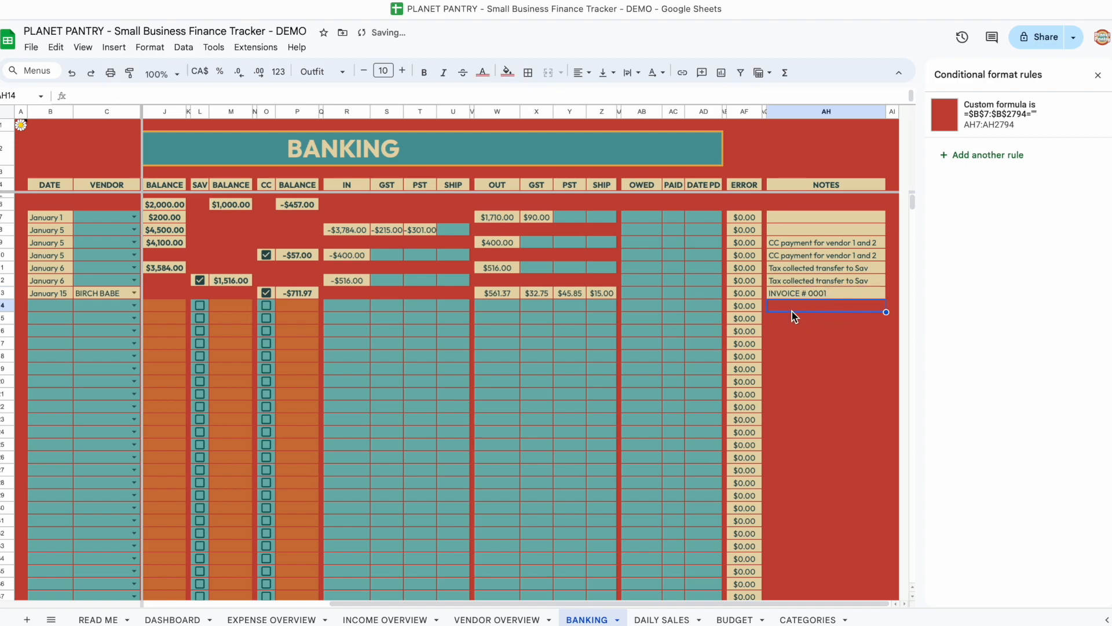
- Start a new row below the BIRCH BABE purchase dated January 24 with GREEN CRICKET as the vendor
{"action": "scroll", "coordinate": [501, 283], "scroll_direction": "left", "scroll_amount": 5}
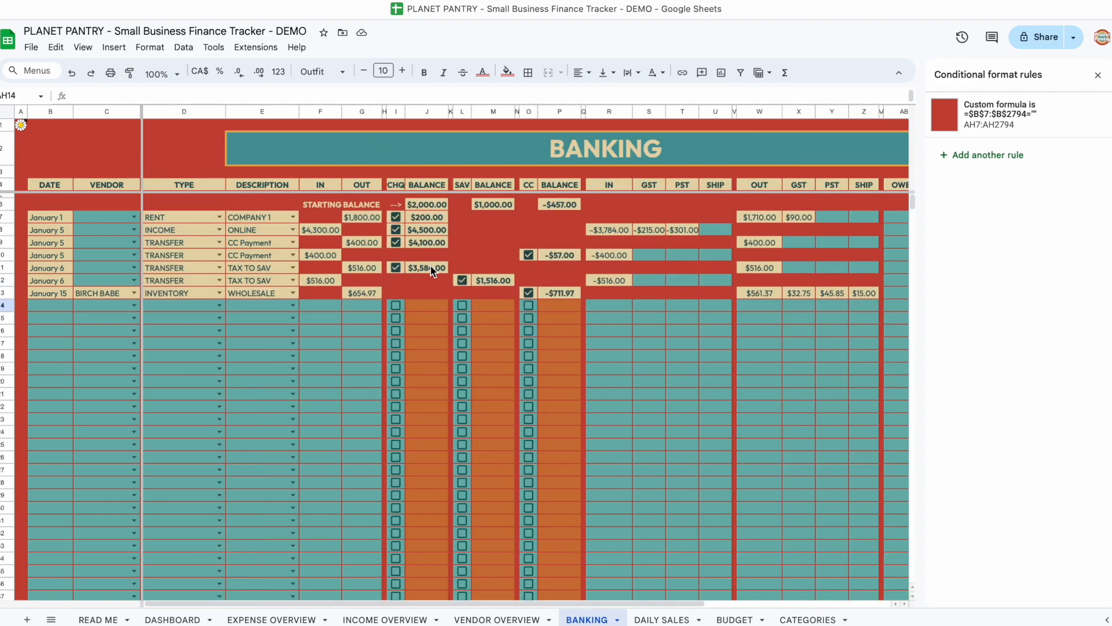
{"action": "scroll", "coordinate": [350, 318], "scroll_direction": "right", "scroll_amount": 5}
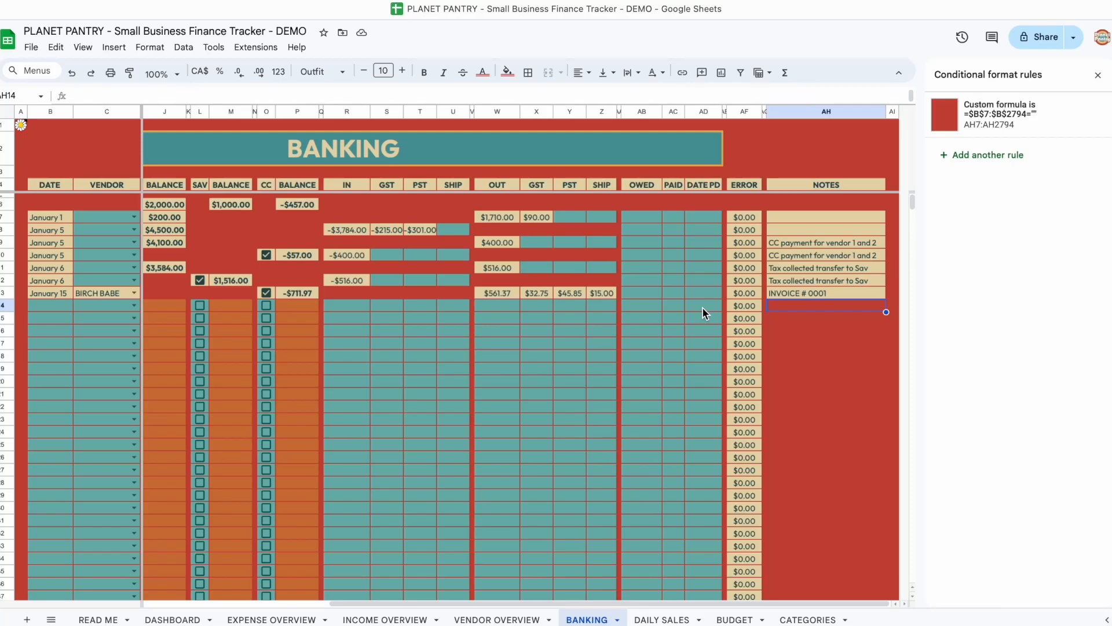
{"action": "scroll", "coordinate": [702, 307], "scroll_direction": "left", "scroll_amount": 5}
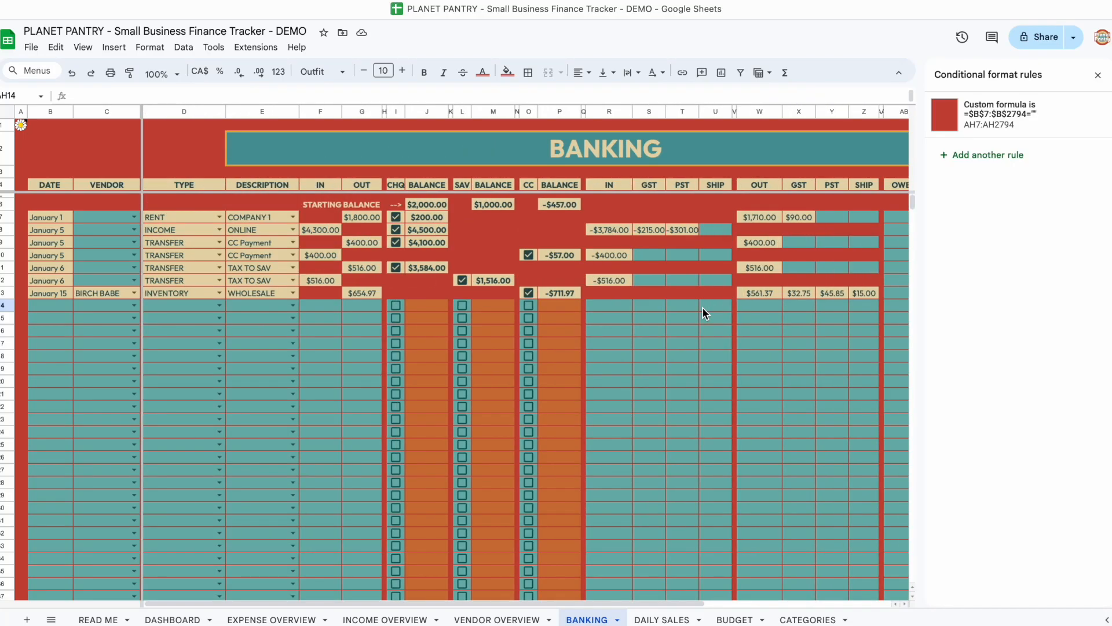
{"action": "left_click", "coordinate": [57, 307]}
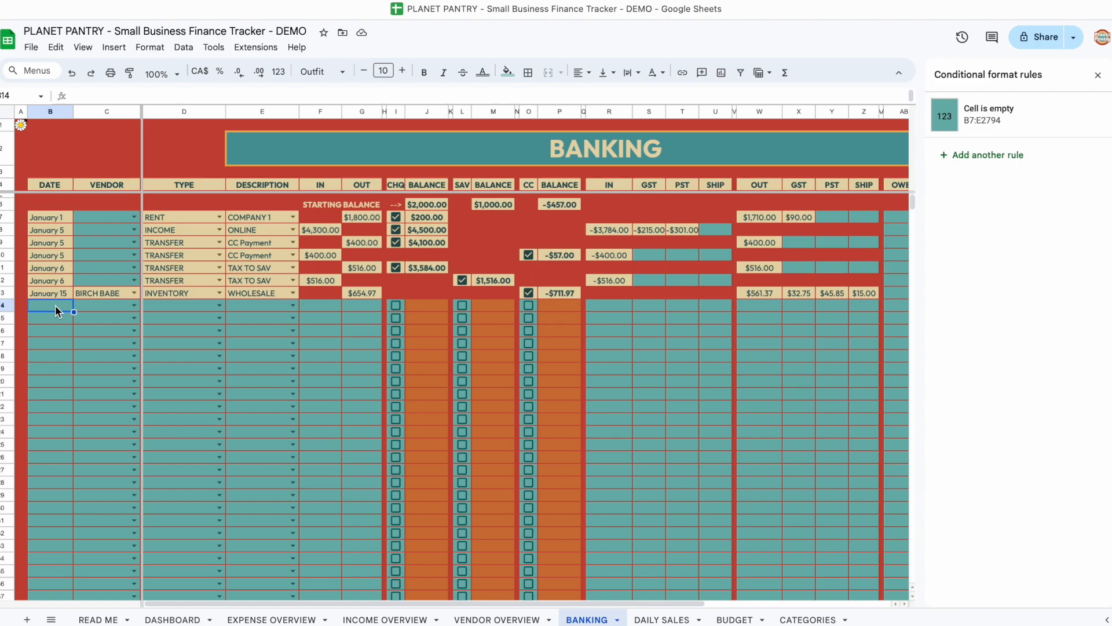
{"action": "type", "text": "January 24"}
{"action": "key", "text": "Tab"}
{"action": "key", "text": "Down"}
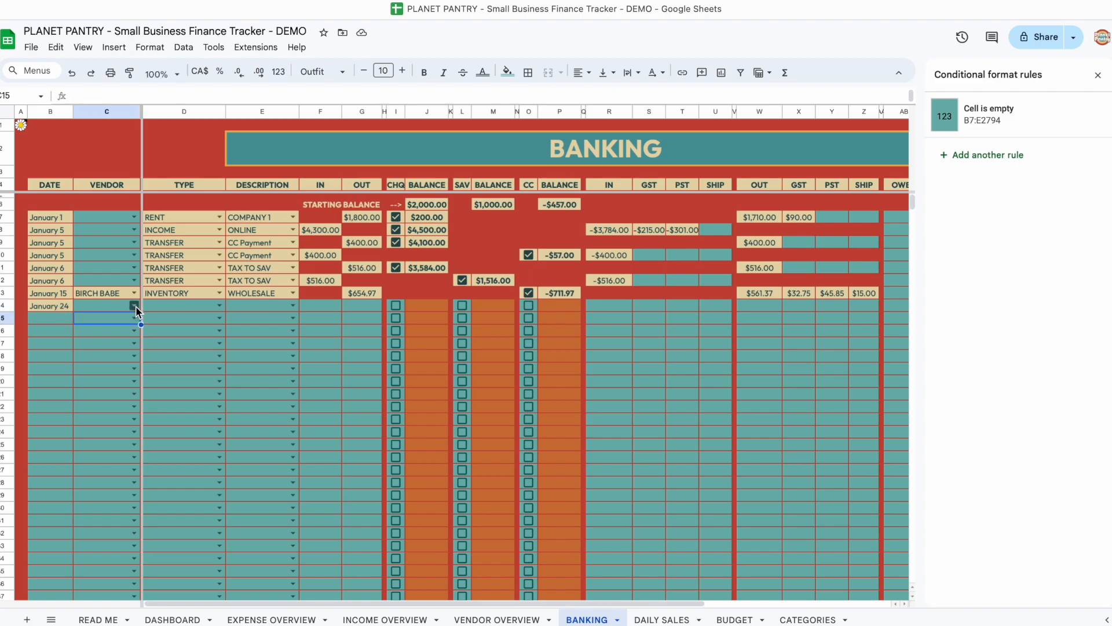
{"action": "left_click", "coordinate": [135, 306]}
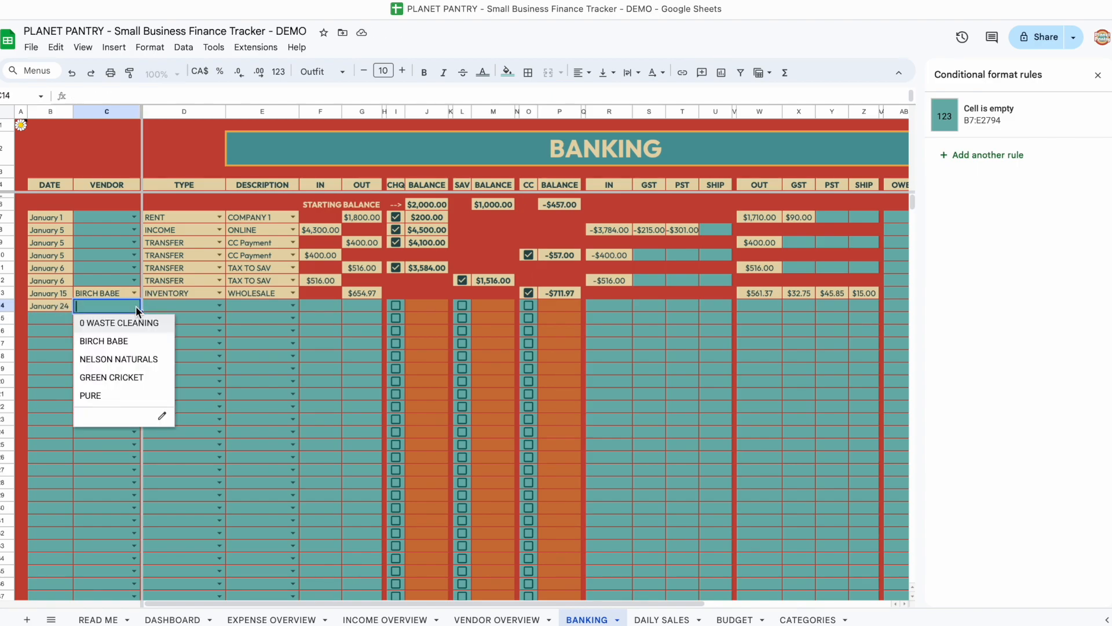
{"action": "left_click", "coordinate": [132, 377]}
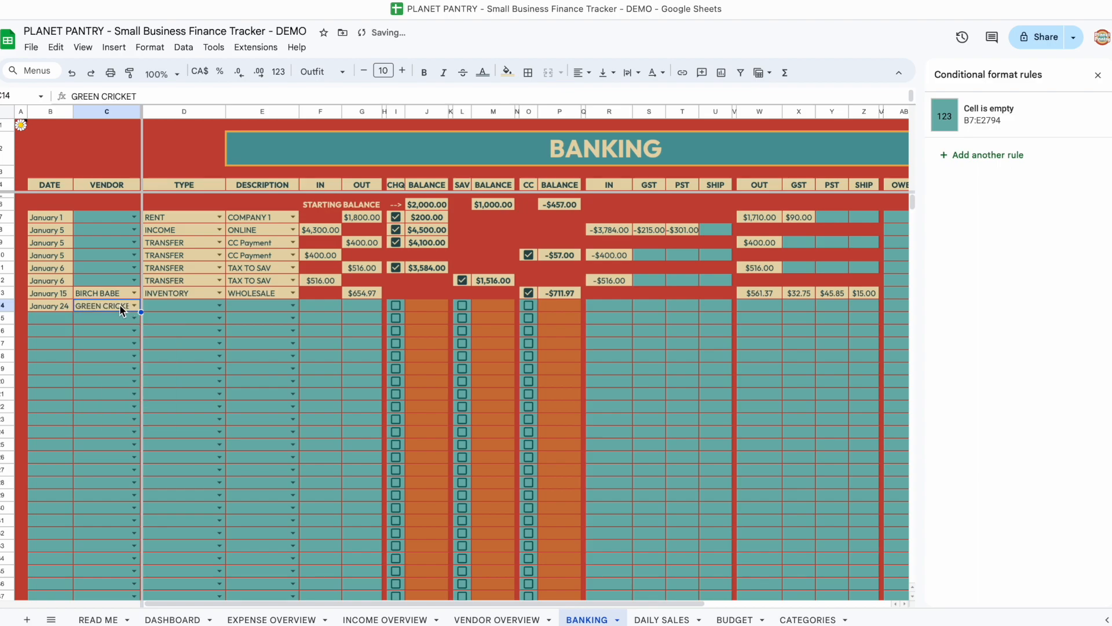
- Set the GREEN CRICKET row's type to INVENTORY and its description to WHOLESALE
{"action": "left_click", "coordinate": [219, 306]}
{"action": "left_click", "coordinate": [186, 398]}
{"action": "left_click", "coordinate": [294, 302]}
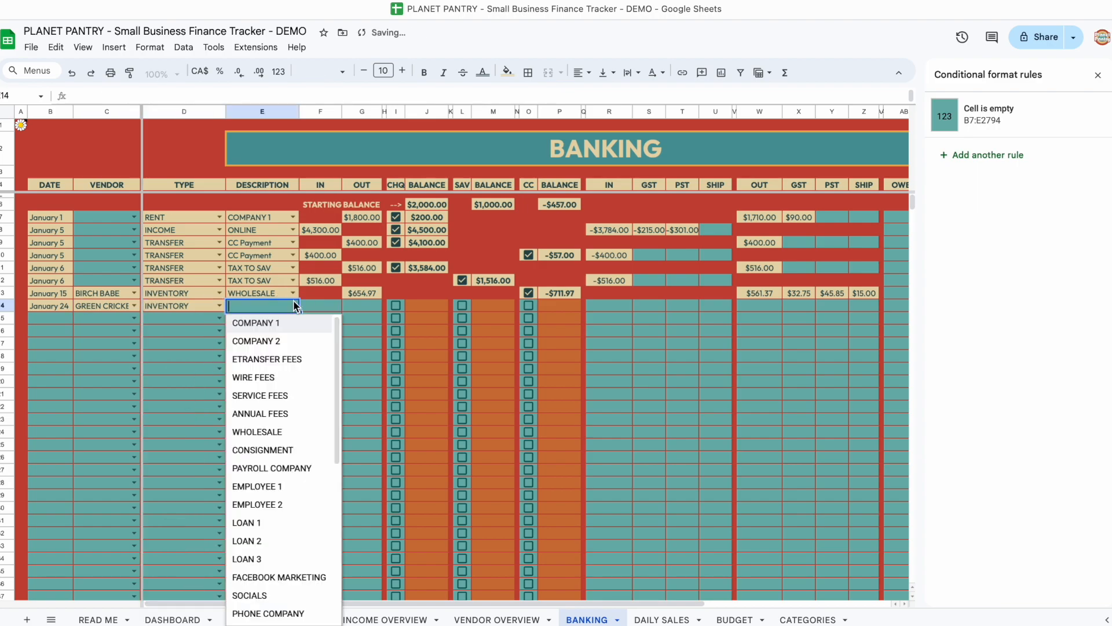
{"action": "left_click", "coordinate": [257, 431]}
{"action": "left_click", "coordinate": [319, 307]}
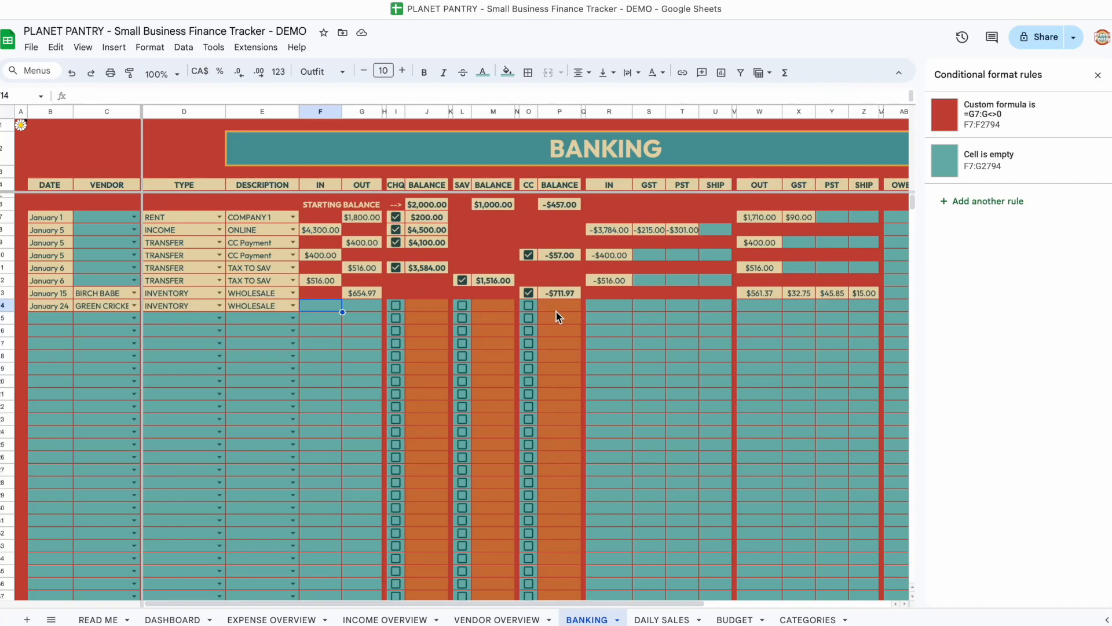
- Break down the GREEN CRICKET purchase on the outgoing side as OUT 61.60, GST 3.50, PST 4.90 and SHIP 35.00
{"action": "scroll", "coordinate": [564, 307], "scroll_direction": "right", "scroll_amount": 6}
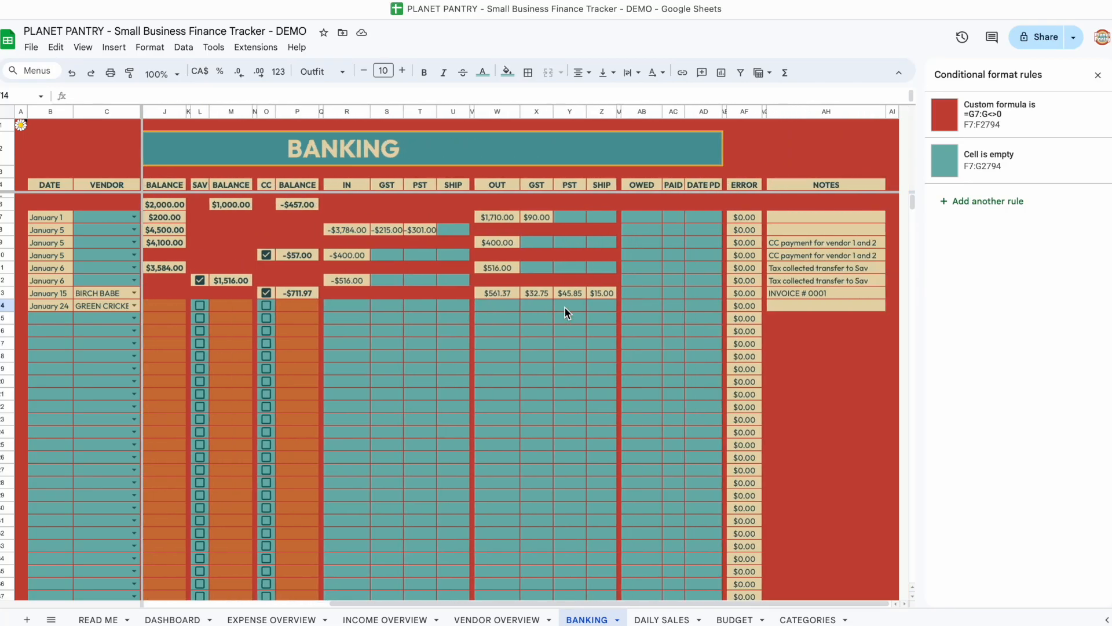
{"action": "left_click", "coordinate": [504, 312]}
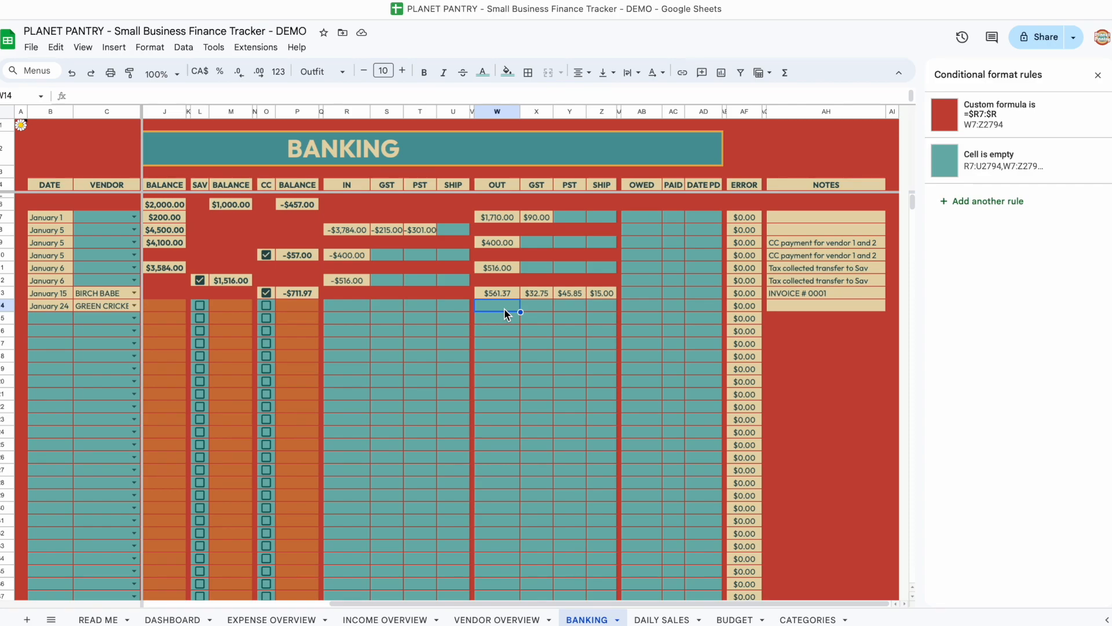
{"action": "type", "text": "61.60"}
{"action": "key", "text": "Tab"}
{"action": "type", "text": "3.50"}
{"action": "key", "text": "Tab"}
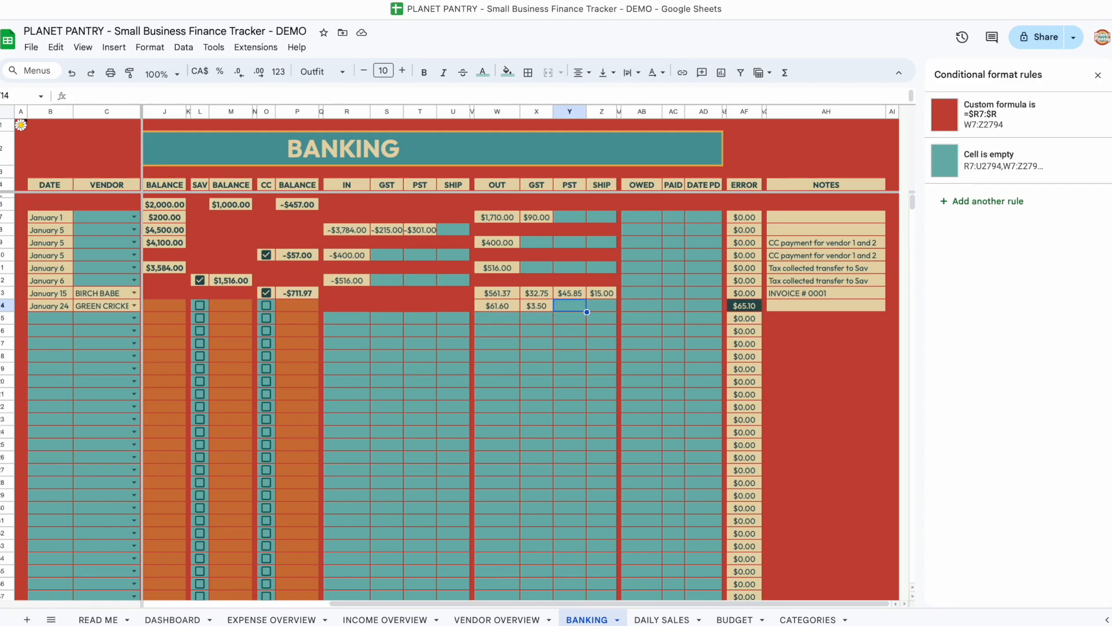
{"action": "type", "text": "4.90"}
{"action": "key", "text": "Tab"}
{"action": "type", "text": "35.00"}
{"action": "key", "text": "Return"}
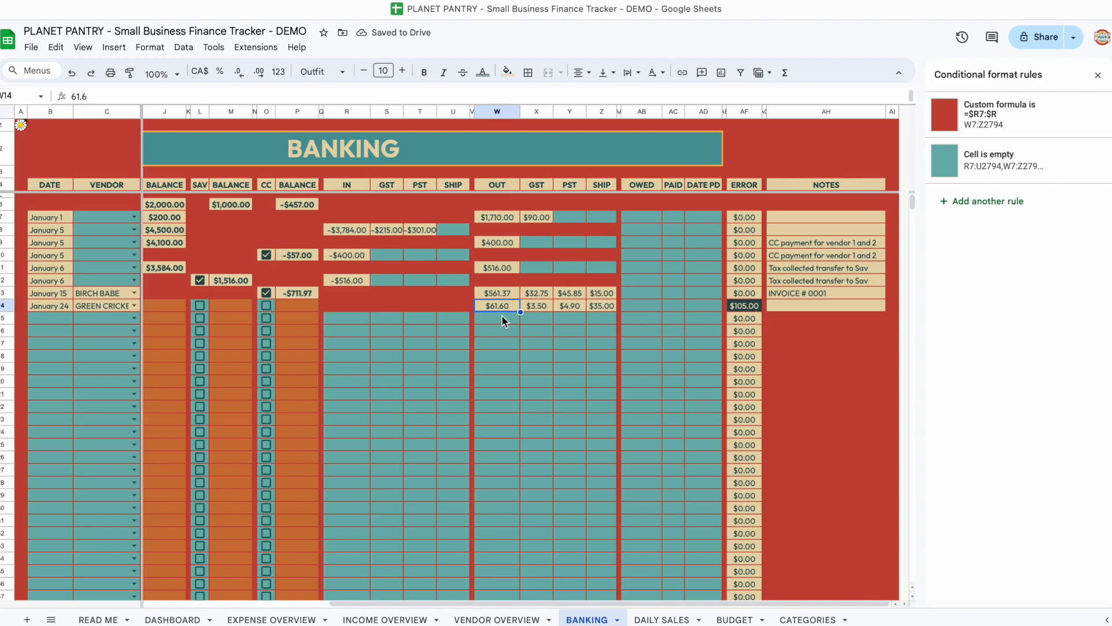
- Sum the GREEN CRICKET breakdown amounts and enter -105 as the amount owed for that purchase
{"action": "left_click", "coordinate": [611, 304], "text": "shift"}
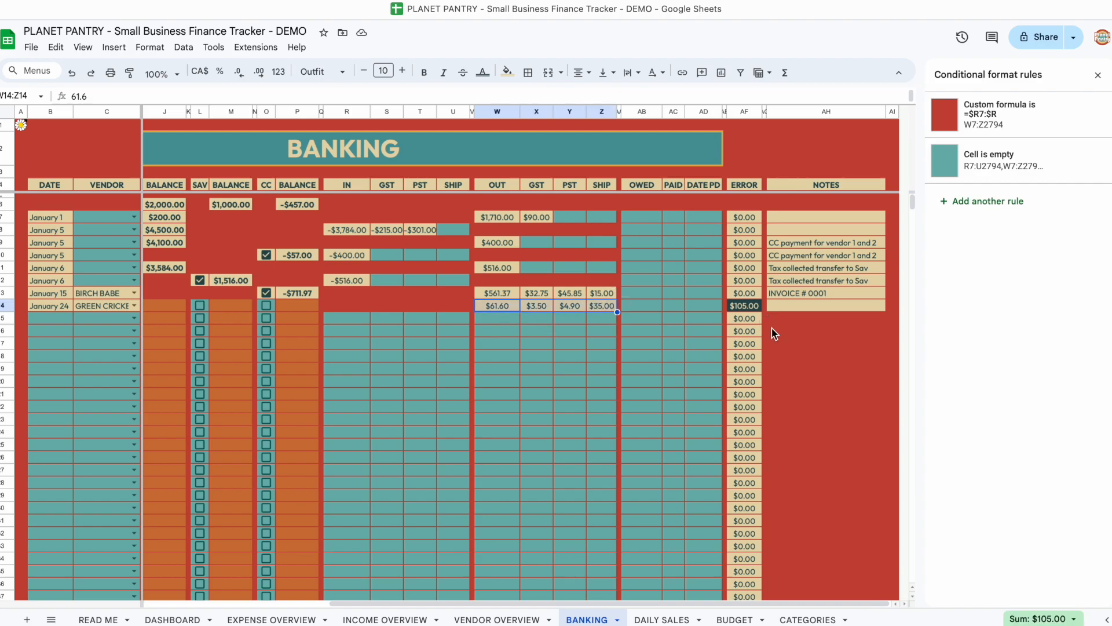
{"action": "left_click", "coordinate": [644, 305]}
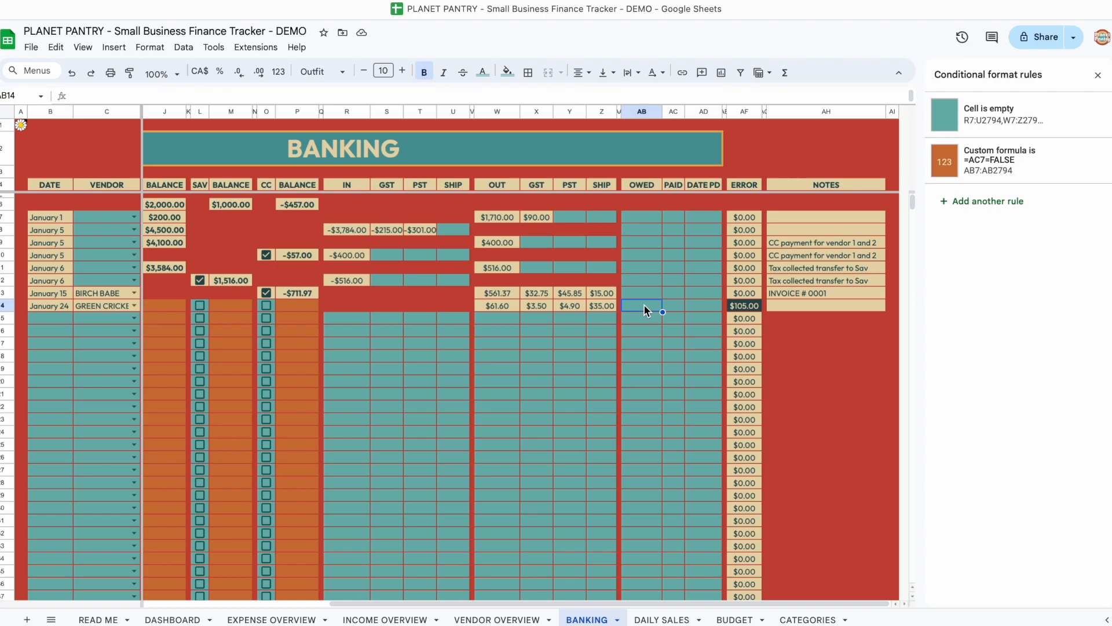
{"action": "type", "text": "-105"}
{"action": "key", "text": "Return"}
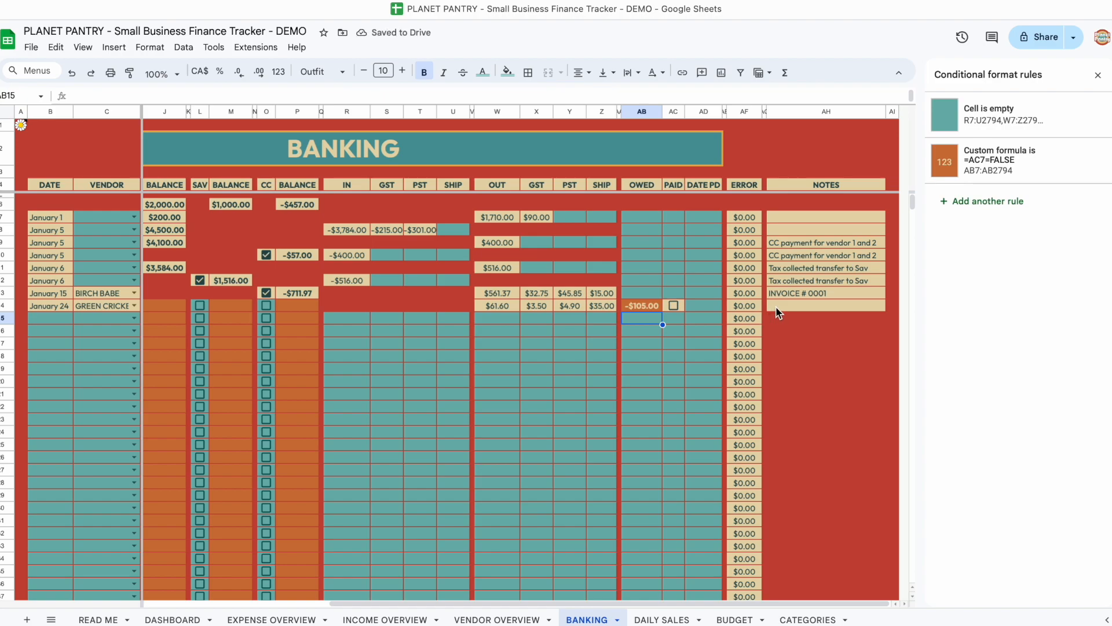
- Add the note "Paid on my cc" to the GREEN CRICKET purchase row
{"action": "left_click", "coordinate": [795, 301]}
{"action": "type", "text": "Paid on my cc"}
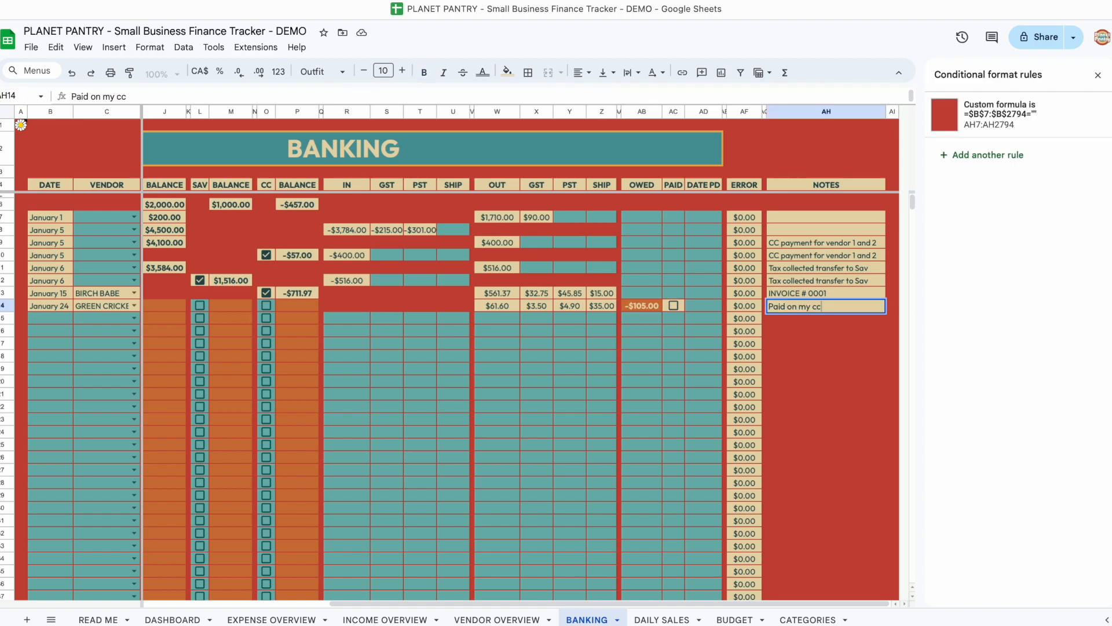
{"action": "key", "text": "Return"}
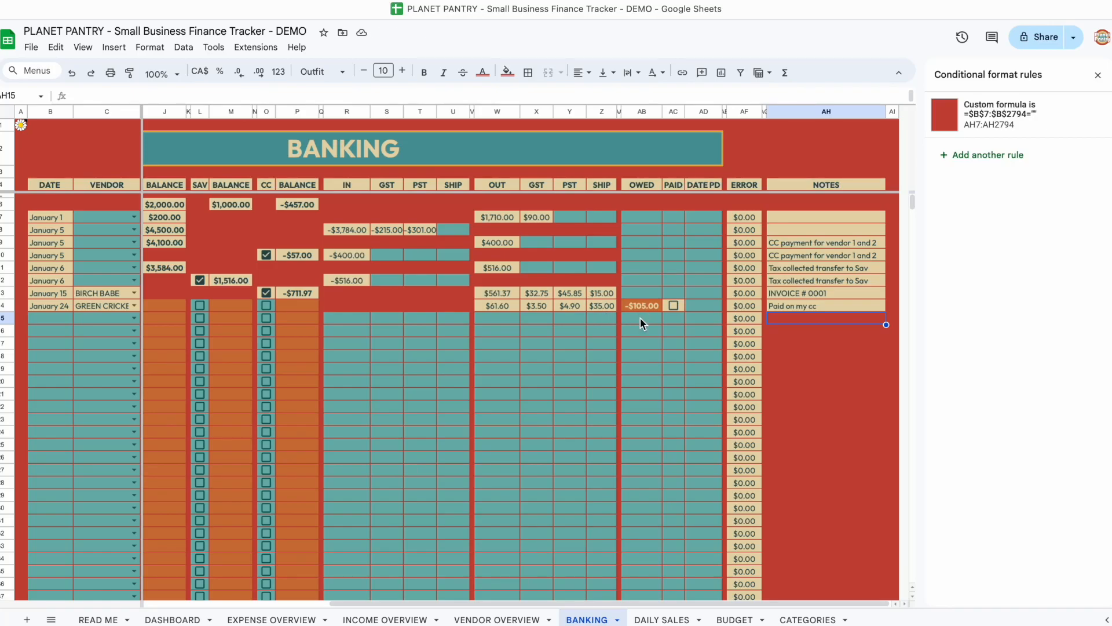
- Start a row dated January 28 with type TRANSFER and description REIMBURSE SELF
{"action": "scroll", "coordinate": [639, 317], "scroll_direction": "left", "scroll_amount": 10}
{"action": "left_click", "coordinate": [51, 314]}
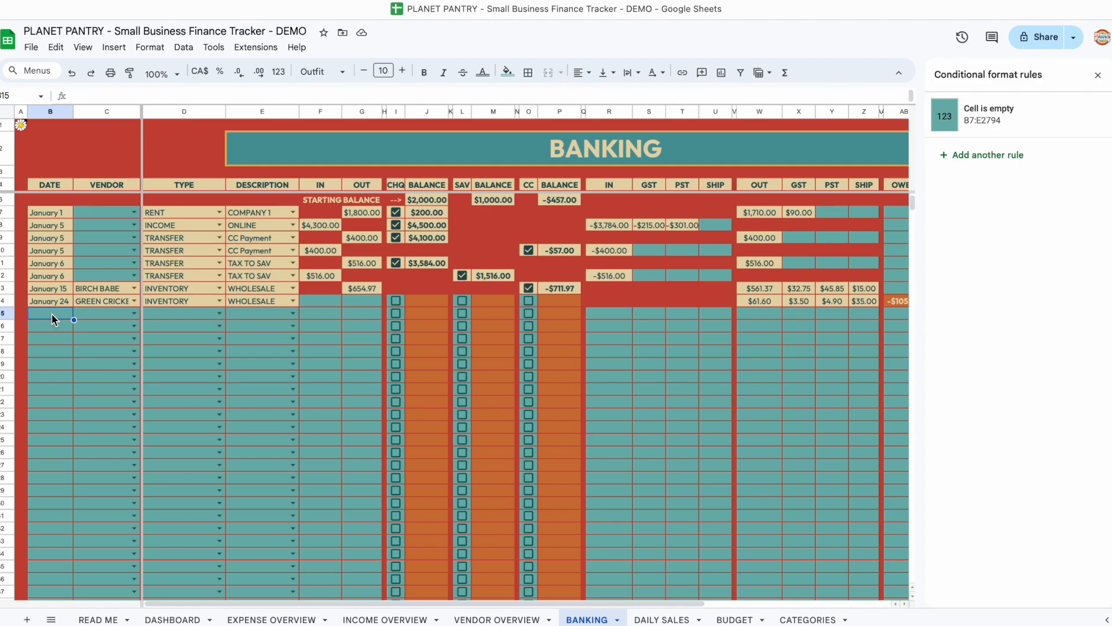
{"action": "type", "text": "jan"}
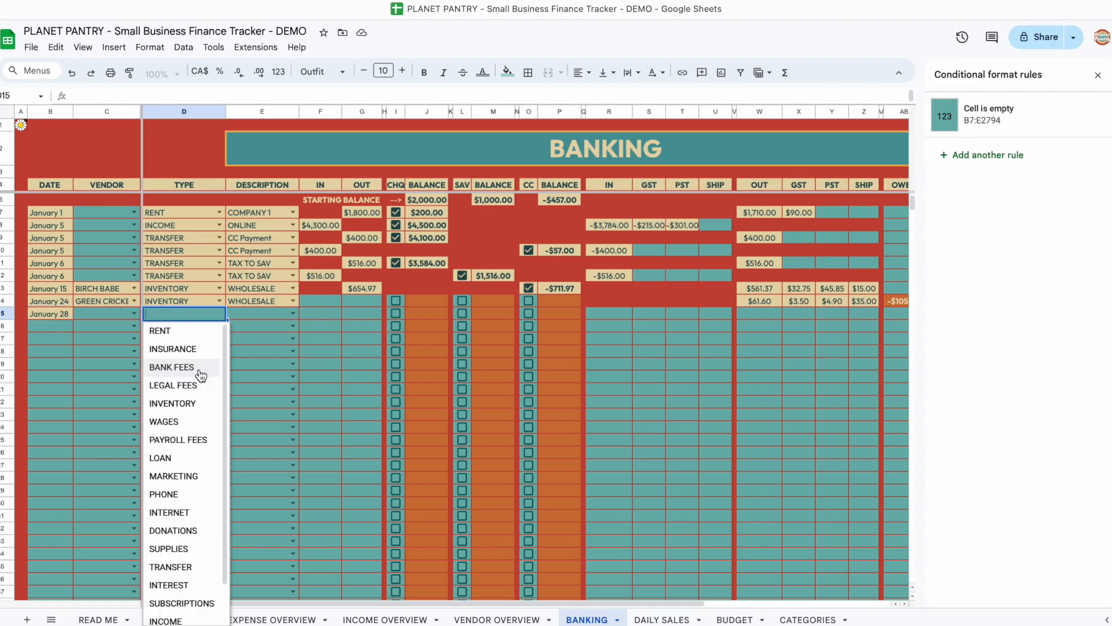
{"action": "scroll", "coordinate": [201, 376], "scroll_direction": "down", "scroll_amount": 3}
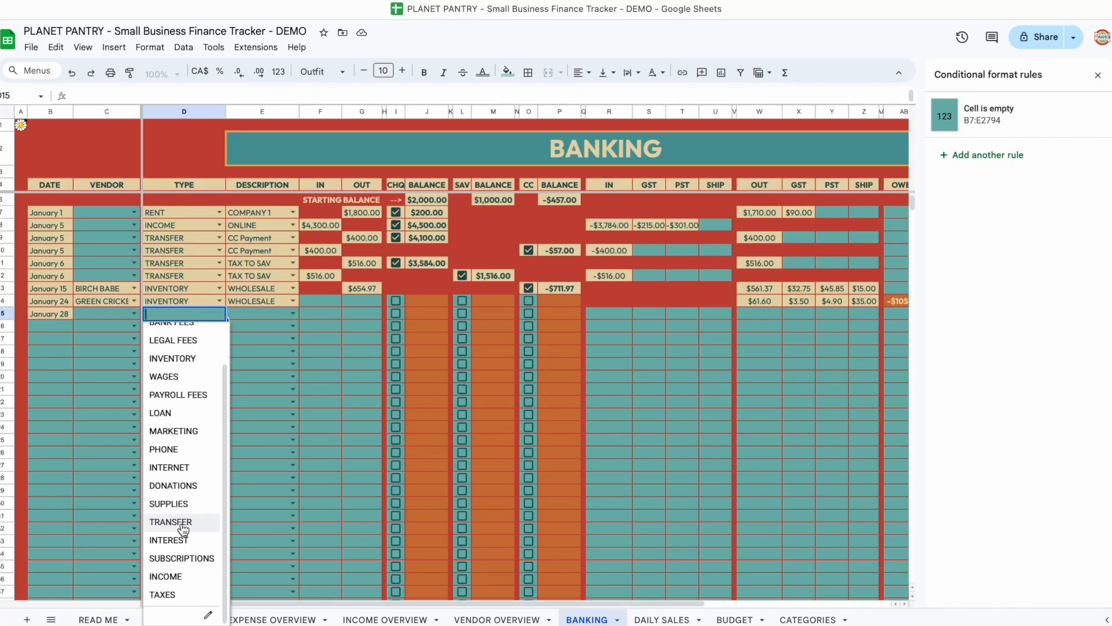
{"action": "left_click", "coordinate": [182, 523]}
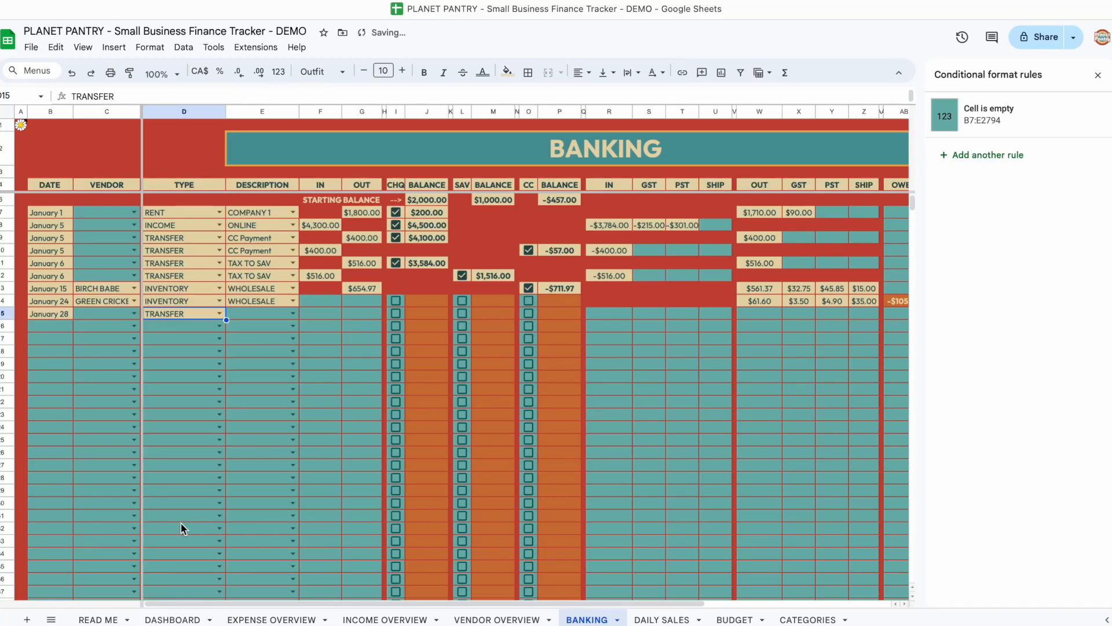
{"action": "left_click", "coordinate": [294, 314]}
{"action": "left_click", "coordinate": [281, 513]}
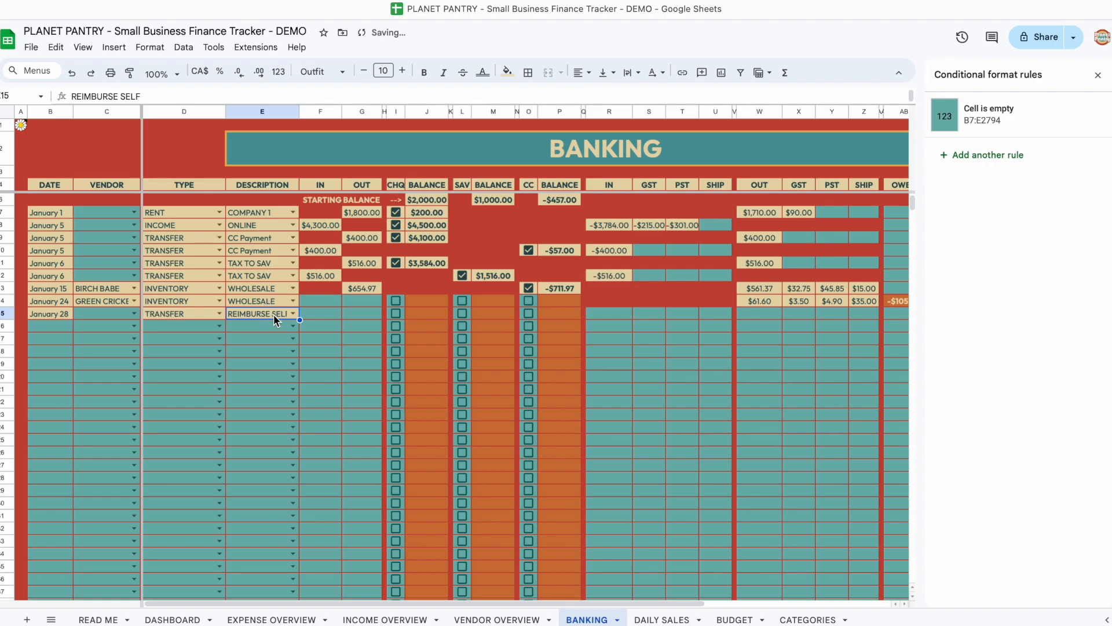
- Enter an OUT amount of 105 for the January 28 reimbursement and assign it to the CHQ account
{"action": "key", "text": "Tab"}
{"action": "key", "text": "Tab"}
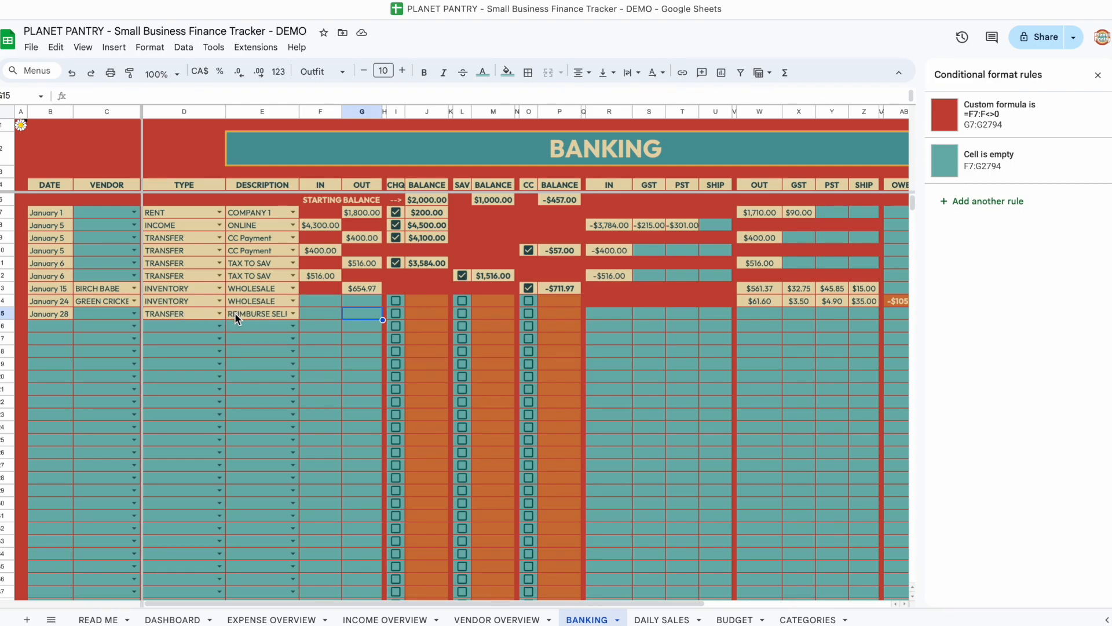
{"action": "left_click", "coordinate": [194, 318]}
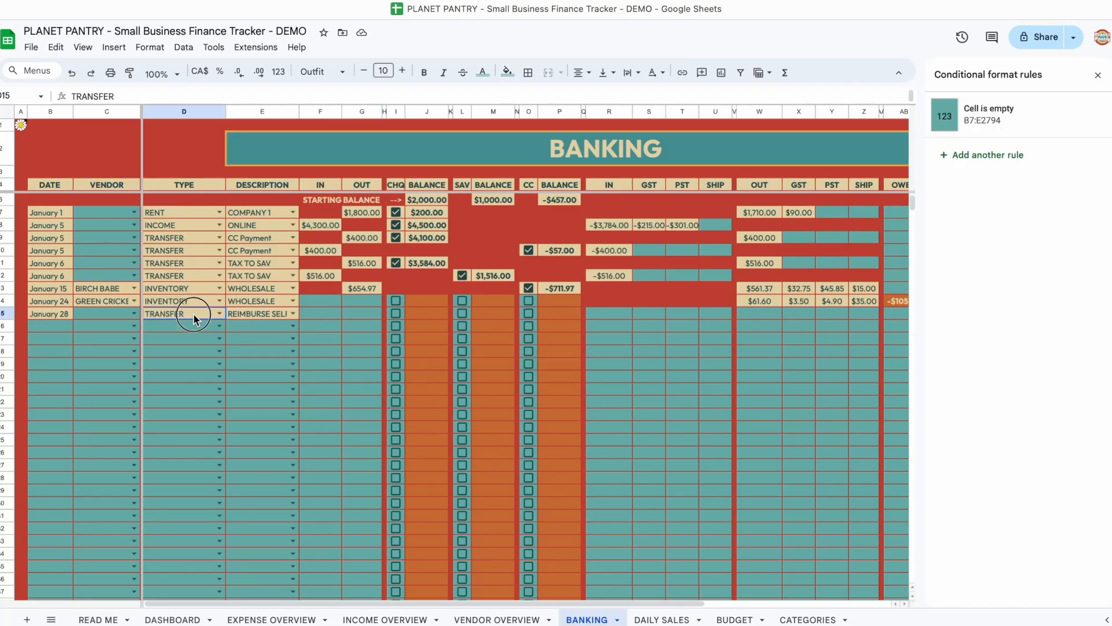
{"action": "left_click", "coordinate": [261, 315]}
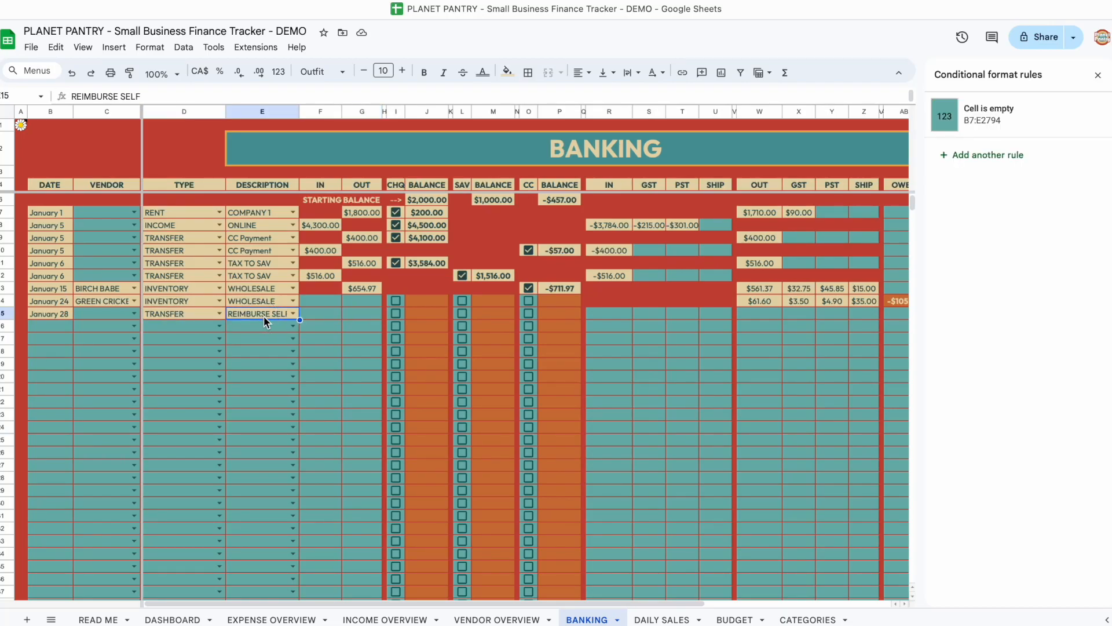
{"action": "left_click", "coordinate": [380, 315]}
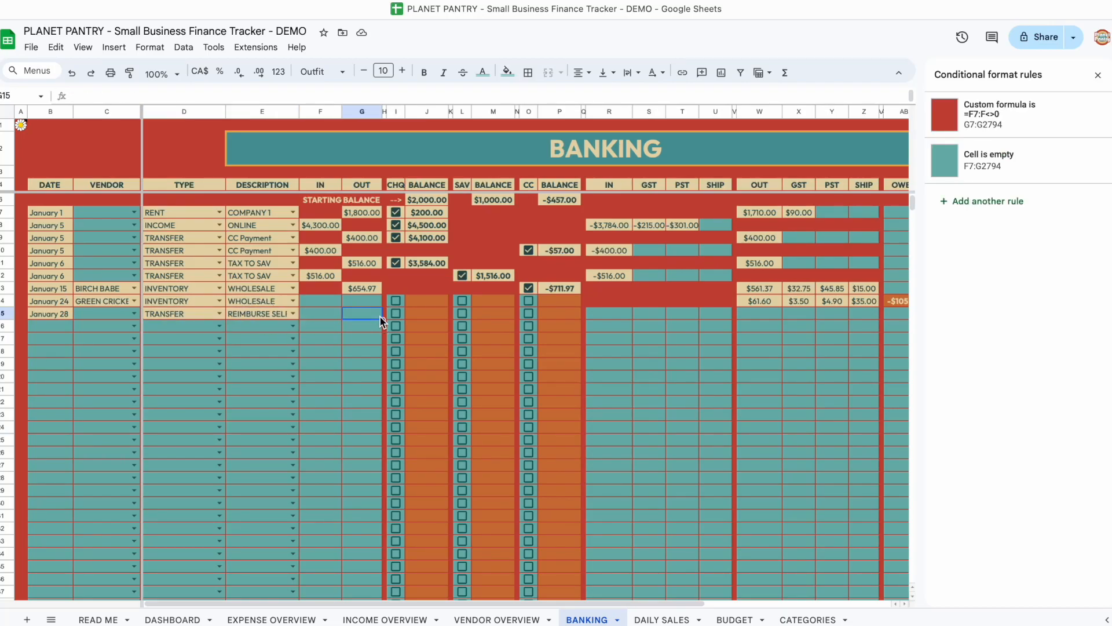
{"action": "type", "text": "105"}
{"action": "left_click", "coordinate": [398, 316]}
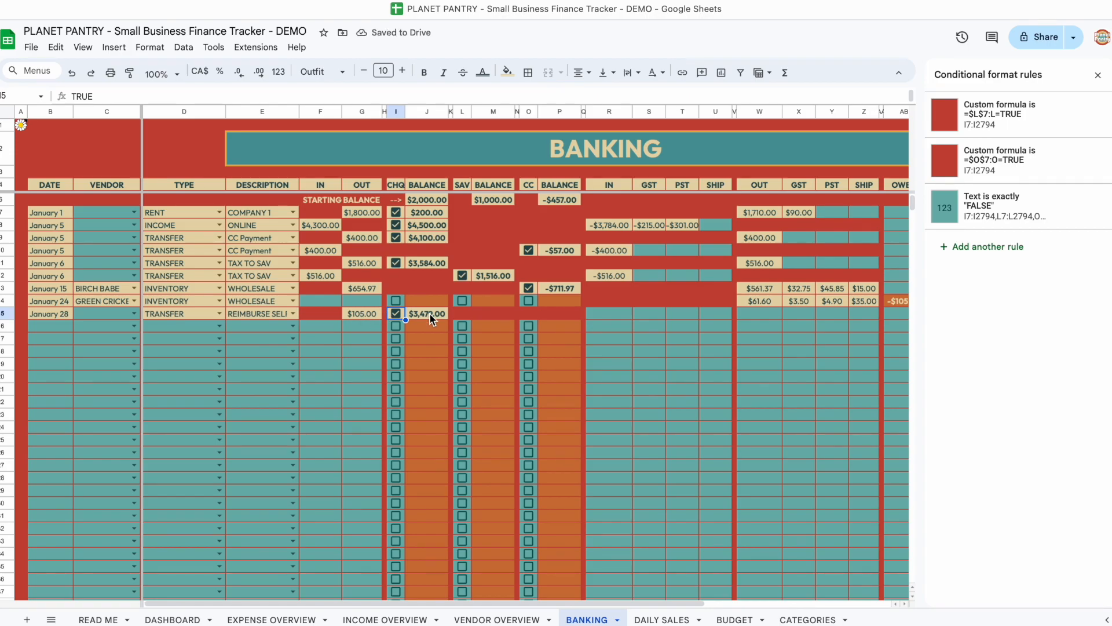
- Enter 105 as the owed amount on the January 28 reimbursement row to offset the GREEN CRICKET debt
{"action": "scroll", "coordinate": [429, 313], "scroll_direction": "right", "scroll_amount": 5}
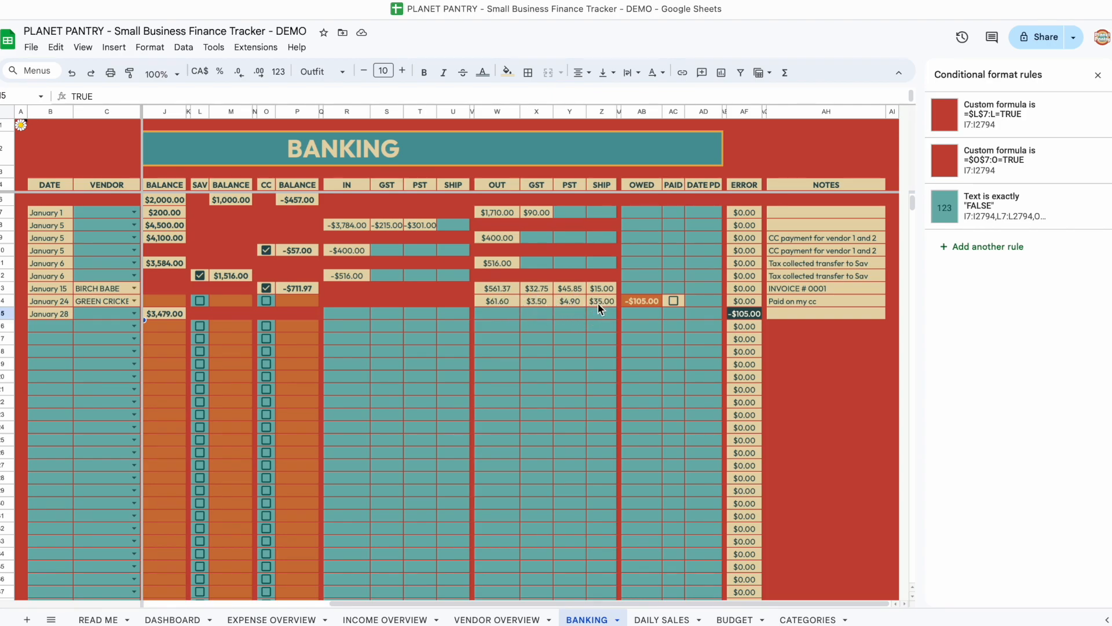
{"action": "left_click", "coordinate": [634, 316]}
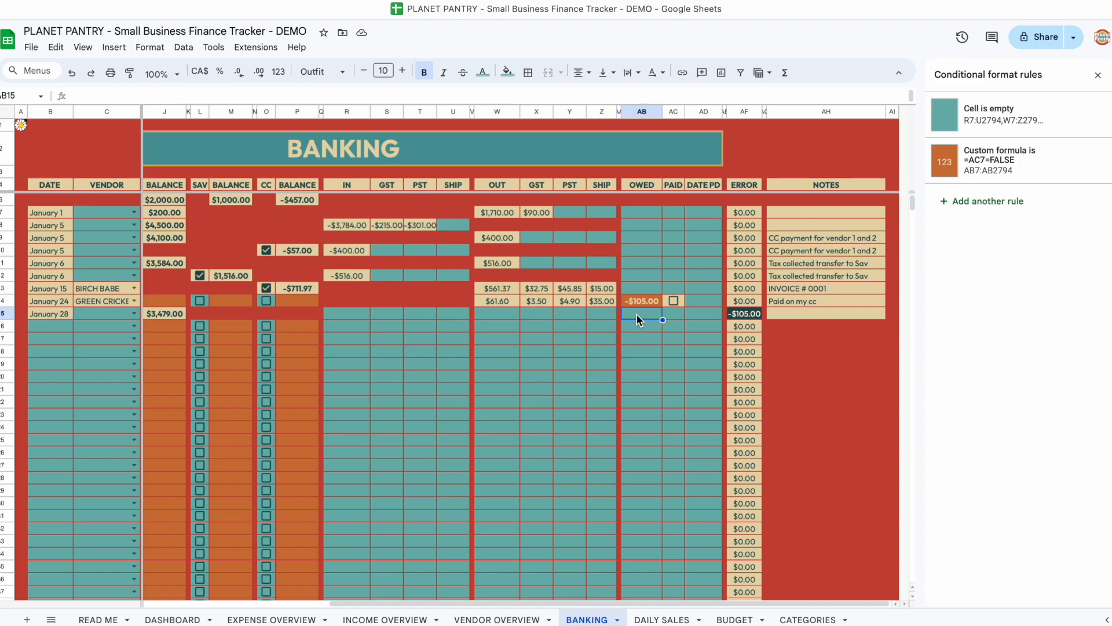
{"action": "type", "text": "105"}
{"action": "key", "text": "Return"}
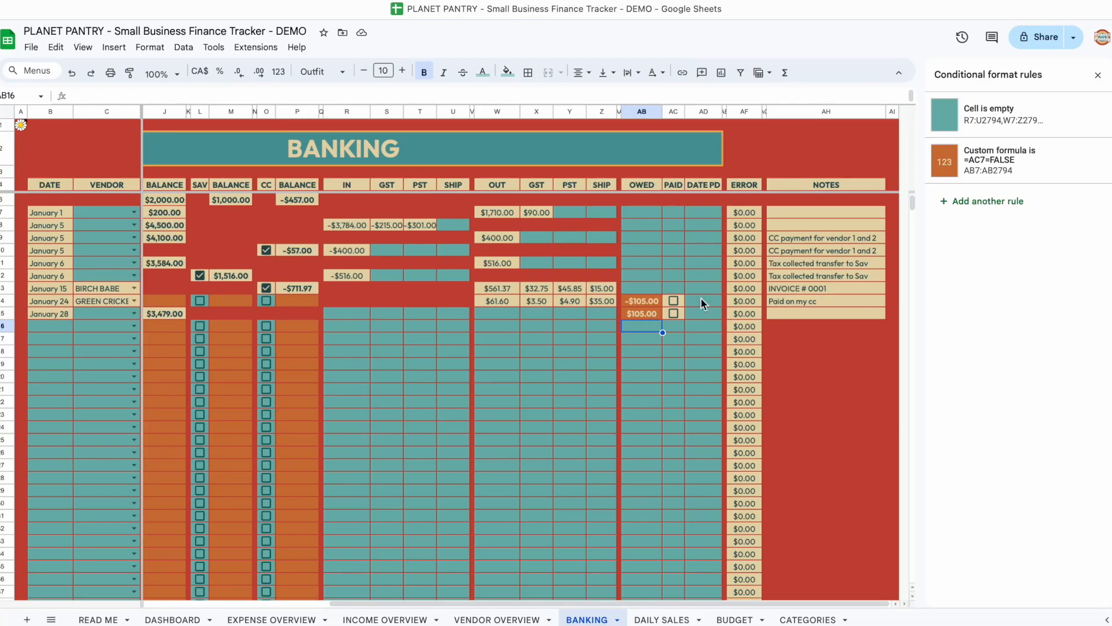
- Mark the owed amounts on the January 24 and January 28 rows as paid, with 1/28/2024 as the date paid
{"action": "left_click", "coordinate": [673, 300]}
{"action": "left_click", "coordinate": [673, 313]}
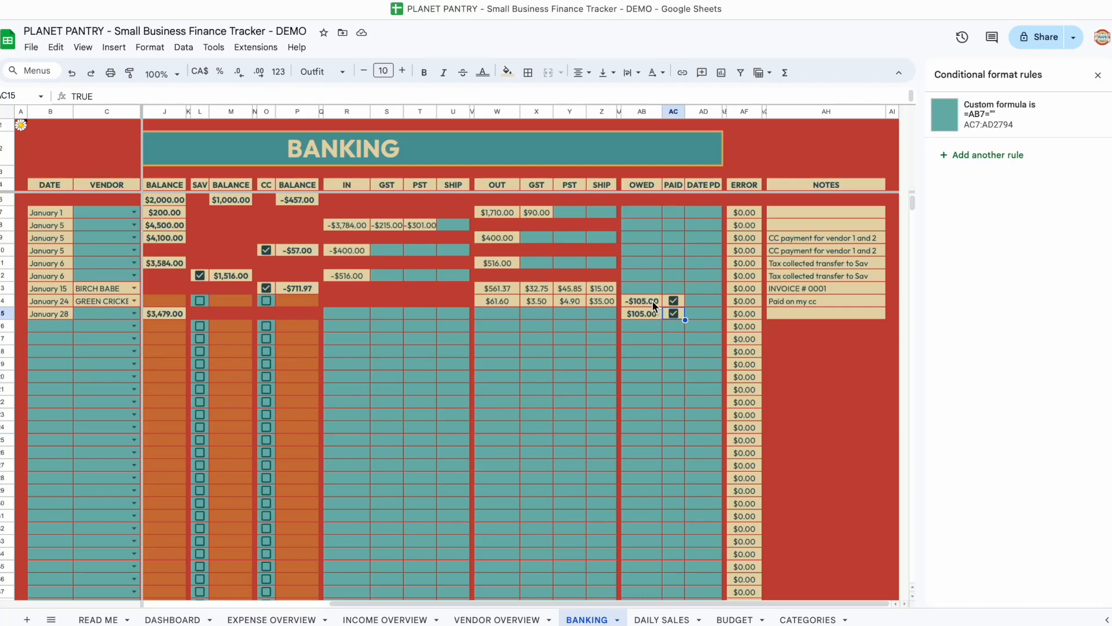
{"action": "left_click", "coordinate": [701, 301]}
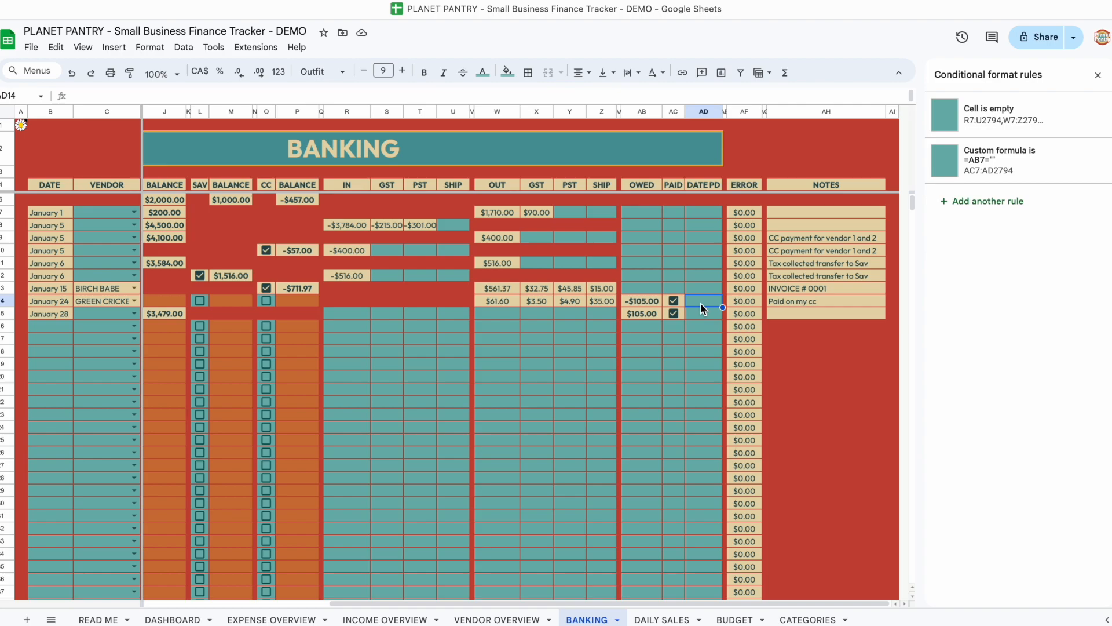
{"action": "type", "text": "1/28/2024"}
{"action": "key", "text": "Return"}
- Note "Payment for Green Cricket 1/24" on the January 28 row and add "Invoice 0004" to the January 24 and January 28 notes
{"action": "left_click", "coordinate": [799, 314]}
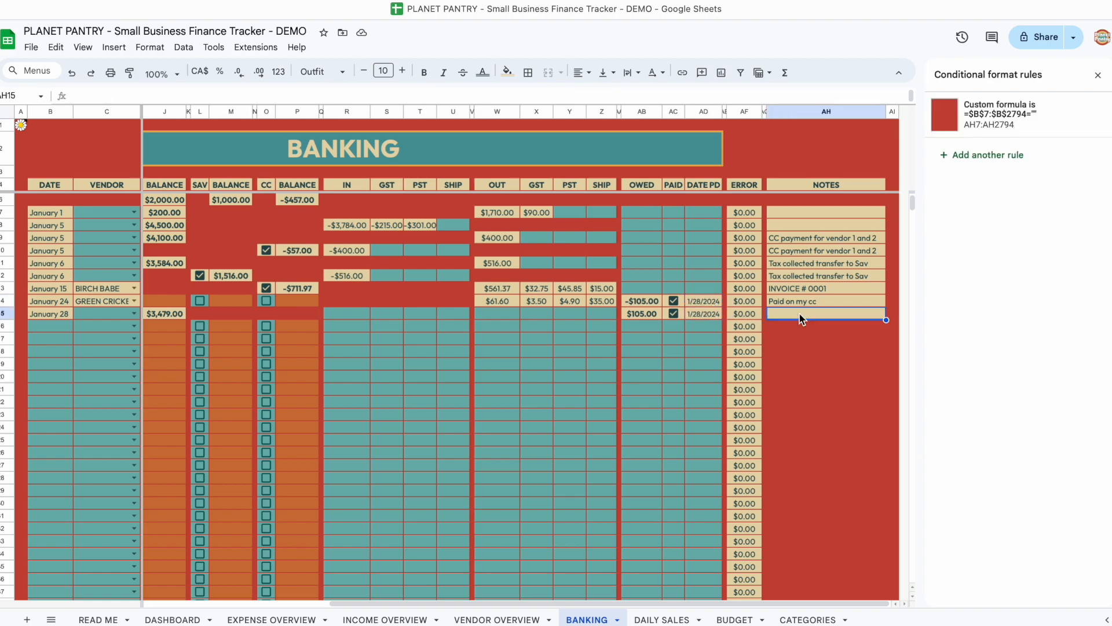
{"action": "type", "text": "Payment for Green Cricket 1/24"}
{"action": "left_click", "coordinate": [837, 302]}
{"action": "double_click", "coordinate": [838, 301]}
{"action": "type", "text": "Invoice 0004"}
{"action": "double_click", "coordinate": [849, 314]}
{"action": "type", "text": "Invoice 0004"}
{"action": "key", "text": "Return"}
{"action": "key", "text": "Down"}
{"action": "key", "text": "Down"}
{"action": "key", "text": "Down"}
{"action": "scroll", "coordinate": [850, 313], "scroll_direction": "left", "scroll_amount": 5}
{"action": "scroll", "coordinate": [850, 314], "scroll_direction": "up", "scroll_amount": 1}
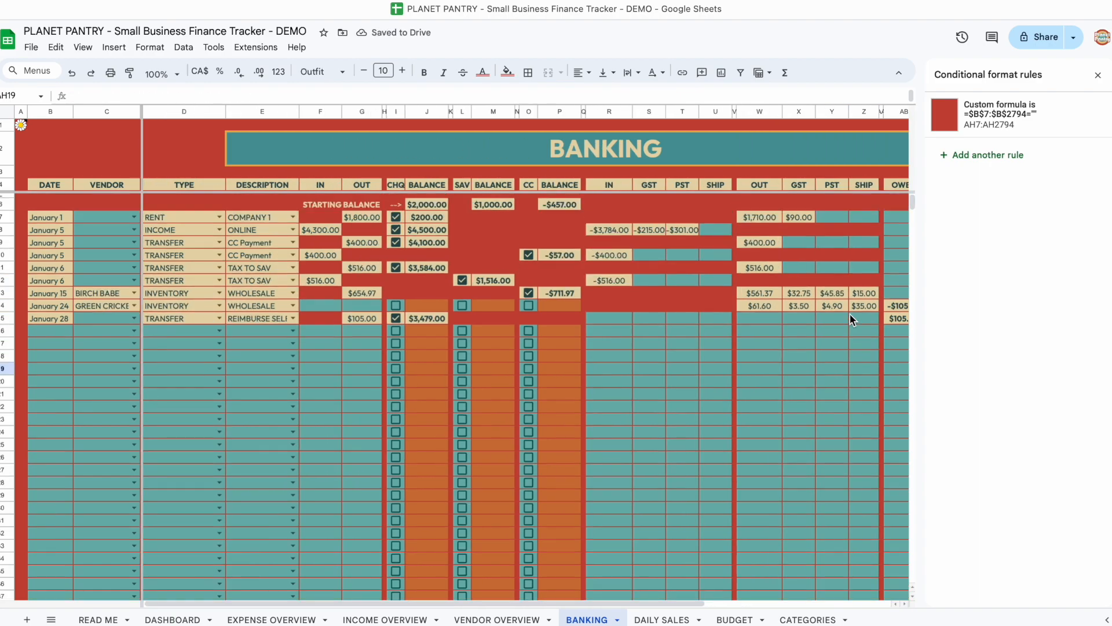
{"action": "scroll", "coordinate": [850, 313], "scroll_direction": "right", "scroll_amount": 5}
{"action": "scroll", "coordinate": [850, 314], "scroll_direction": "left", "scroll_amount": 5}
{"action": "scroll", "coordinate": [189, 332], "scroll_direction": "down", "scroll_amount": 5}
{"action": "scroll", "coordinate": [189, 332], "scroll_direction": "up", "scroll_amount": 5}
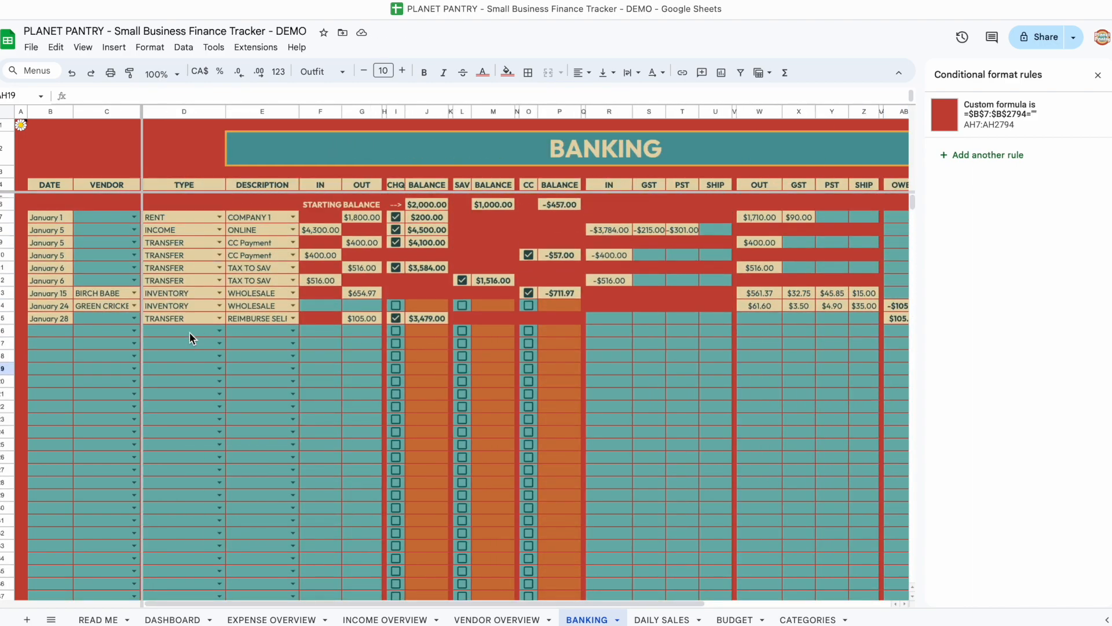